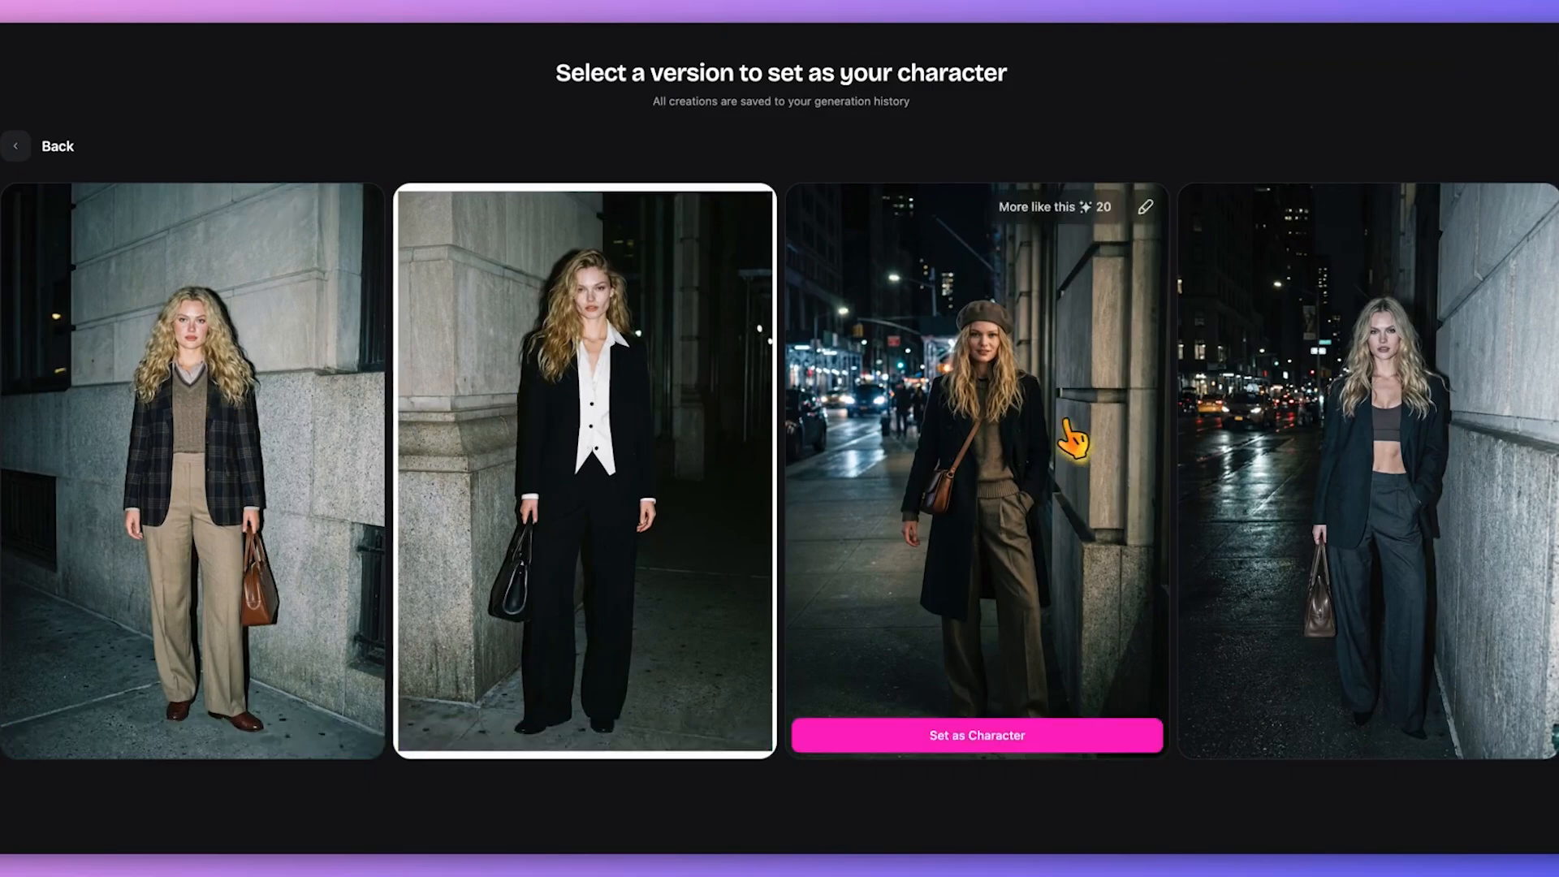
# - Enlarge the first of the four generated character versions for a closer look
pyautogui.click(243, 430)
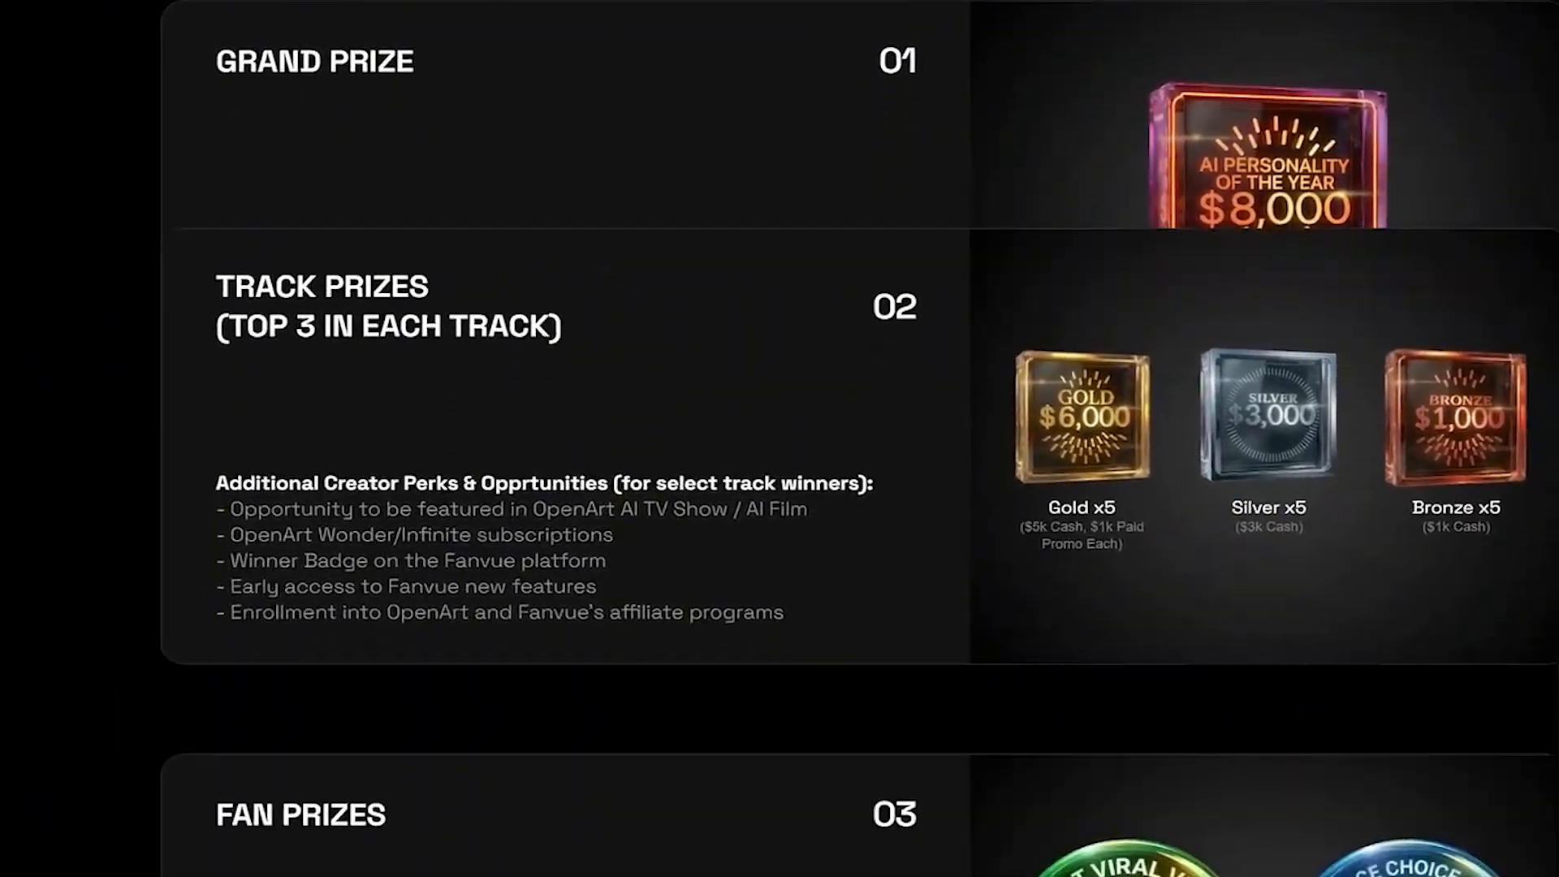
# - Scroll down through the contest's Fan and Weekly prize sections
pyautogui.scroll(-12, 780, 439)
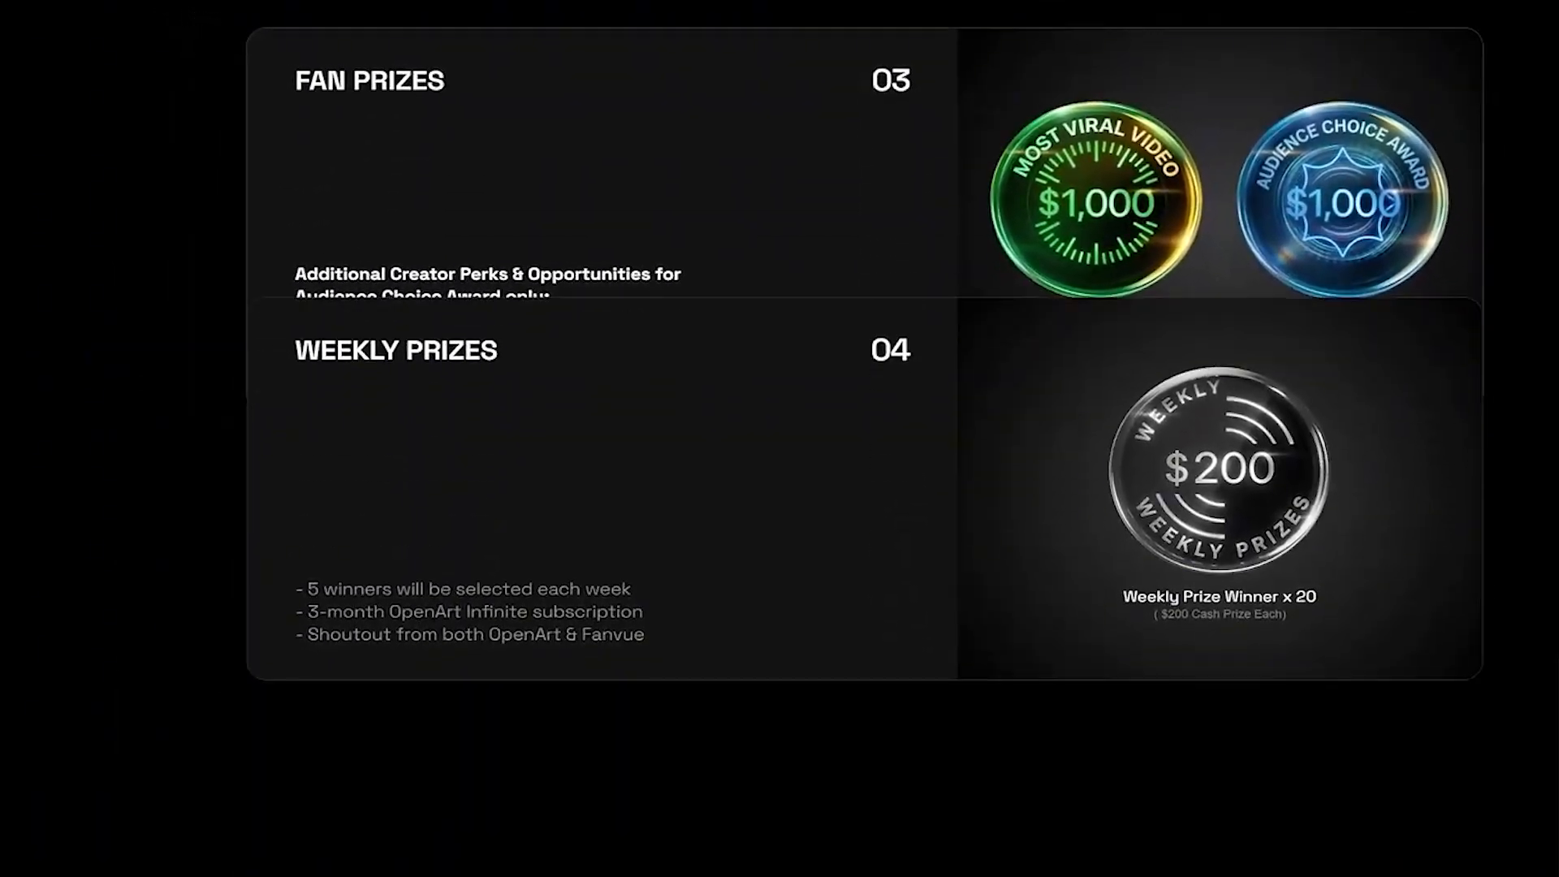
pyautogui.scroll(-5, 779, 439)
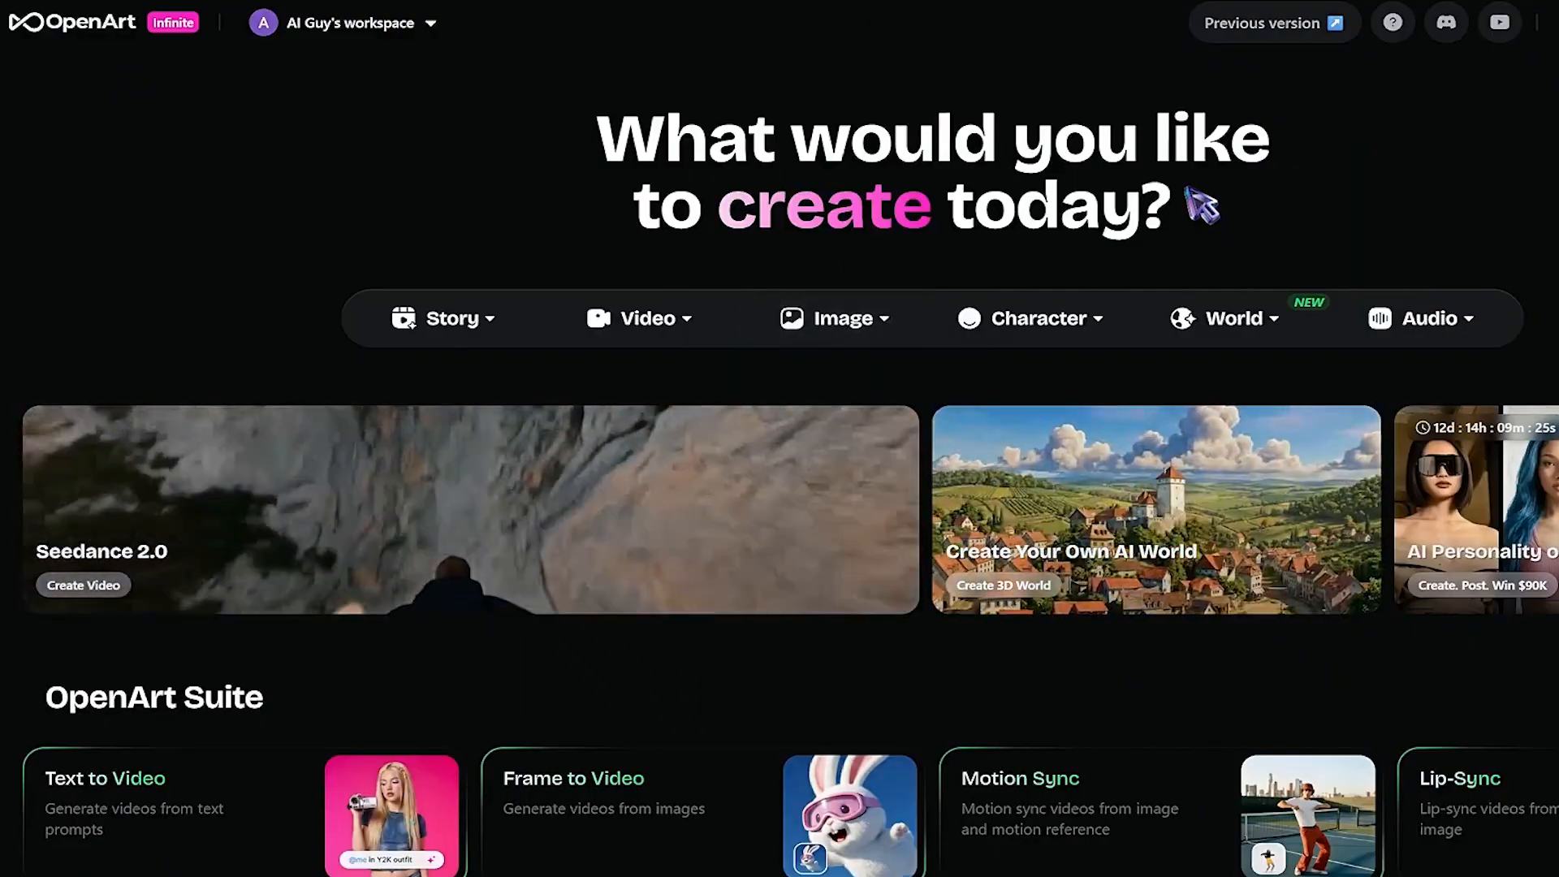
# - Look over the Story, Video and Character menus, then choose Image > Create Image
pyautogui.moveTo(863, 311)
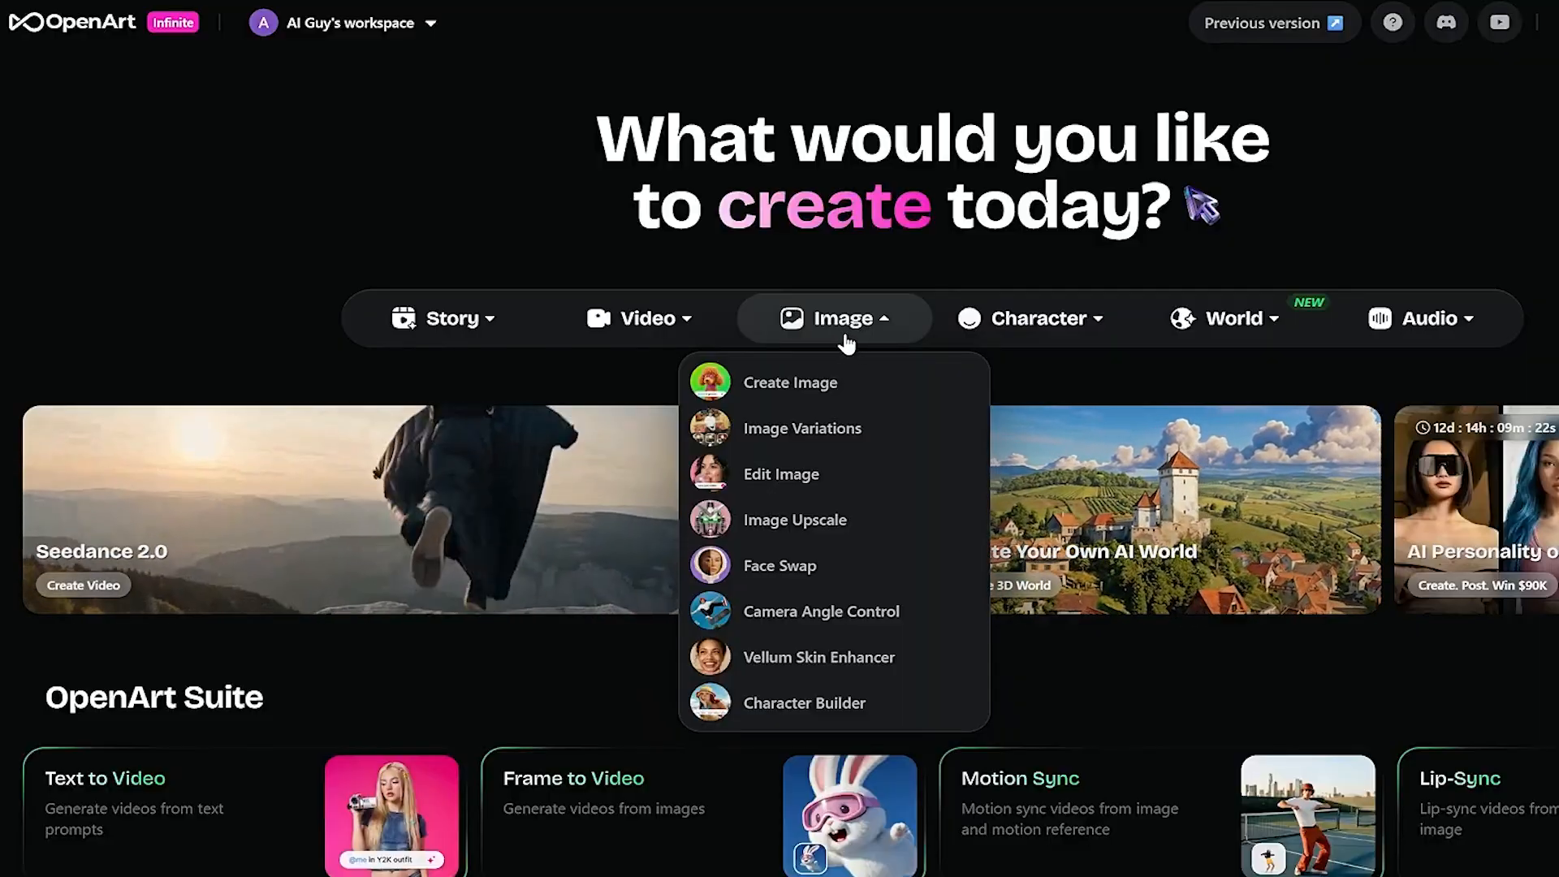
pyautogui.moveTo(482, 341)
pyautogui.moveTo(653, 341)
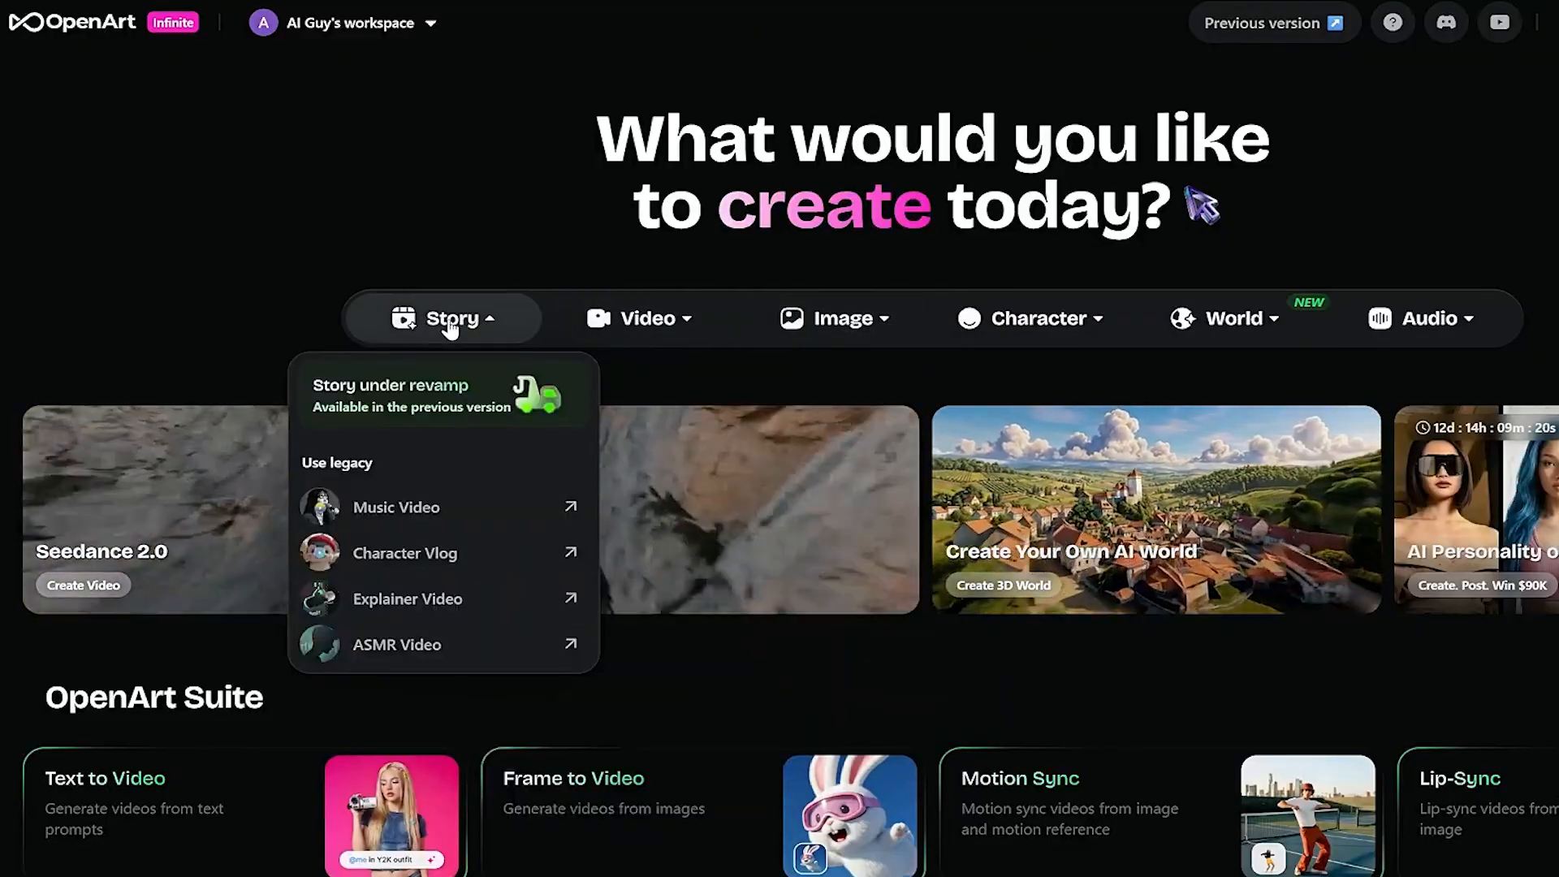
pyautogui.moveTo(990, 325)
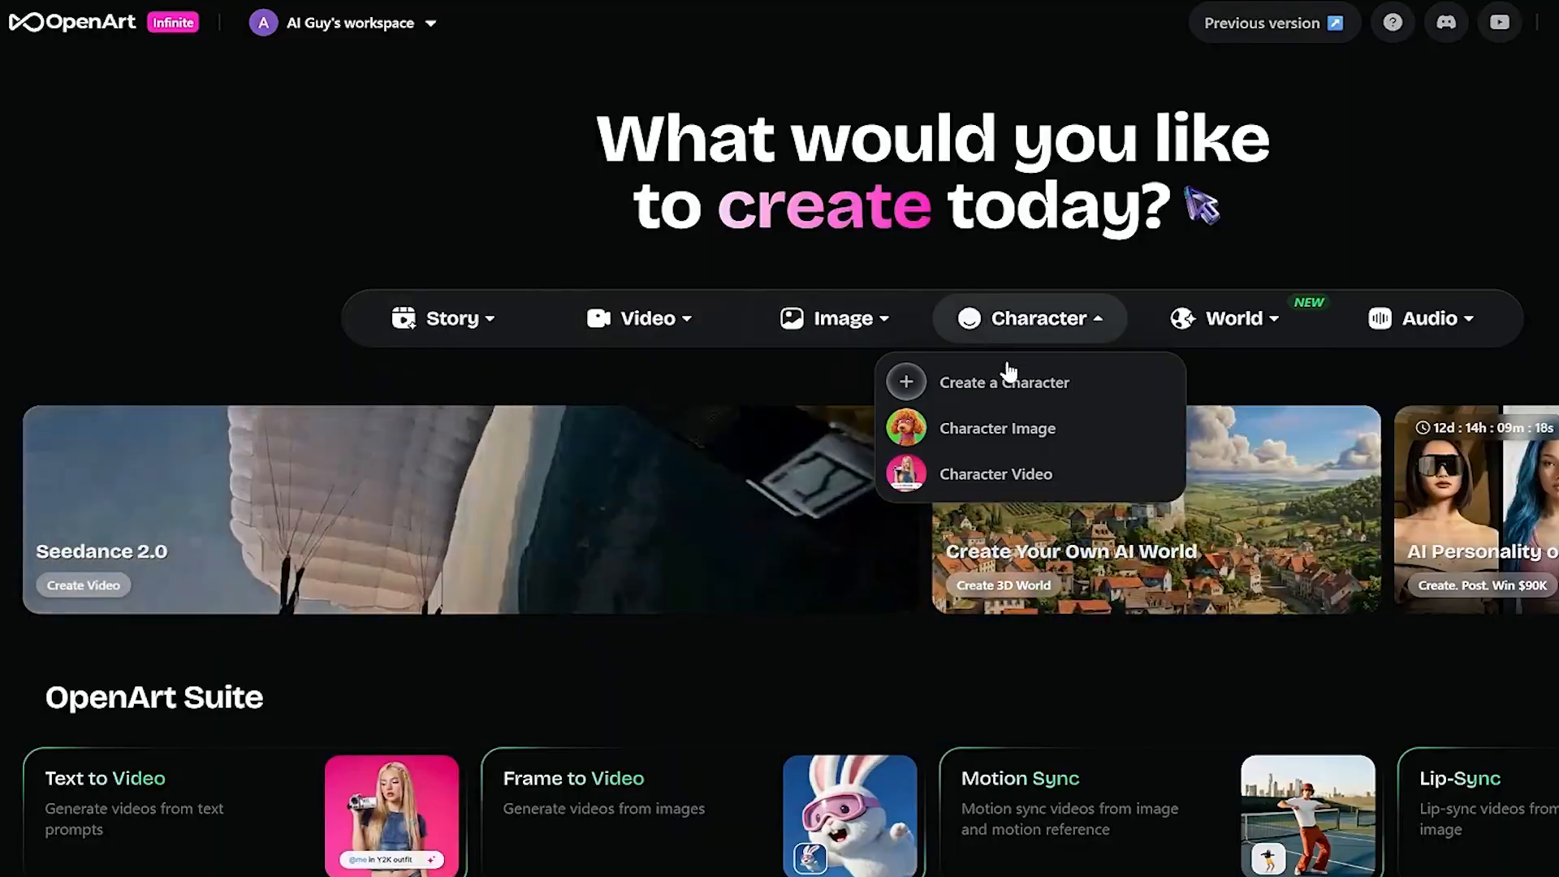
pyautogui.click(1012, 384)
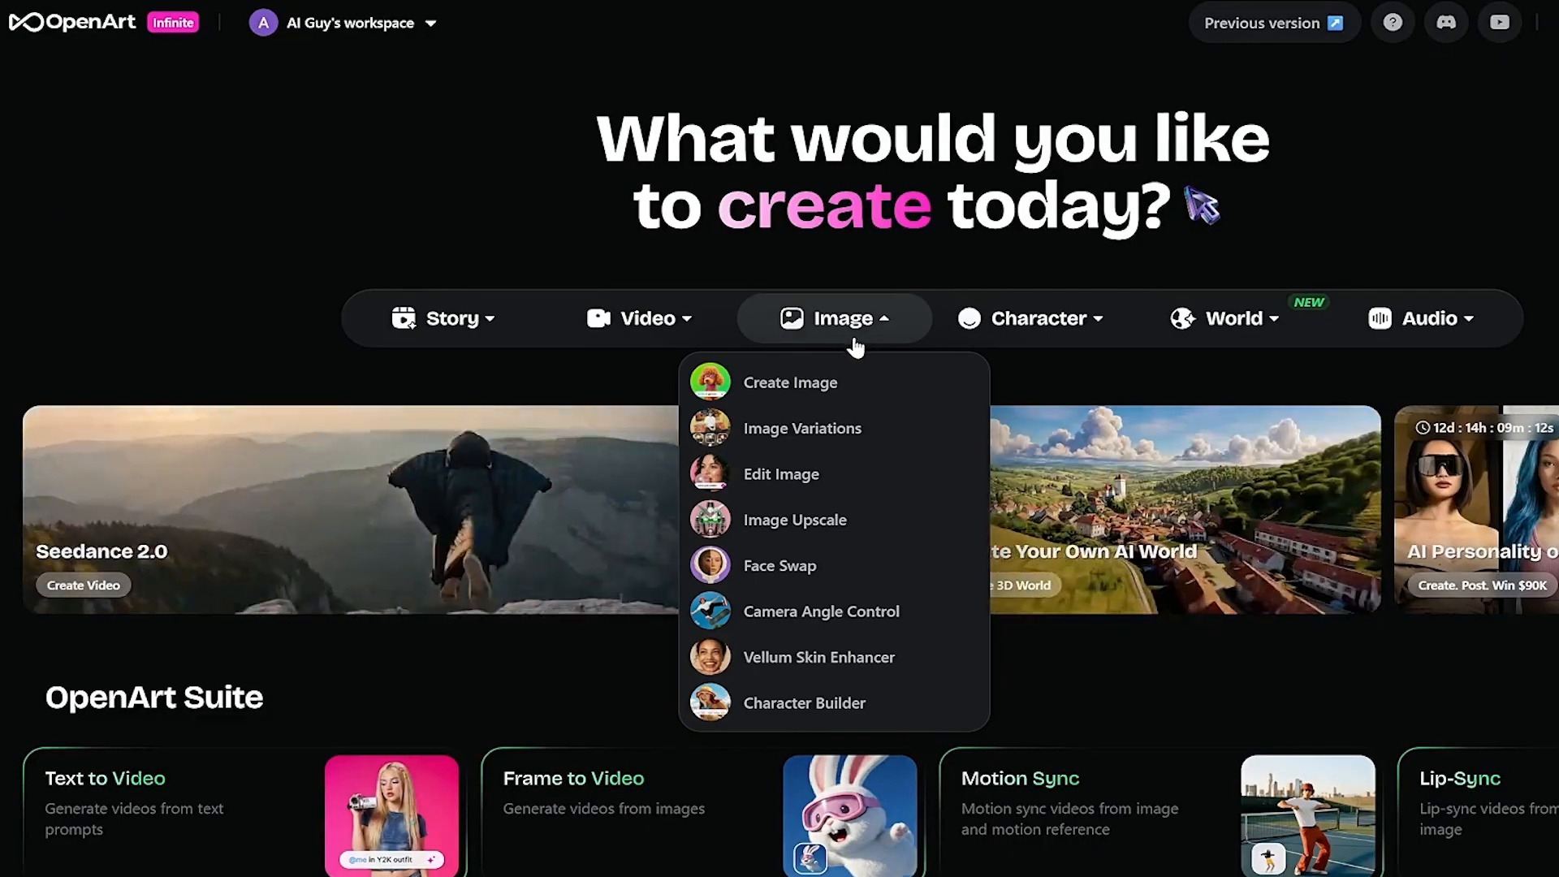
pyautogui.click(836, 388)
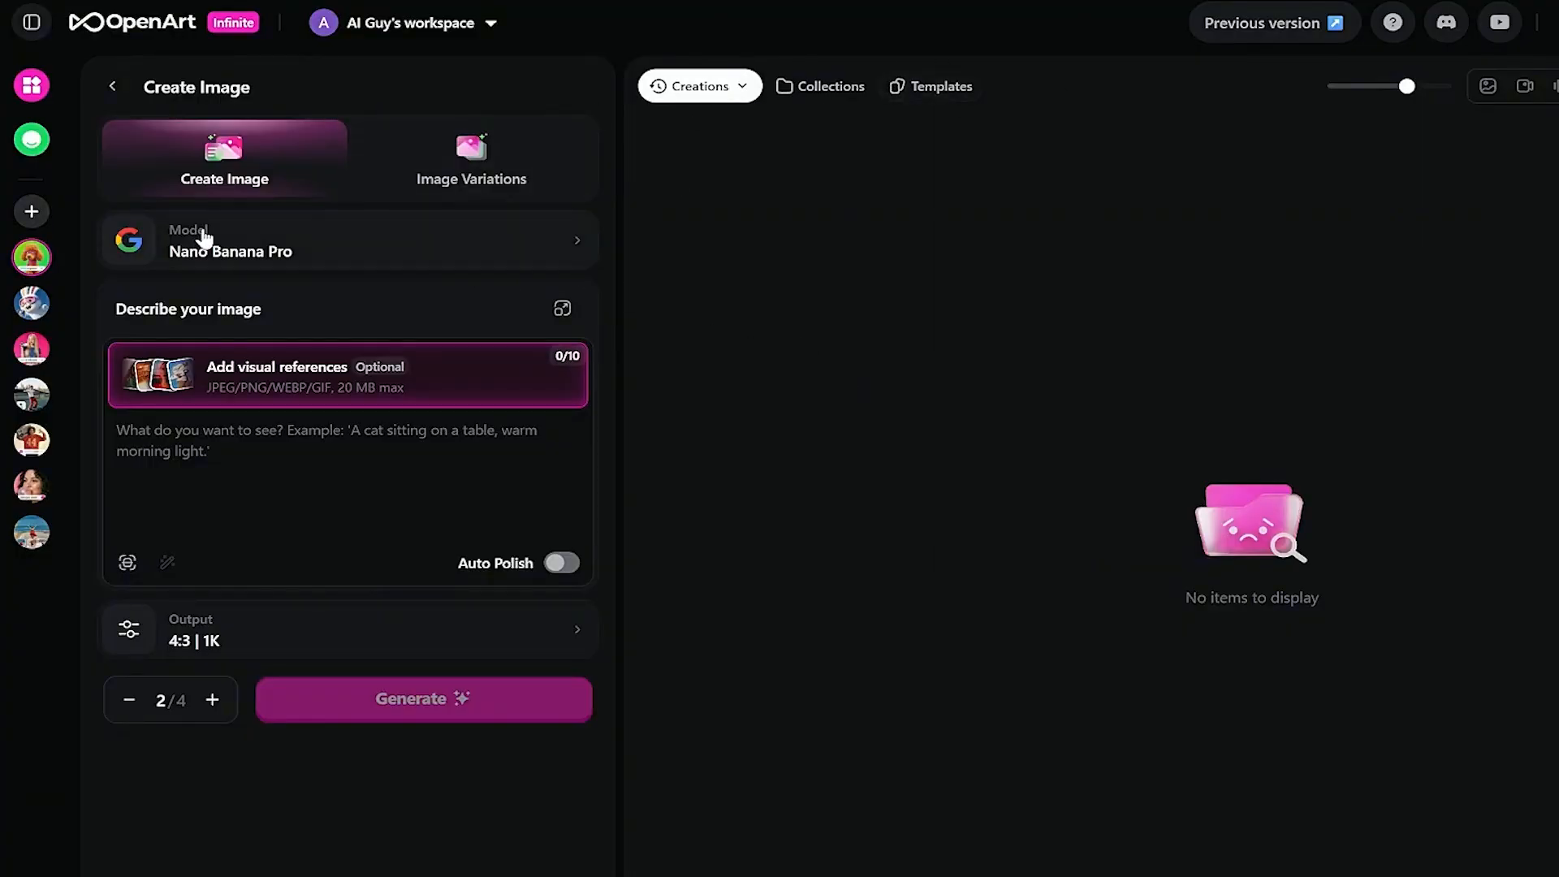
pyautogui.click(545, 272)
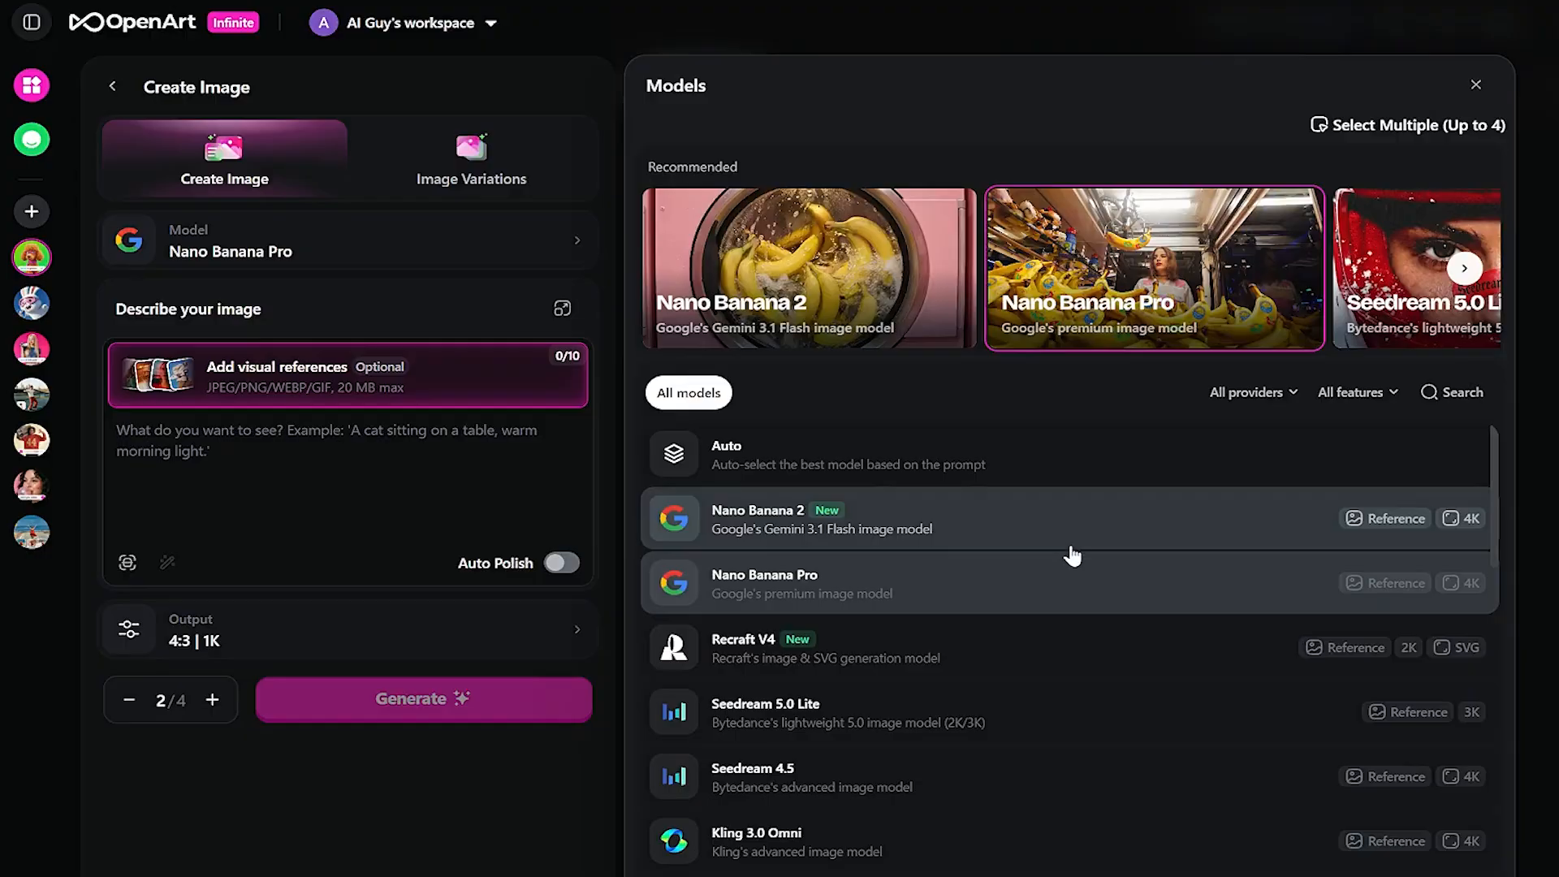
pyautogui.scroll(-3, 1071, 553)
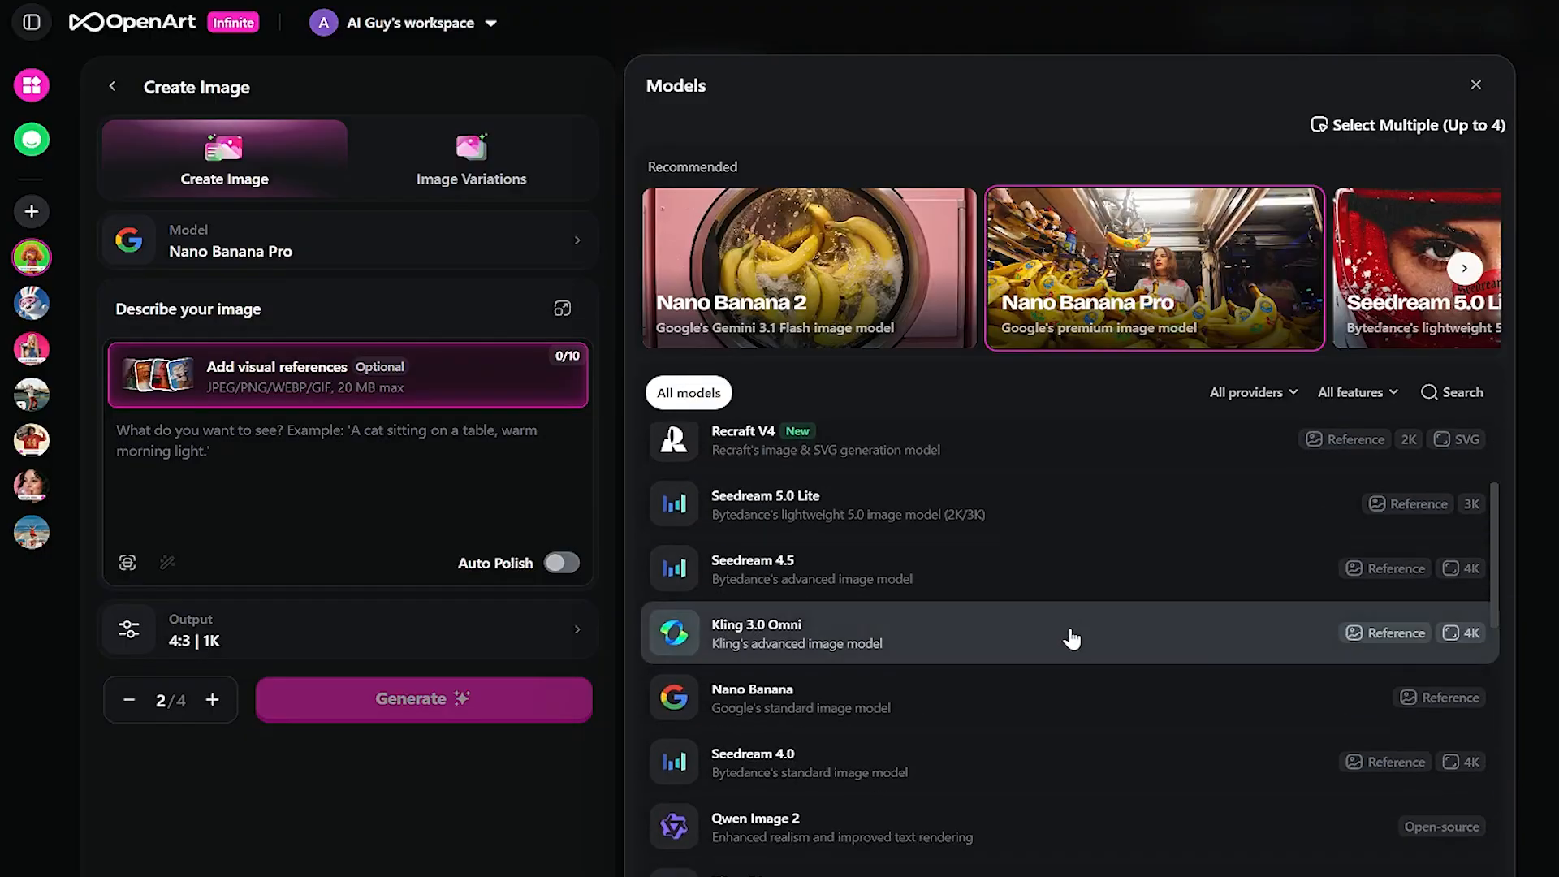
pyautogui.scroll(-13, 1072, 639)
pyautogui.scroll(7, 1051, 647)
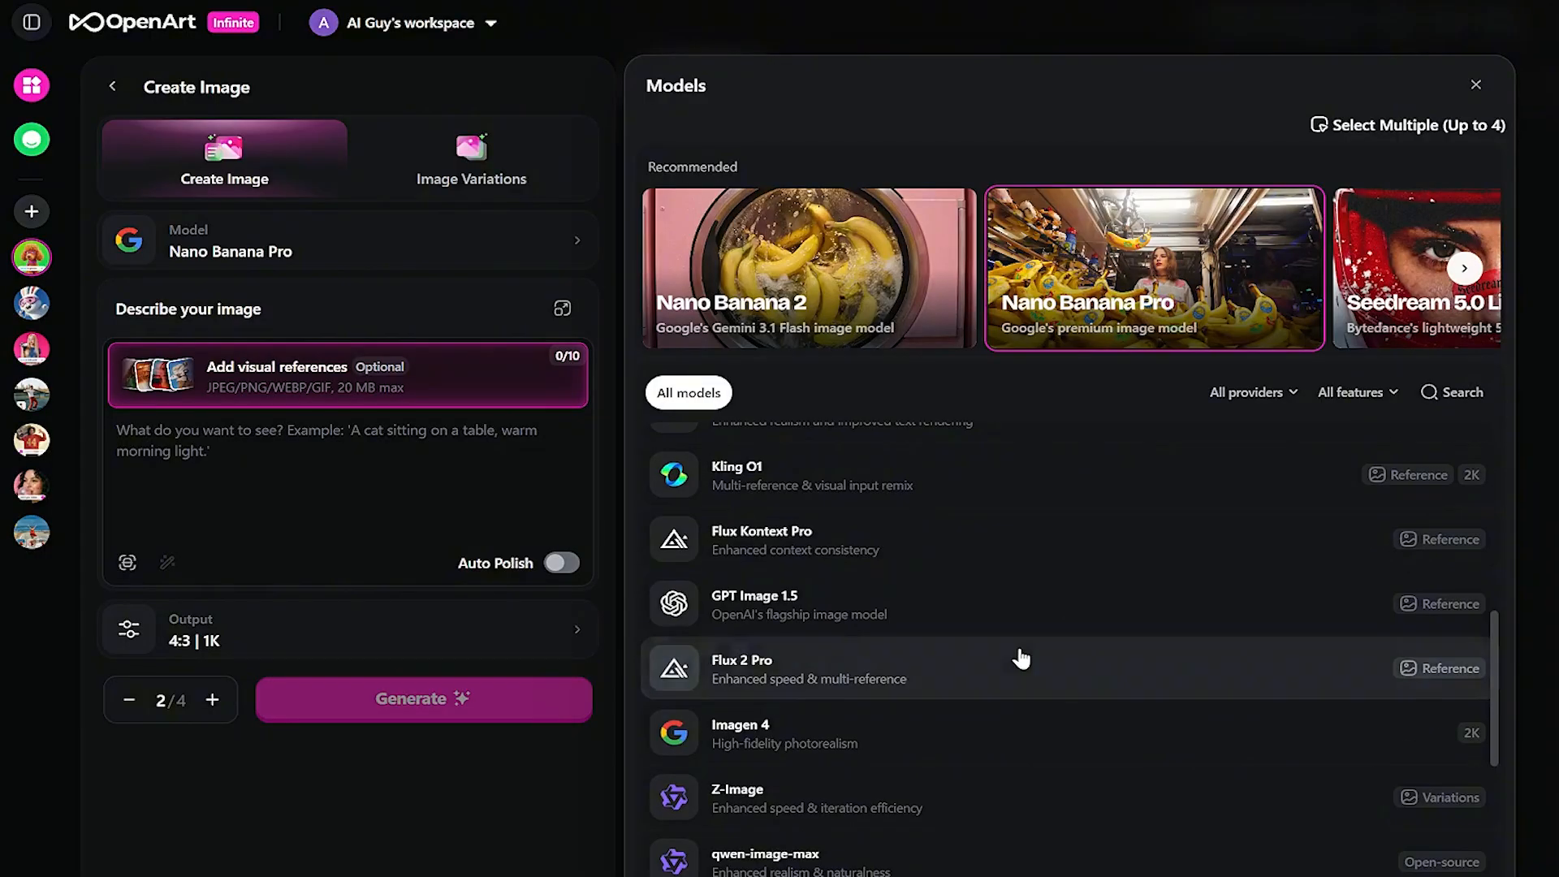
pyautogui.scroll(5, 1013, 652)
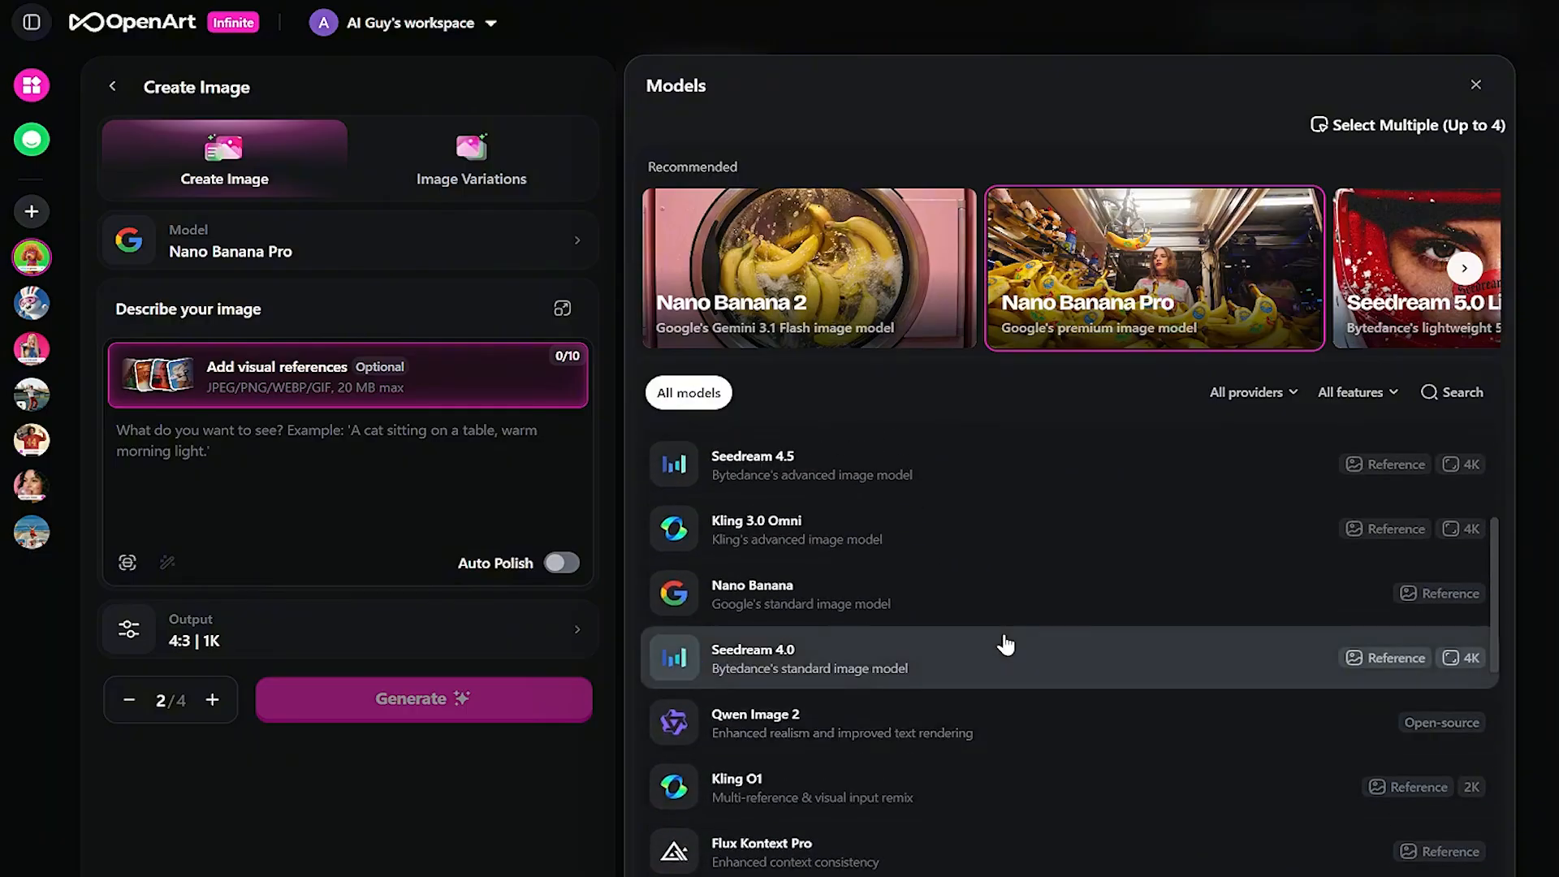
pyautogui.scroll(5, 1005, 644)
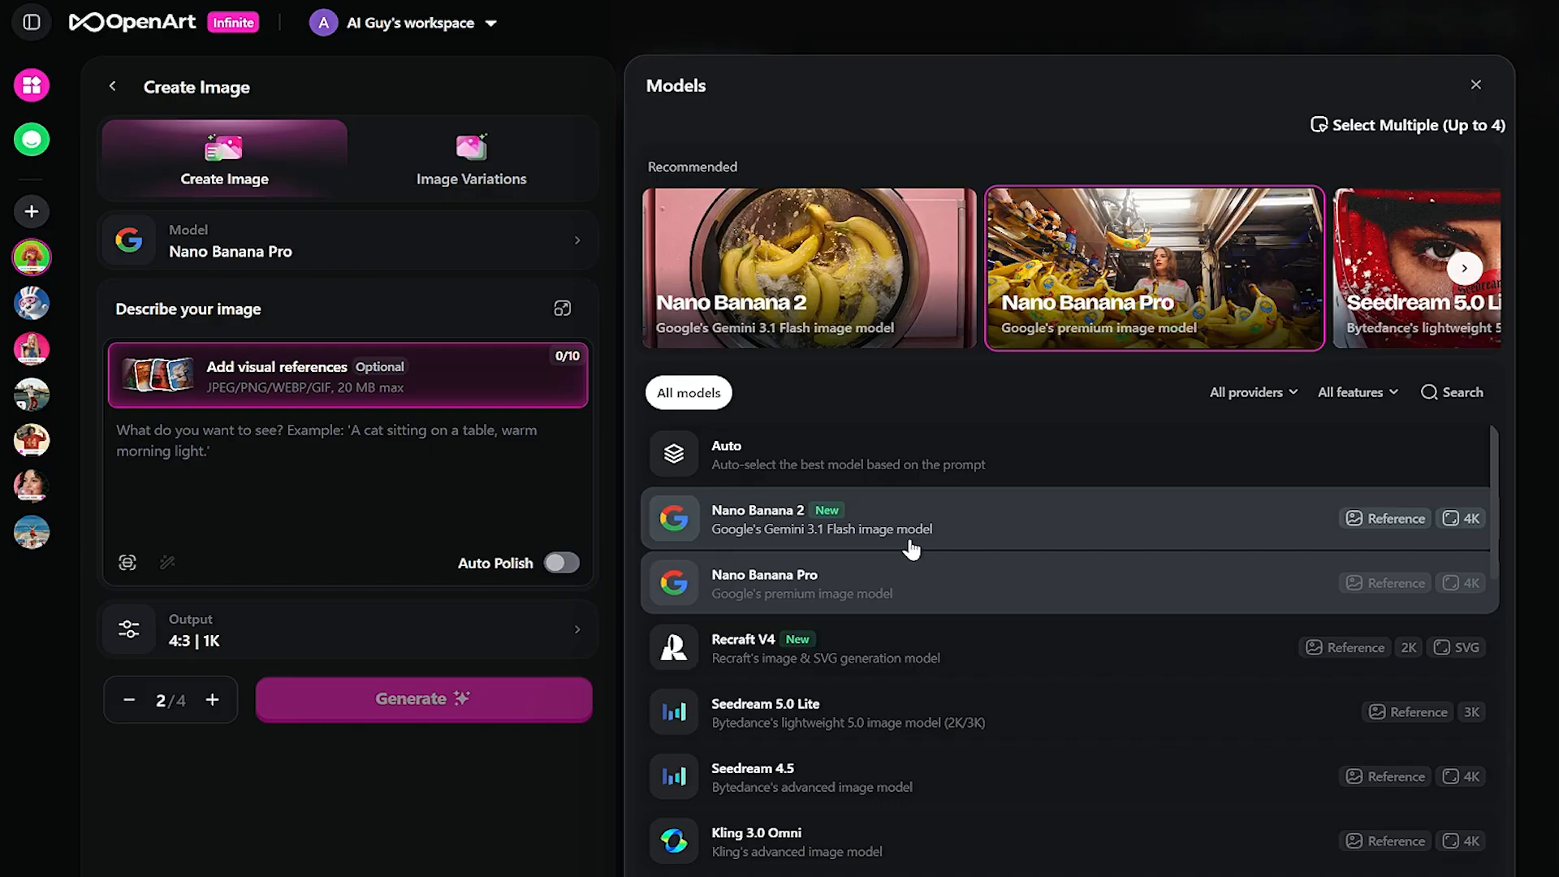
pyautogui.click(837, 582)
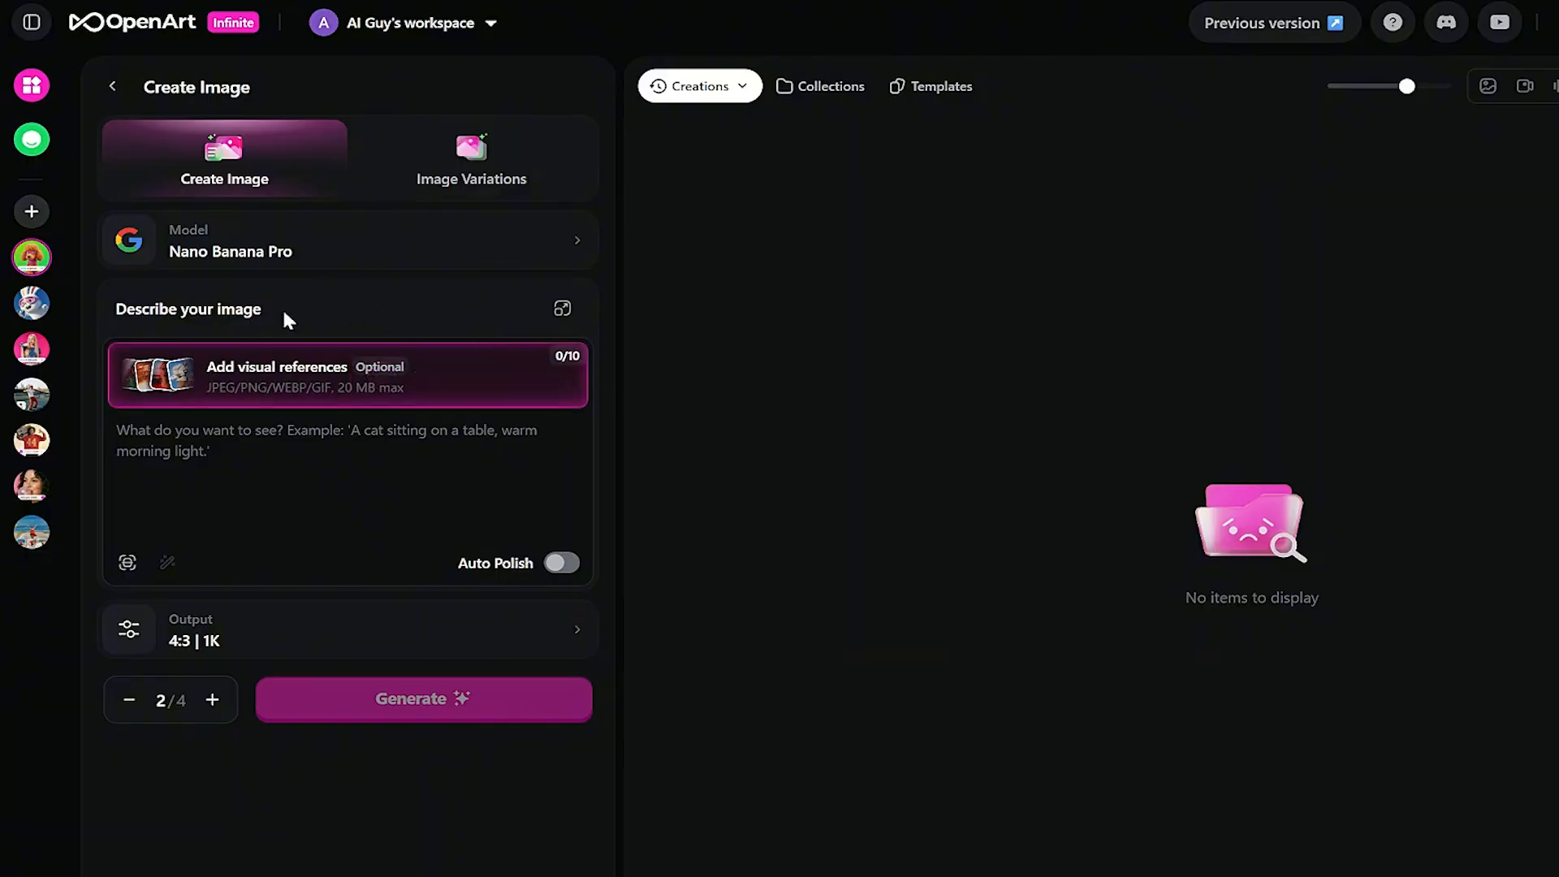
# - Try the full-size prompt editor, then browse the image and character/world reference tabs
pyautogui.click(561, 310)
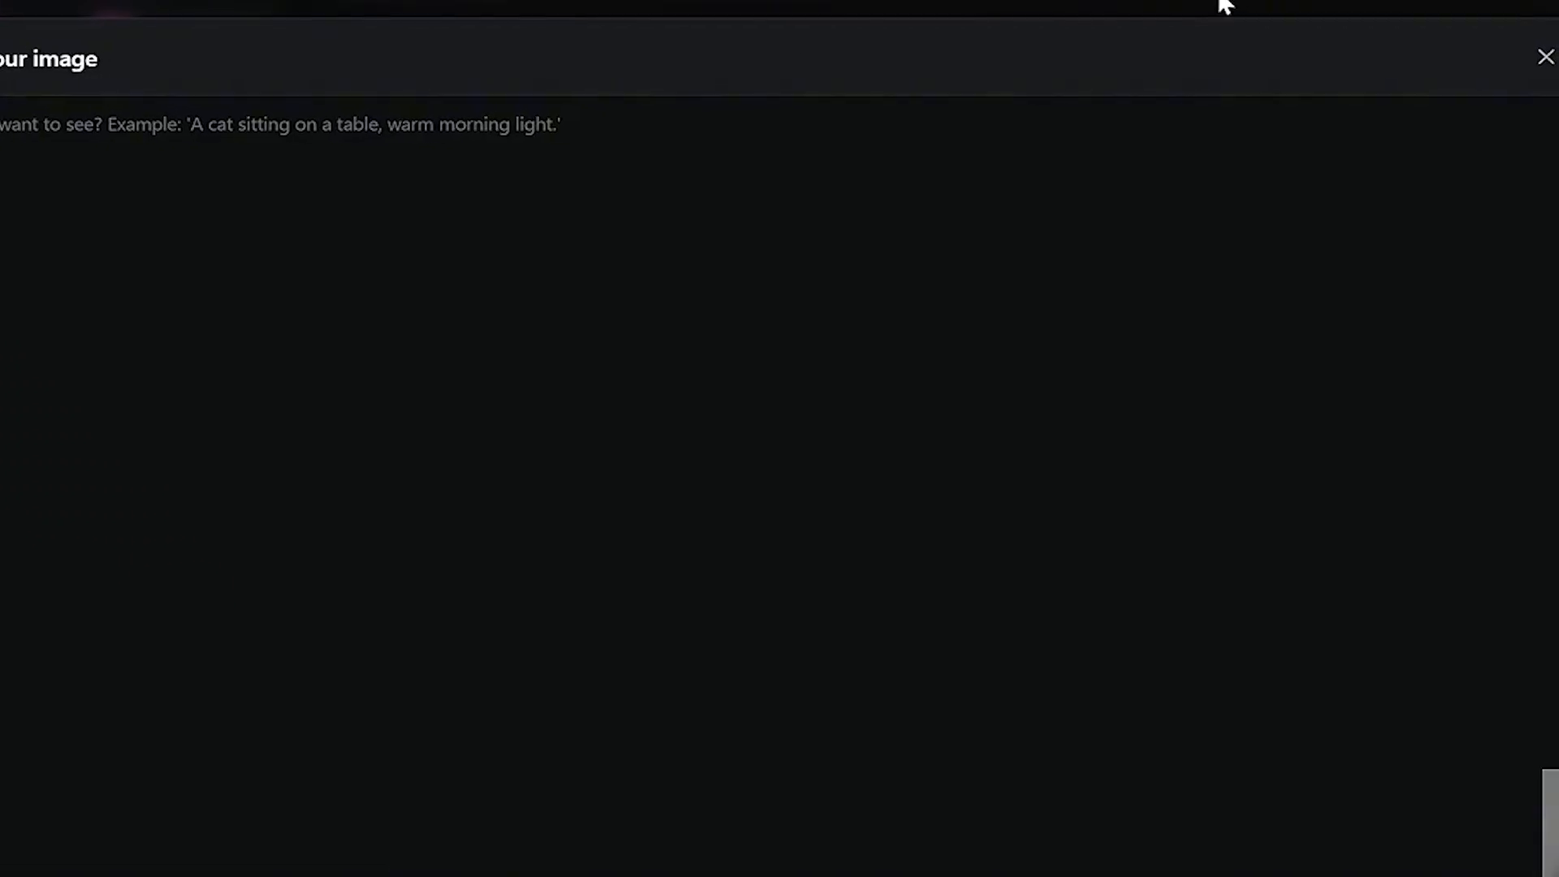
pyautogui.click(1546, 57)
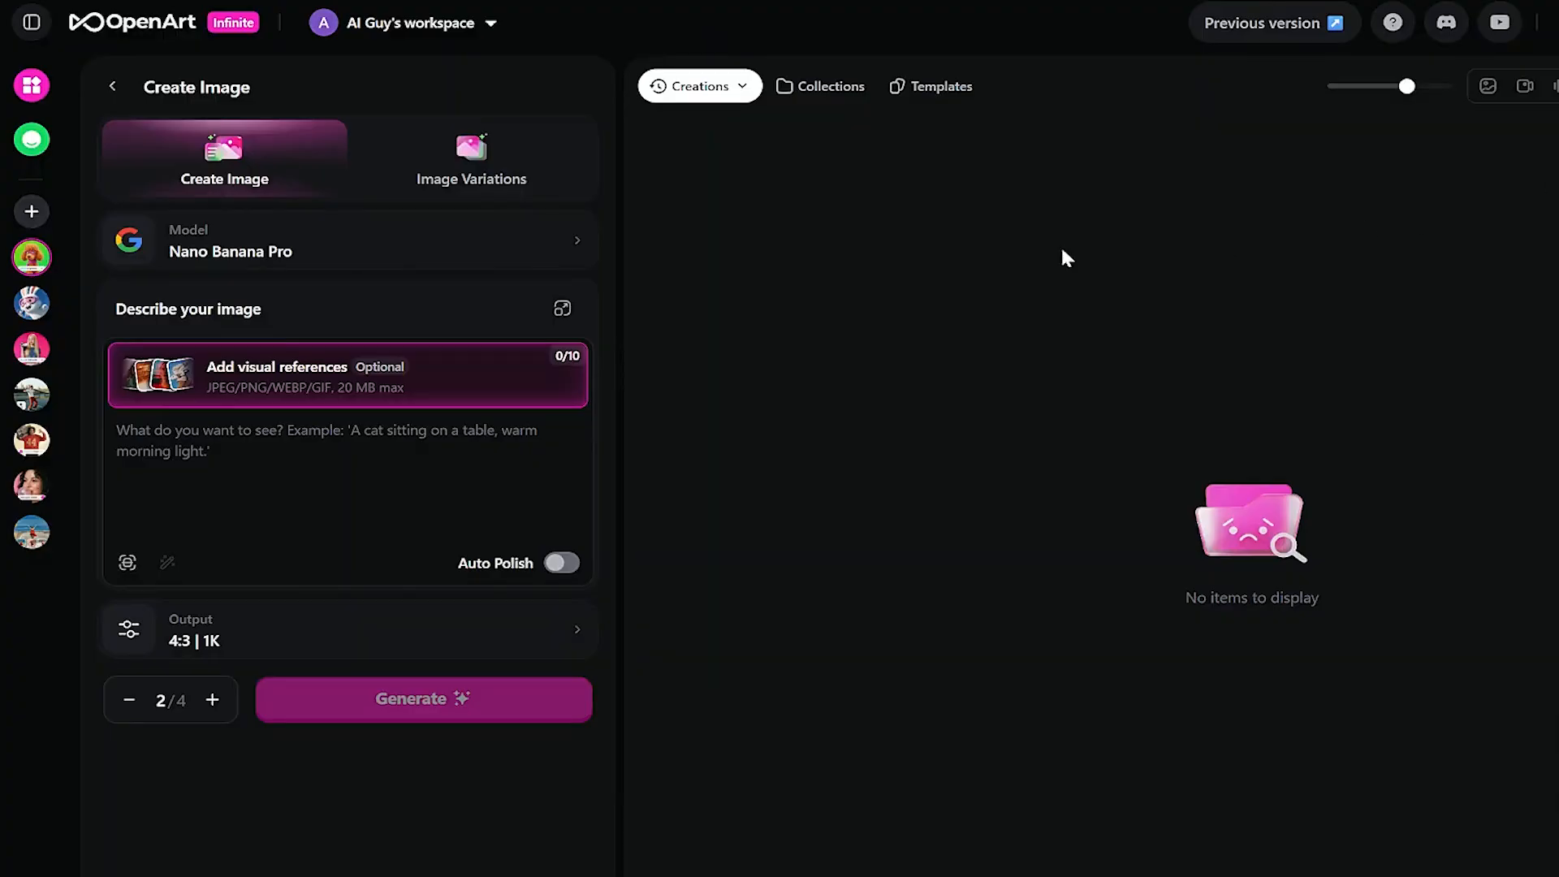
pyautogui.moveTo(344, 404)
pyautogui.moveTo(205, 382)
pyautogui.click(280, 388)
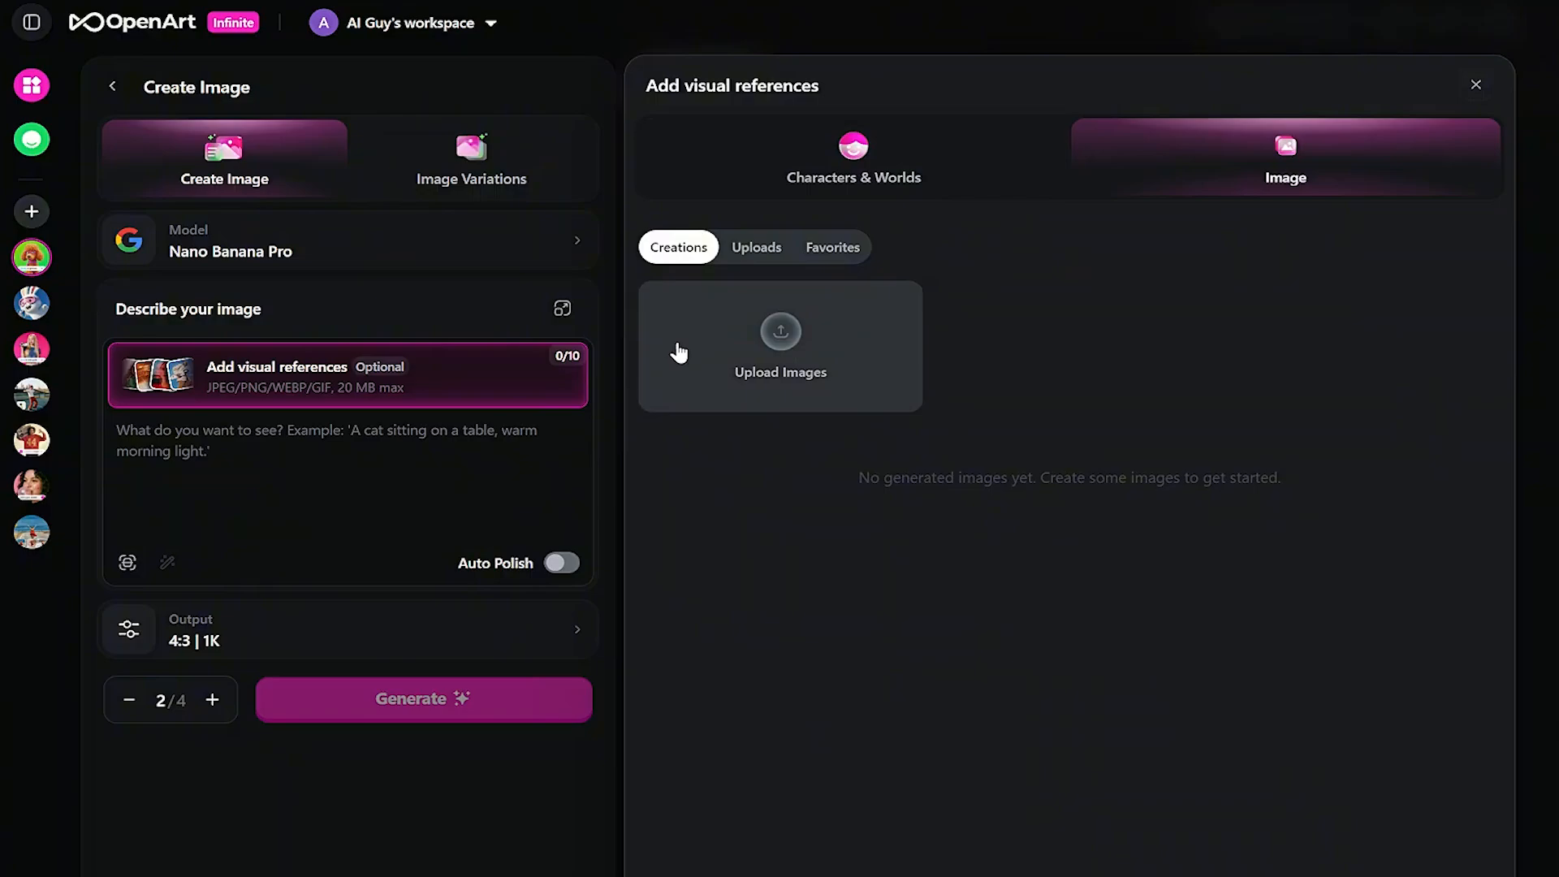
pyautogui.click(923, 167)
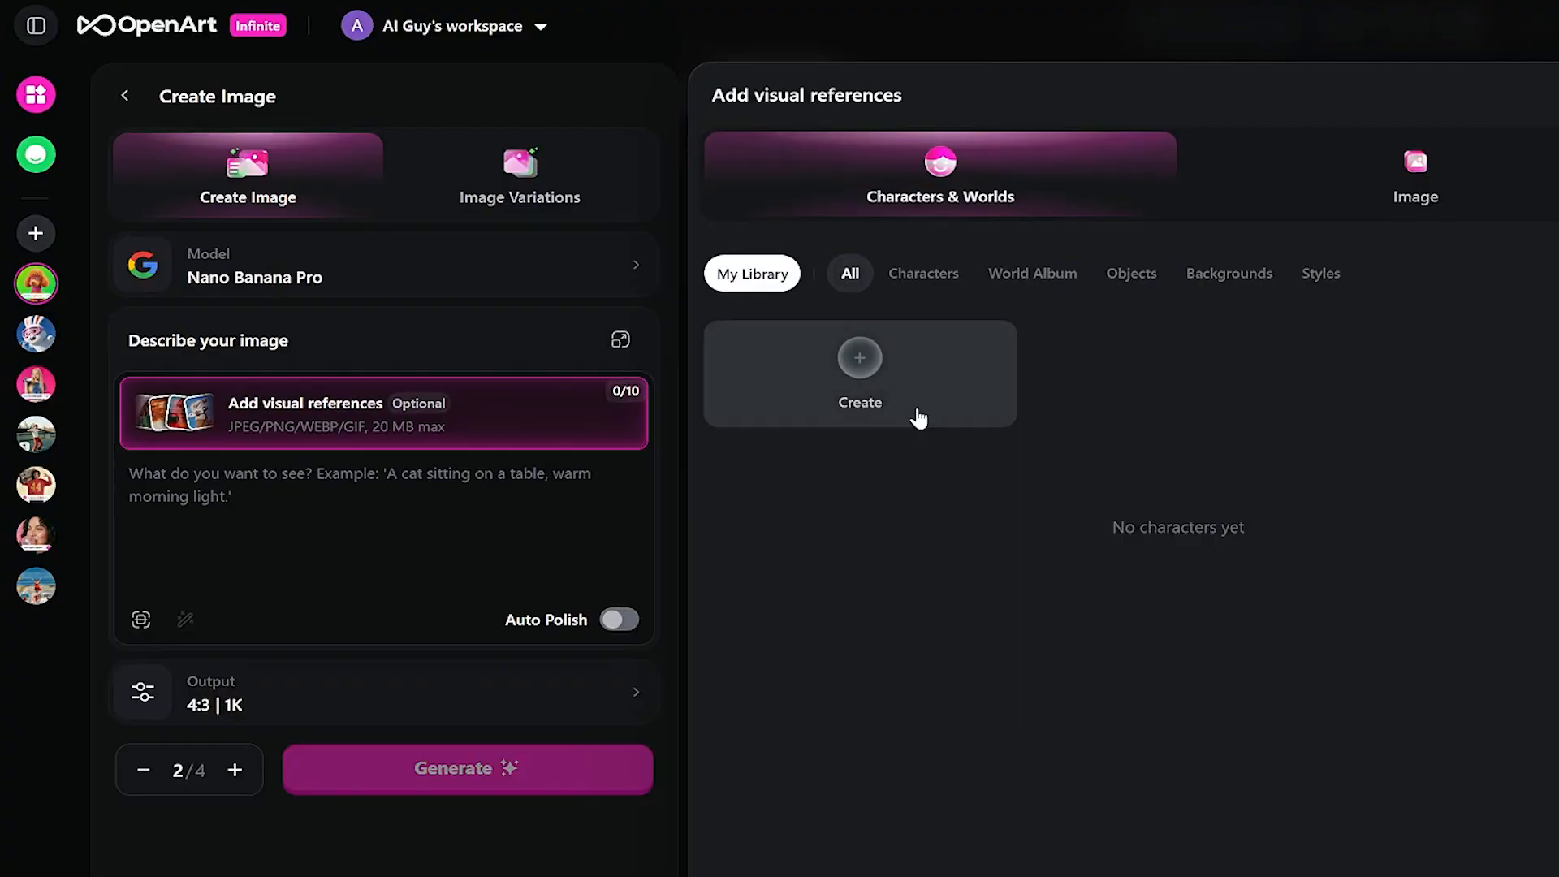
pyautogui.click(889, 381)
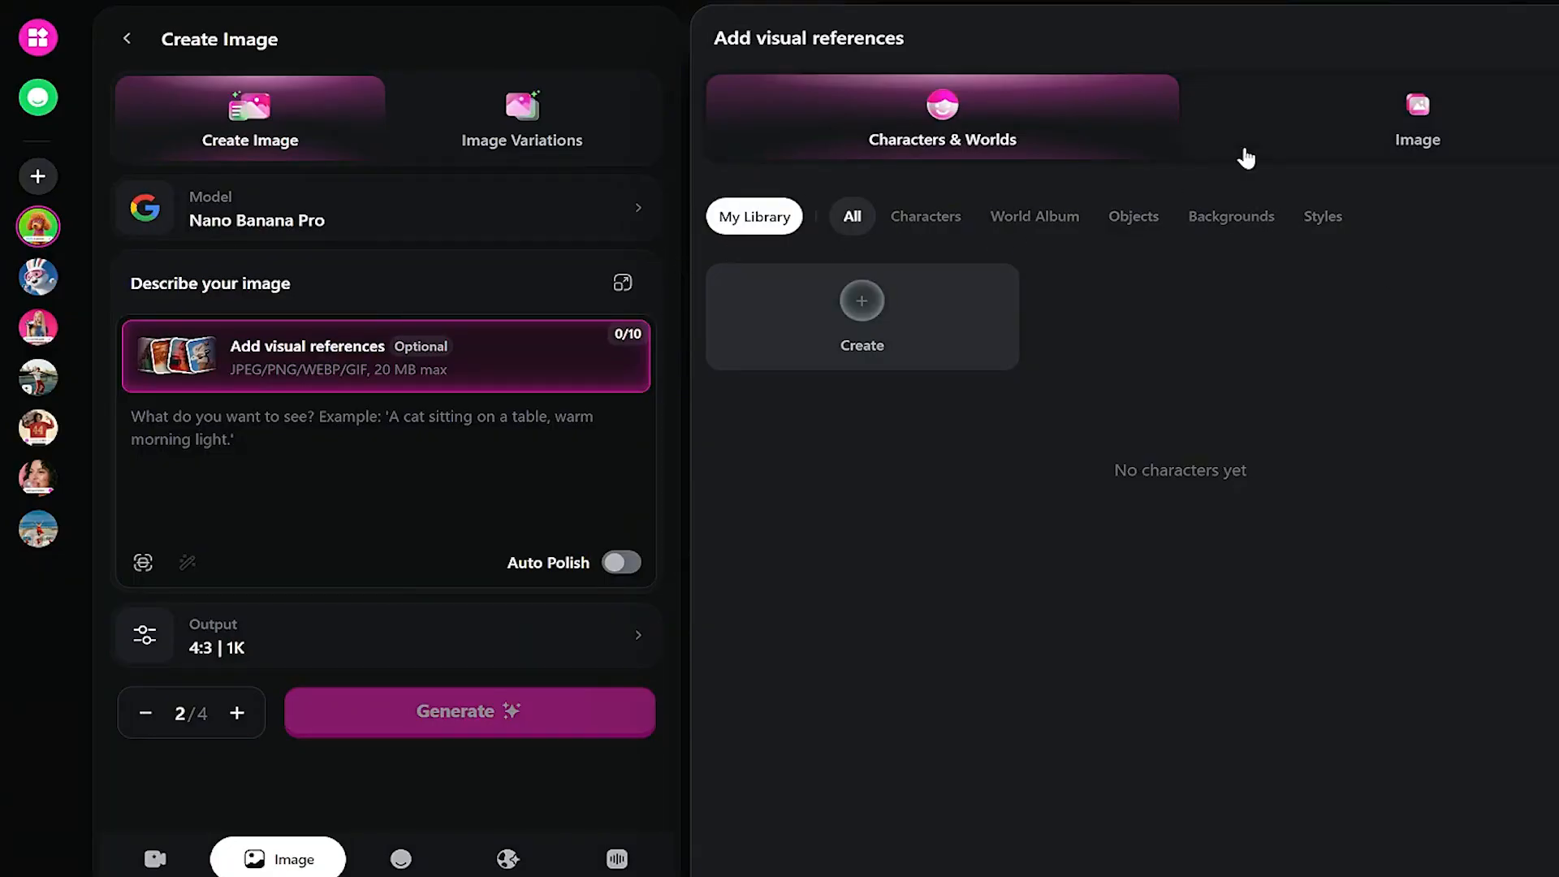
pyautogui.click(1260, 121)
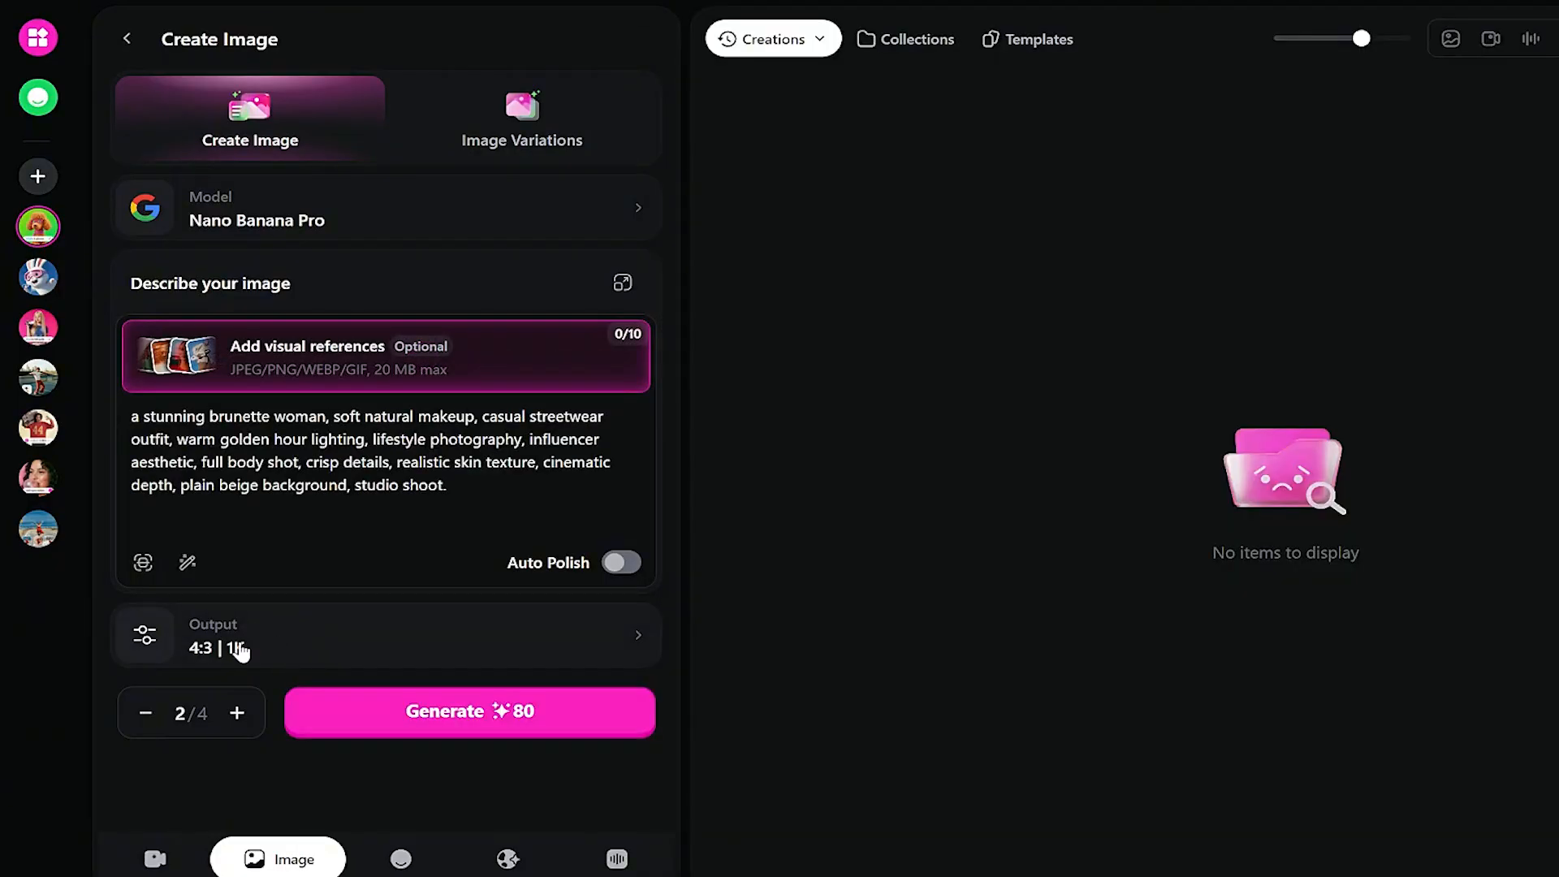
# - Confirm the 4:3, 1K output settings, keep the image count at 2, and generate
pyautogui.click(156, 646)
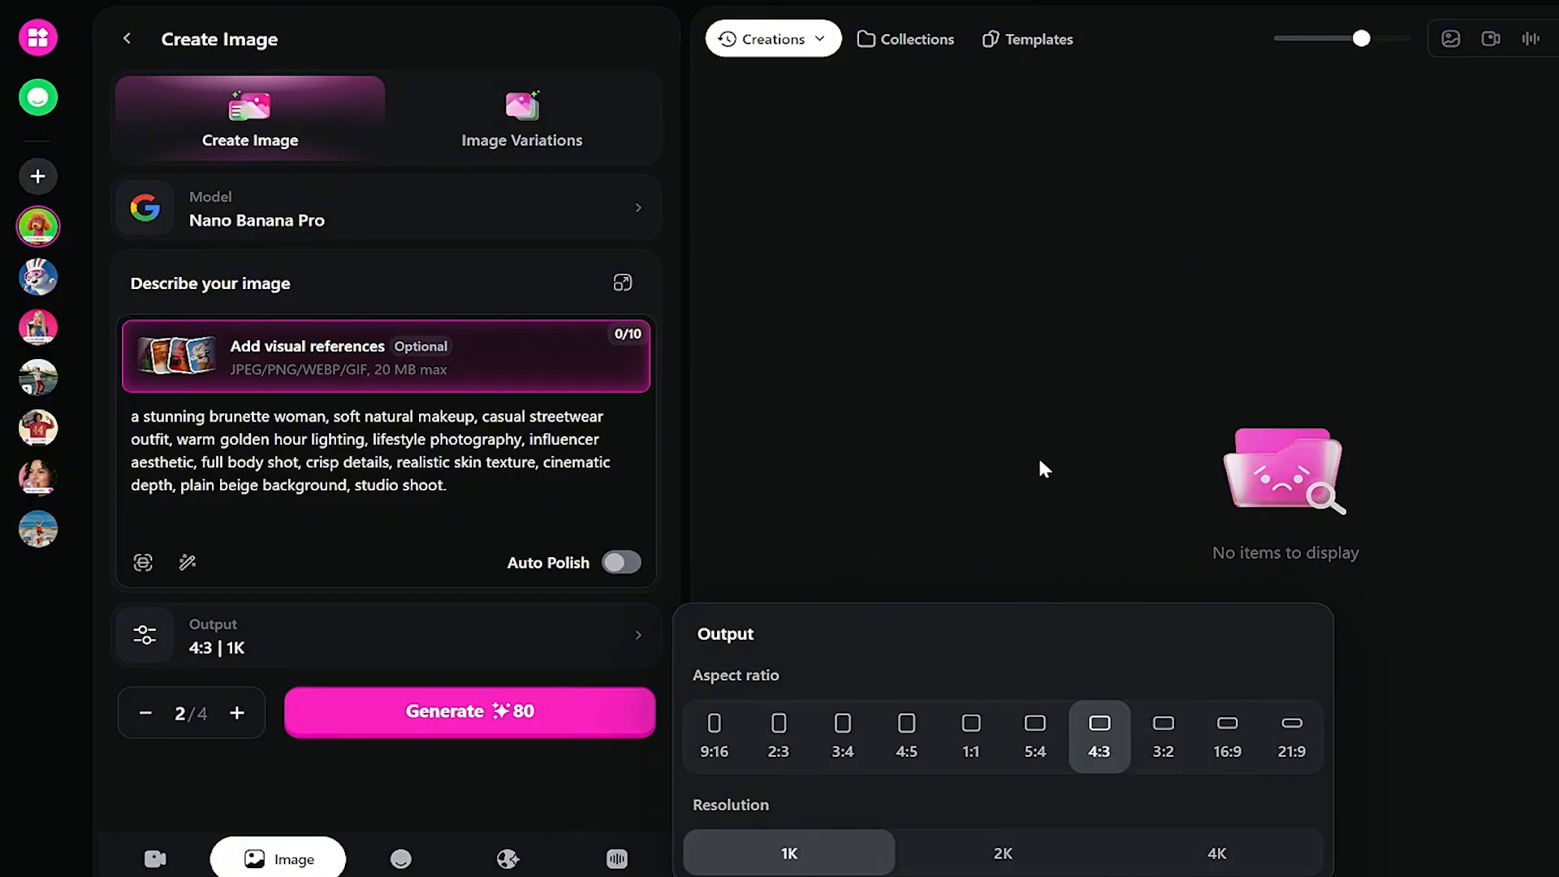
pyautogui.click(1481, 772)
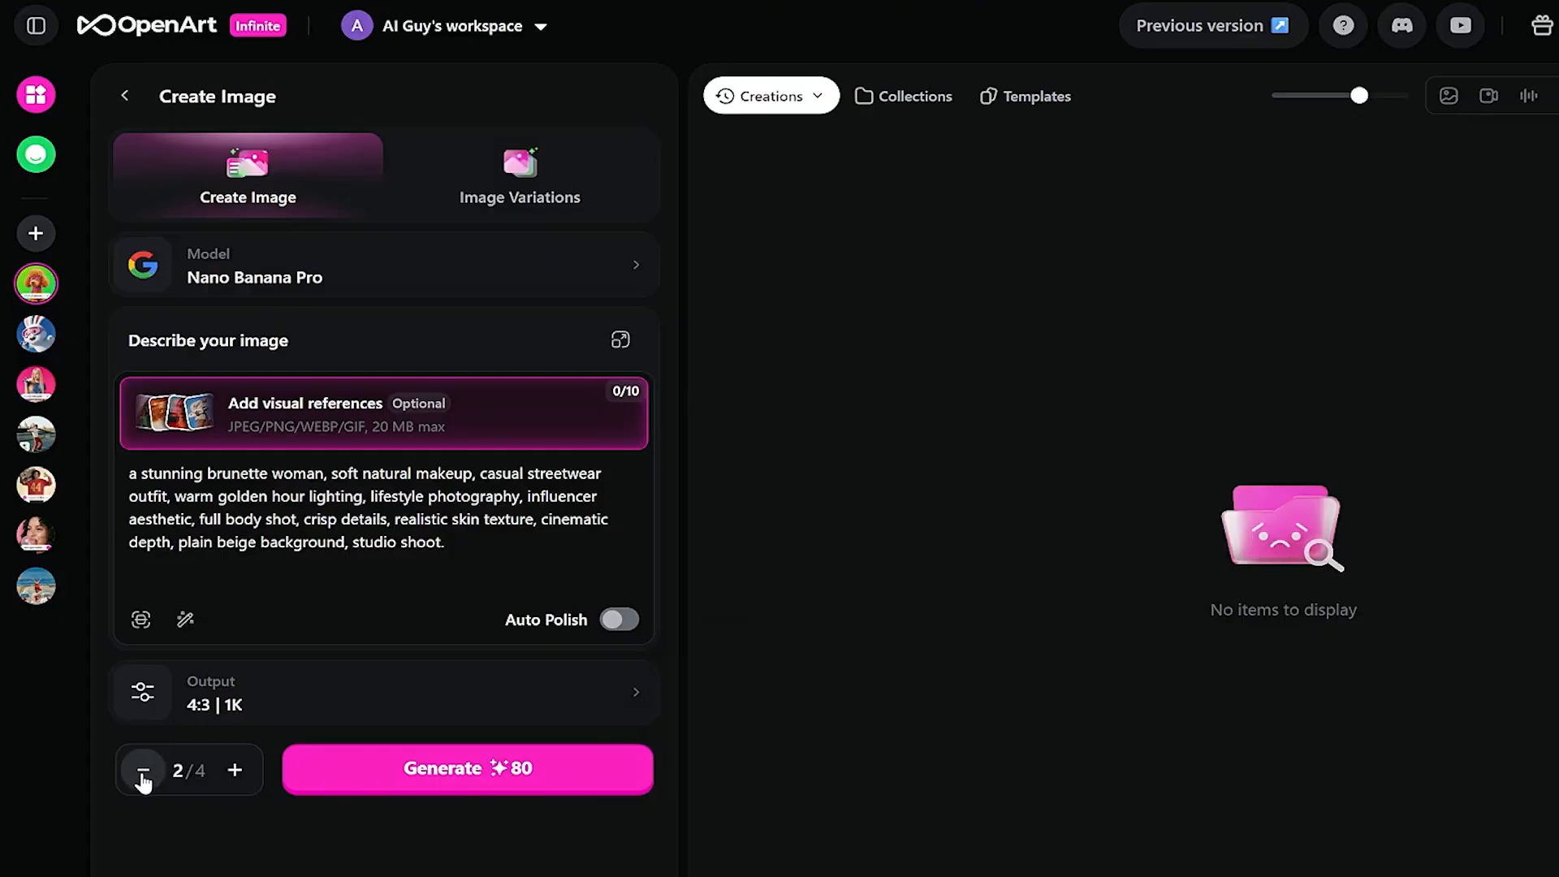
pyautogui.click(143, 772)
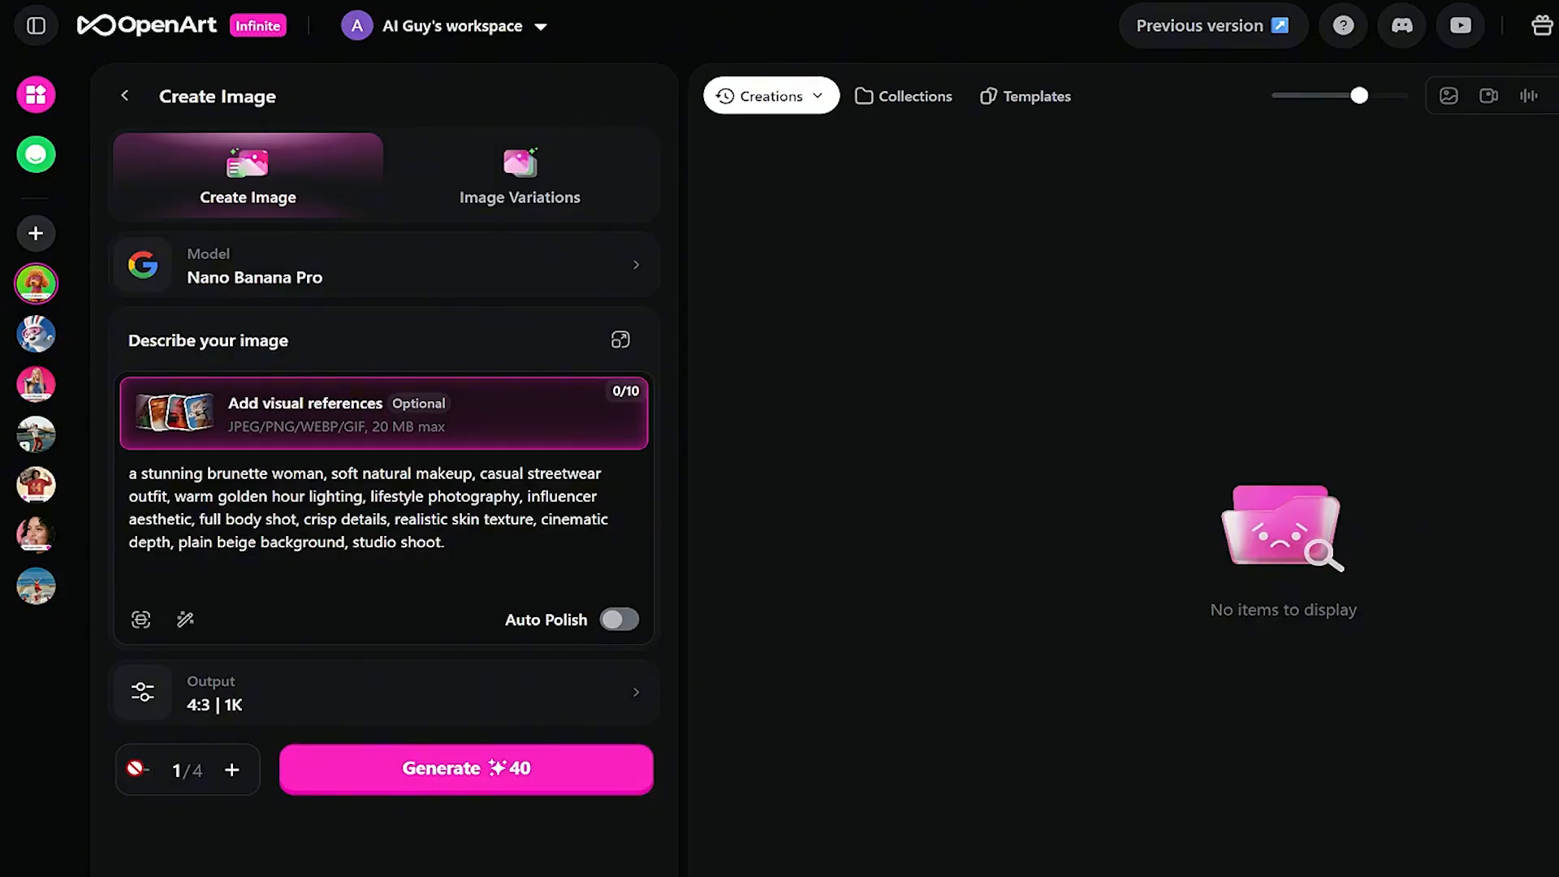
pyautogui.click(233, 770)
pyautogui.click(234, 771)
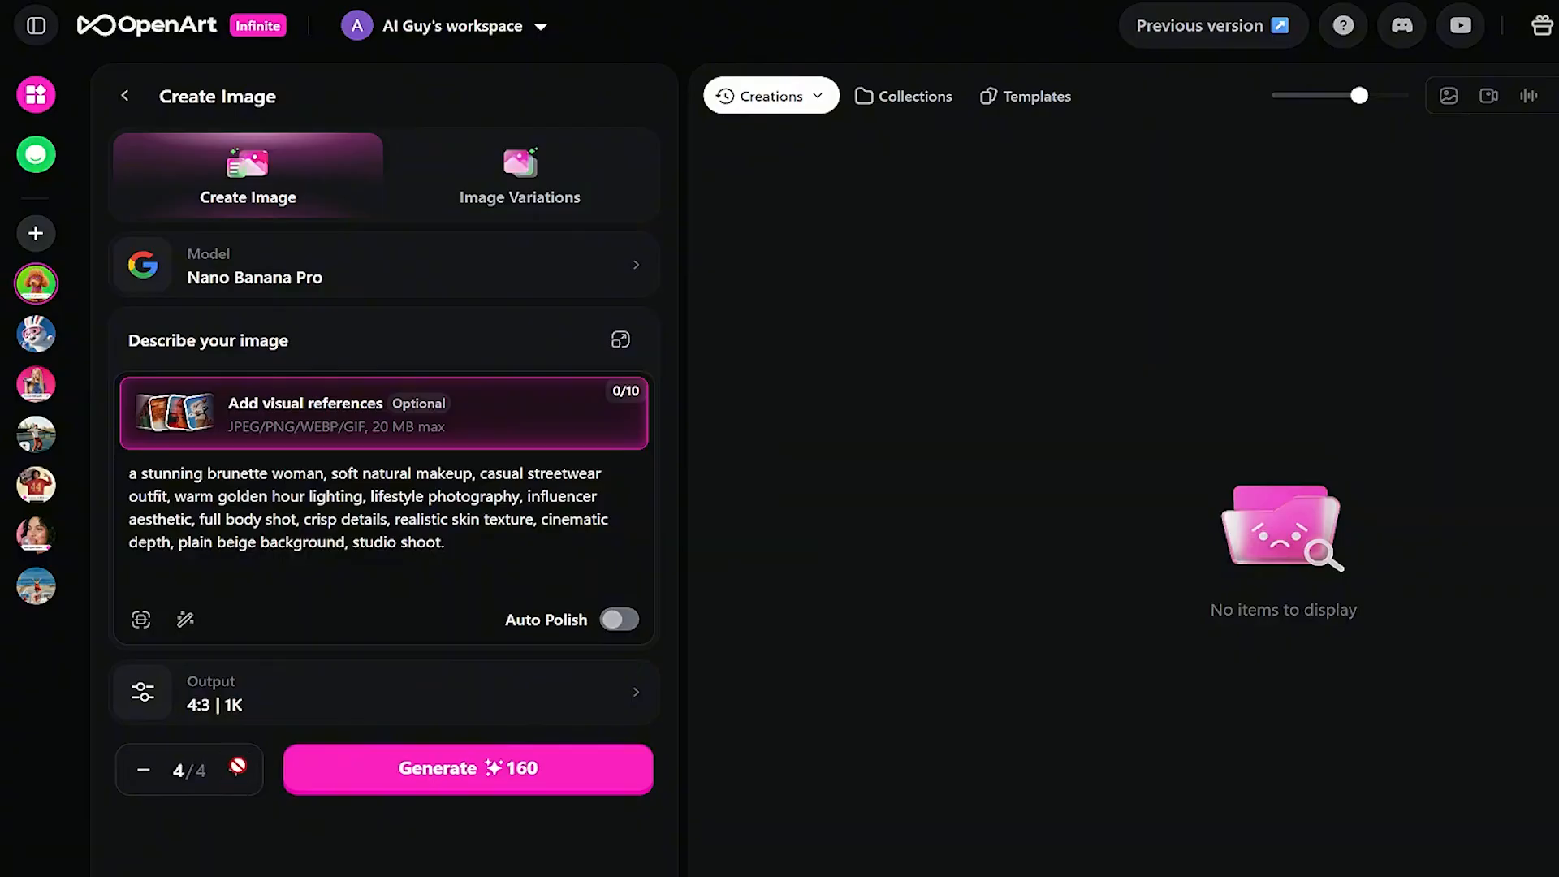
pyautogui.click(140, 771)
pyautogui.click(132, 774)
pyautogui.click(434, 771)
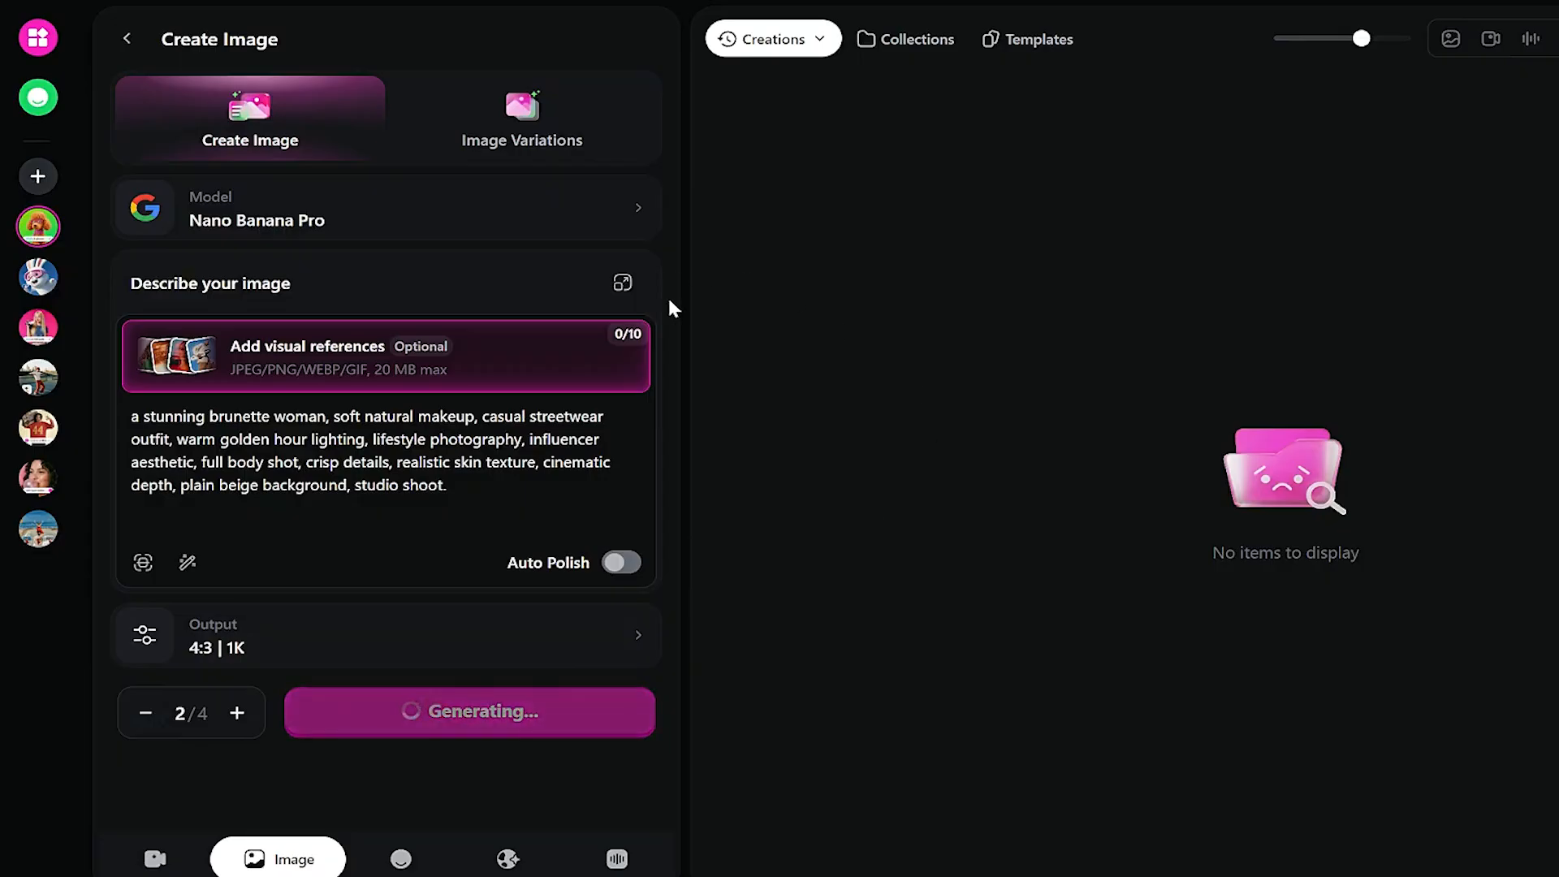
# - Review the prompt's subject, lighting and background phrases, then open the first finished image
pyautogui.hotkey('ctrl', '+')
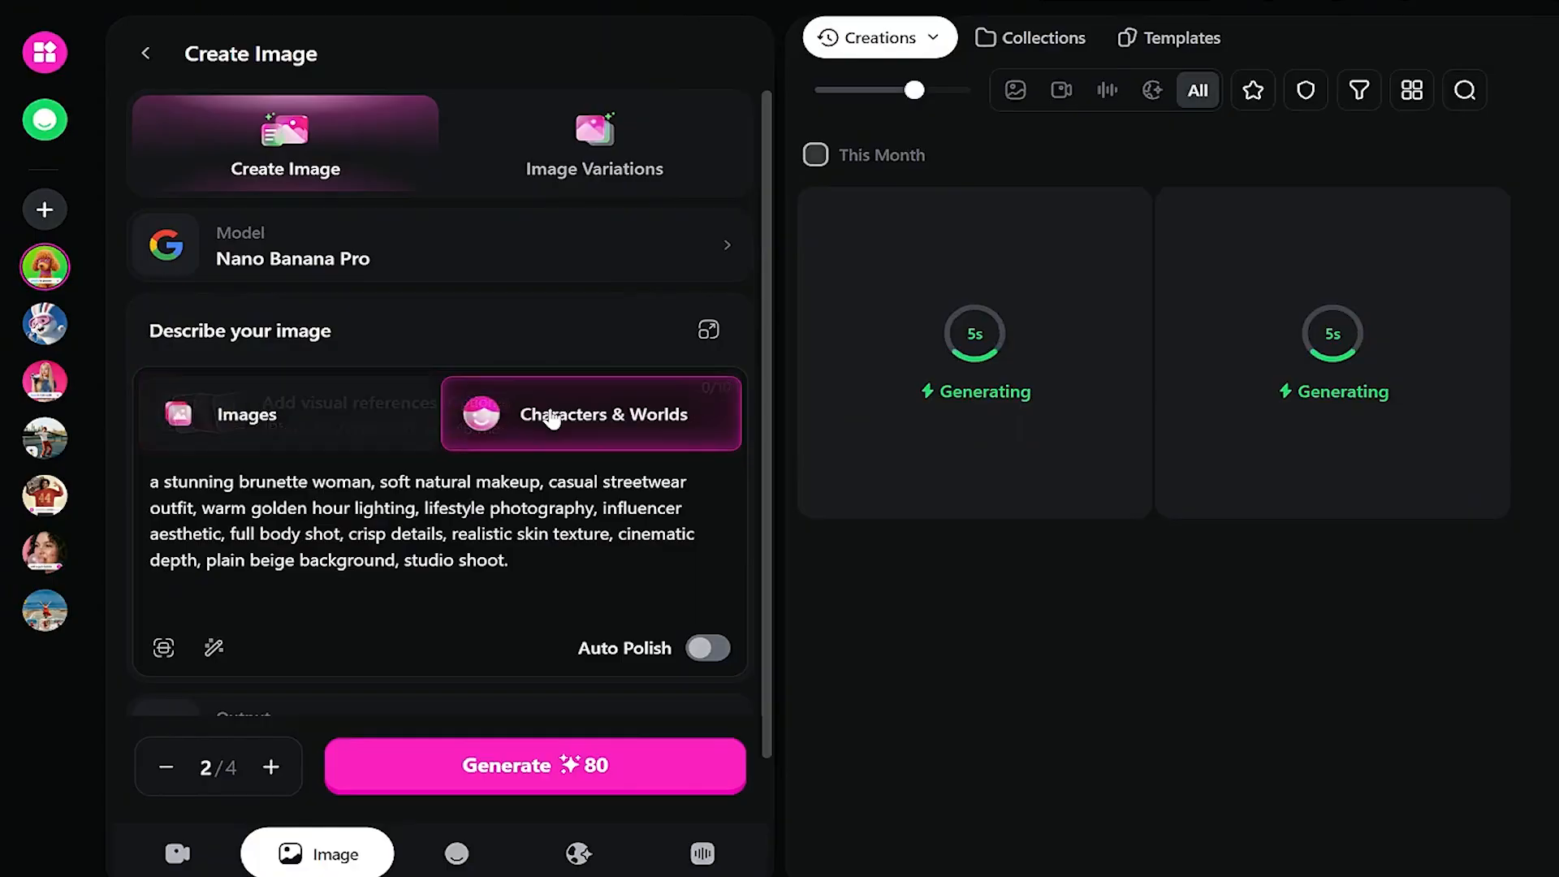
pyautogui.scroll(-1, 553, 418)
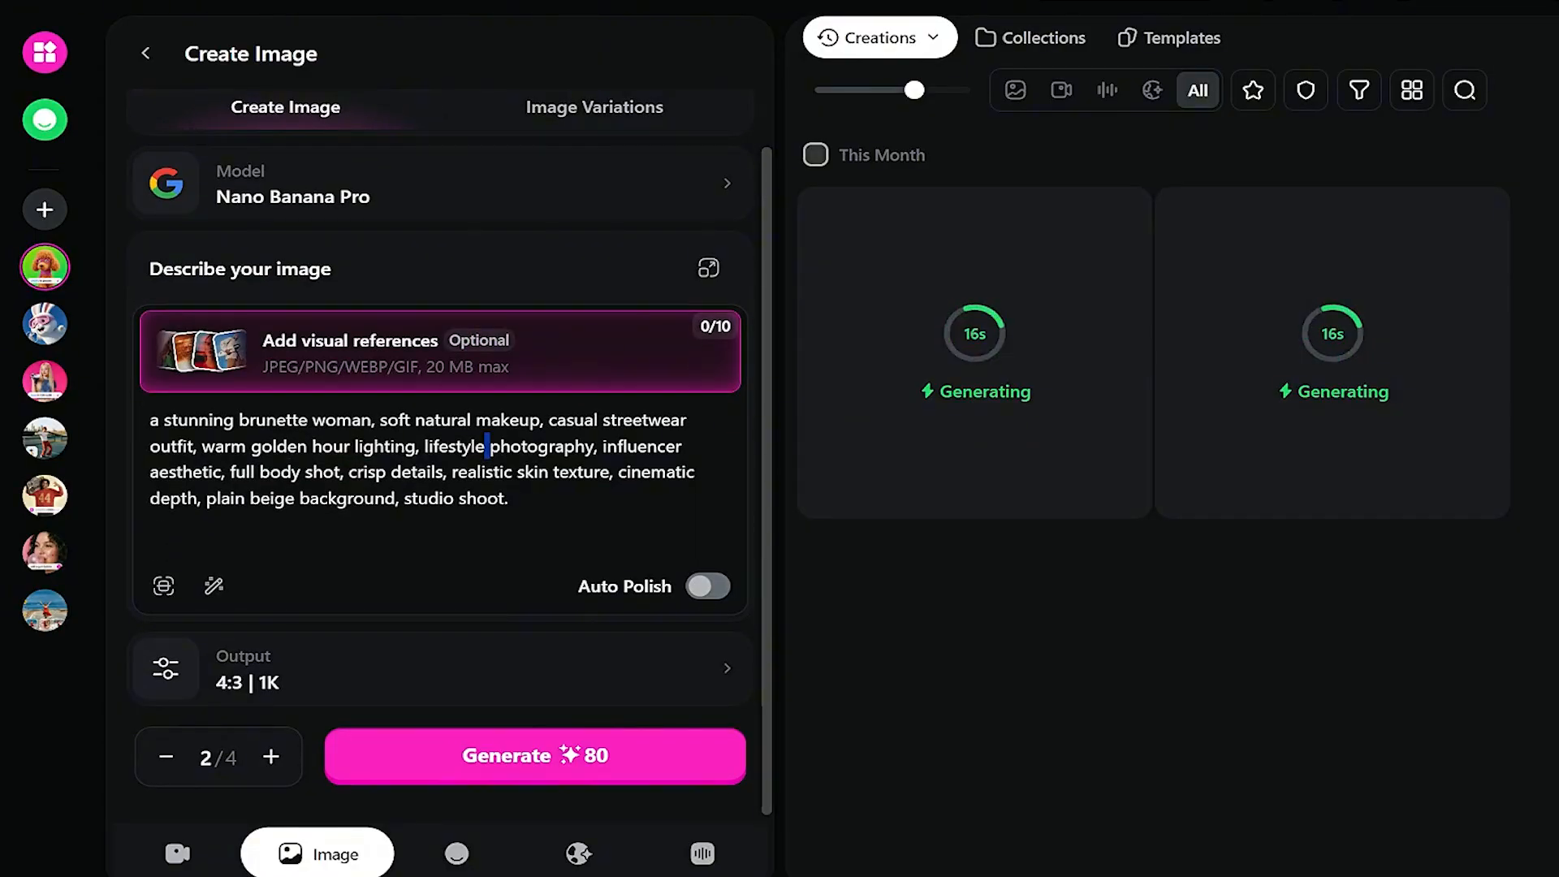
pyautogui.moveTo(150, 419); pyautogui.dragTo(195, 446)
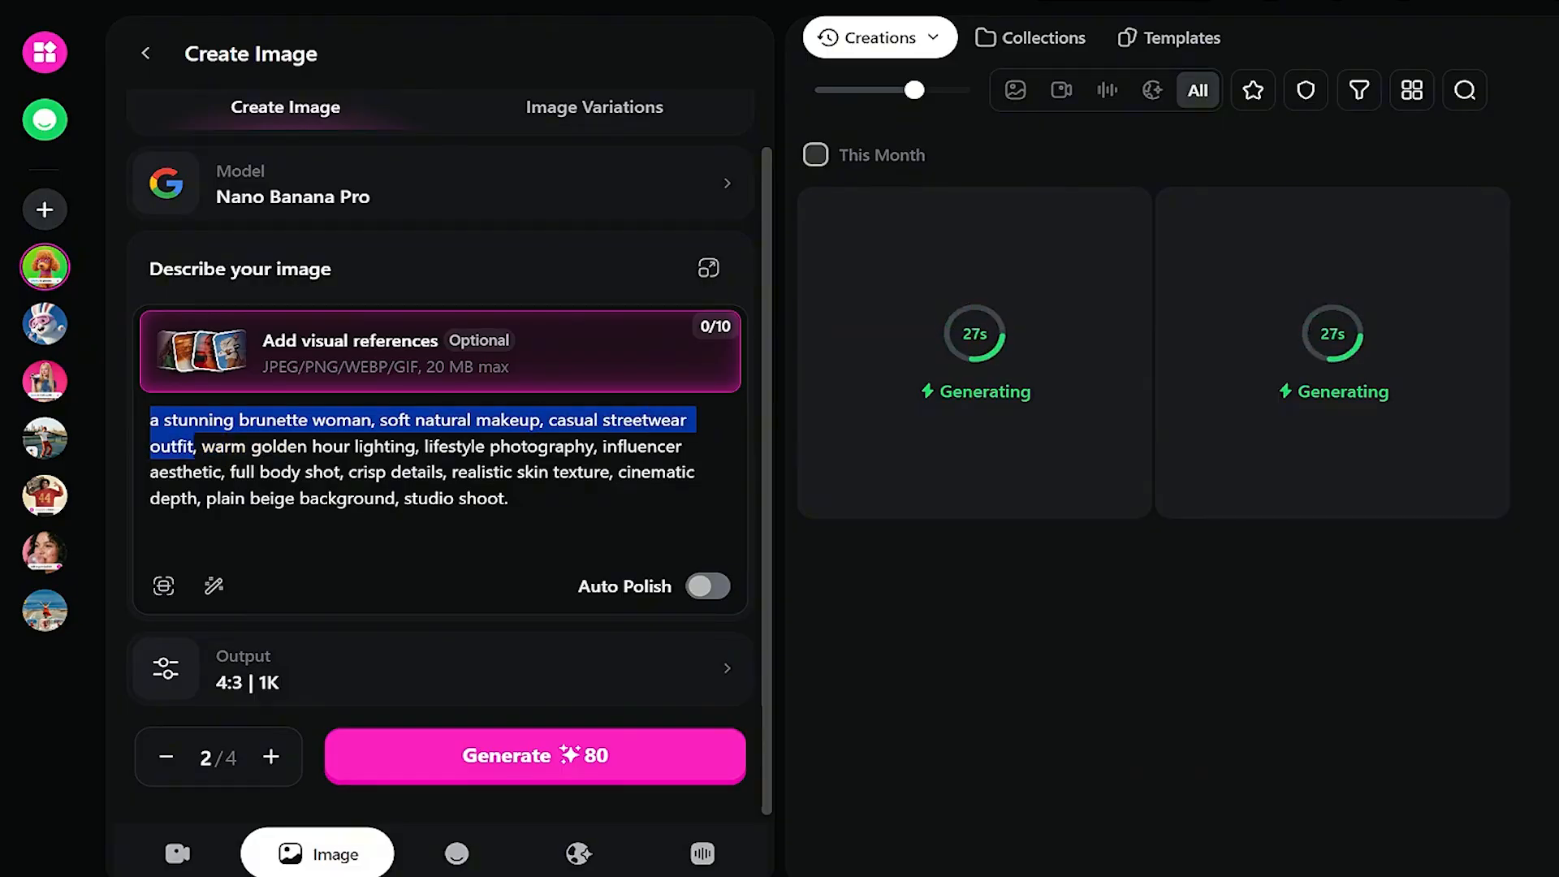
pyautogui.moveTo(215, 446); pyautogui.dragTo(600, 472)
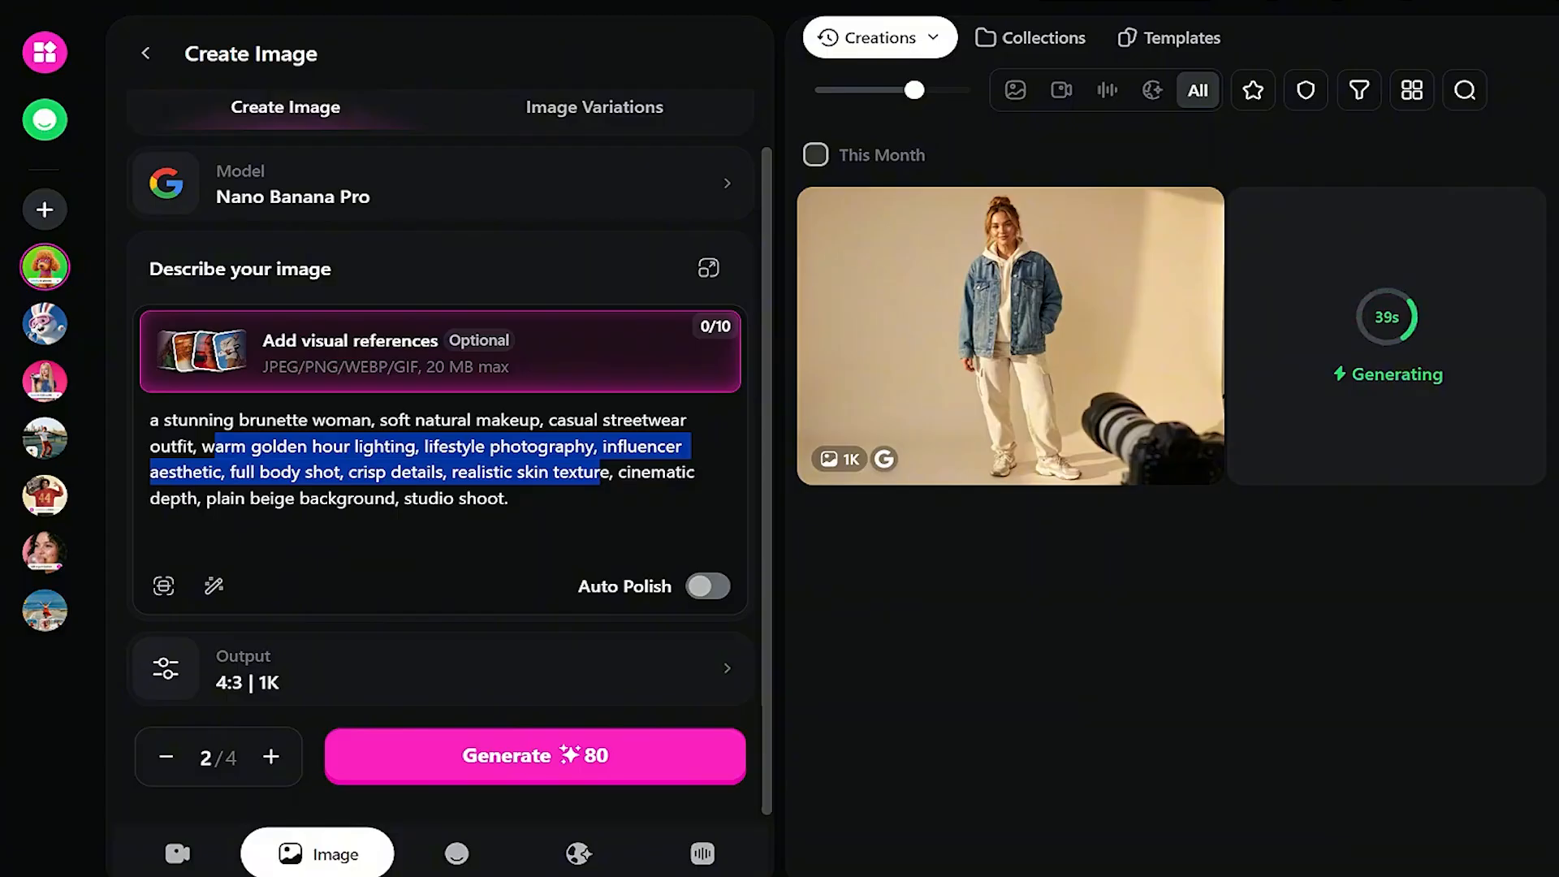
pyautogui.click(600, 473)
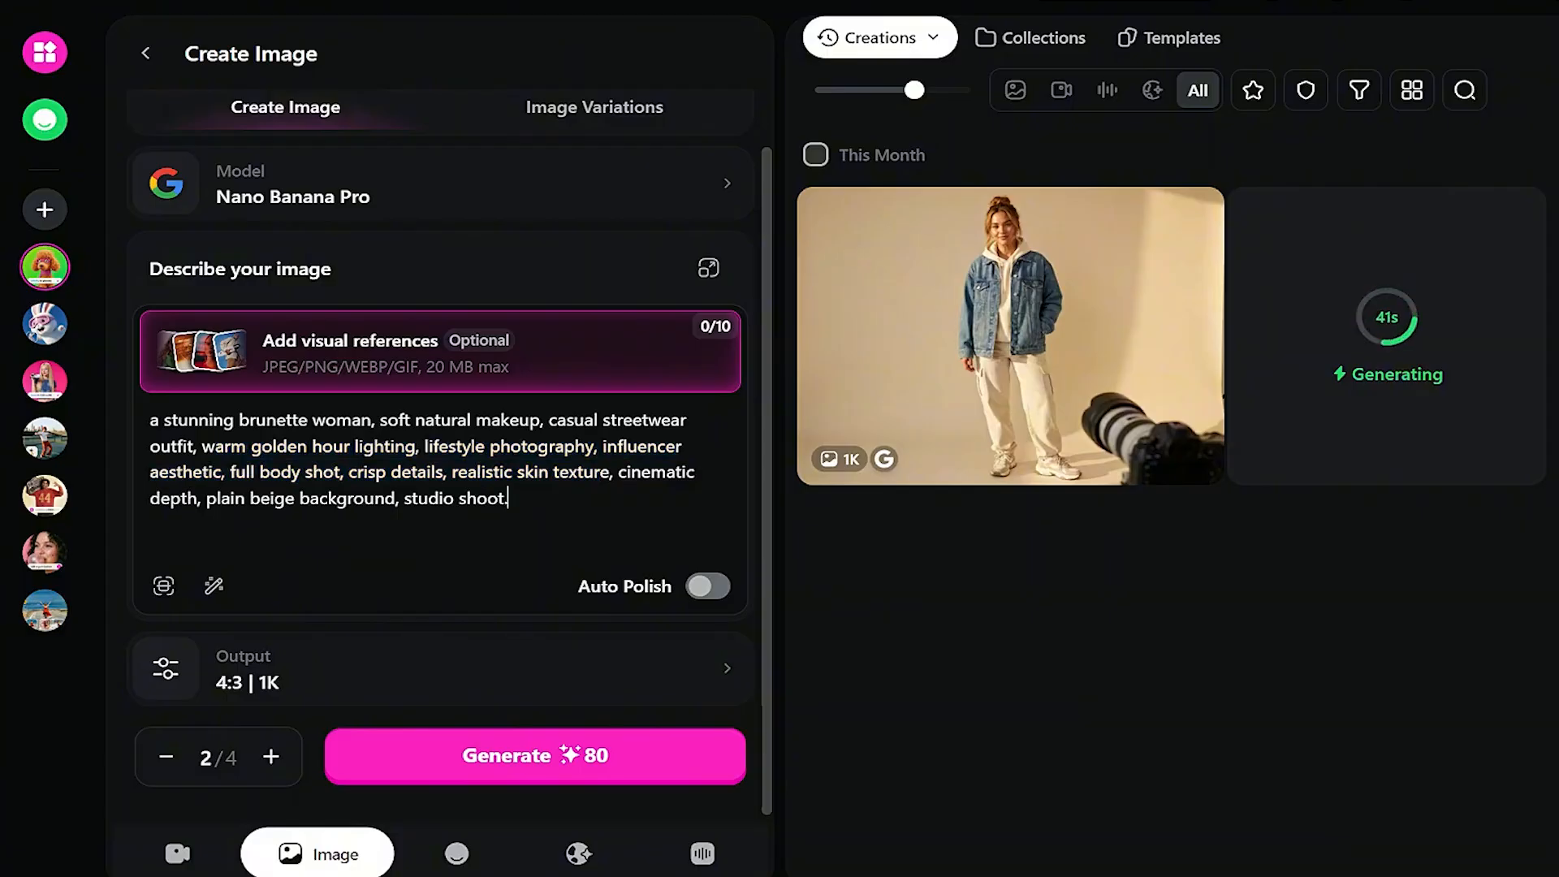
pyautogui.moveTo(206, 498); pyautogui.dragTo(508, 498)
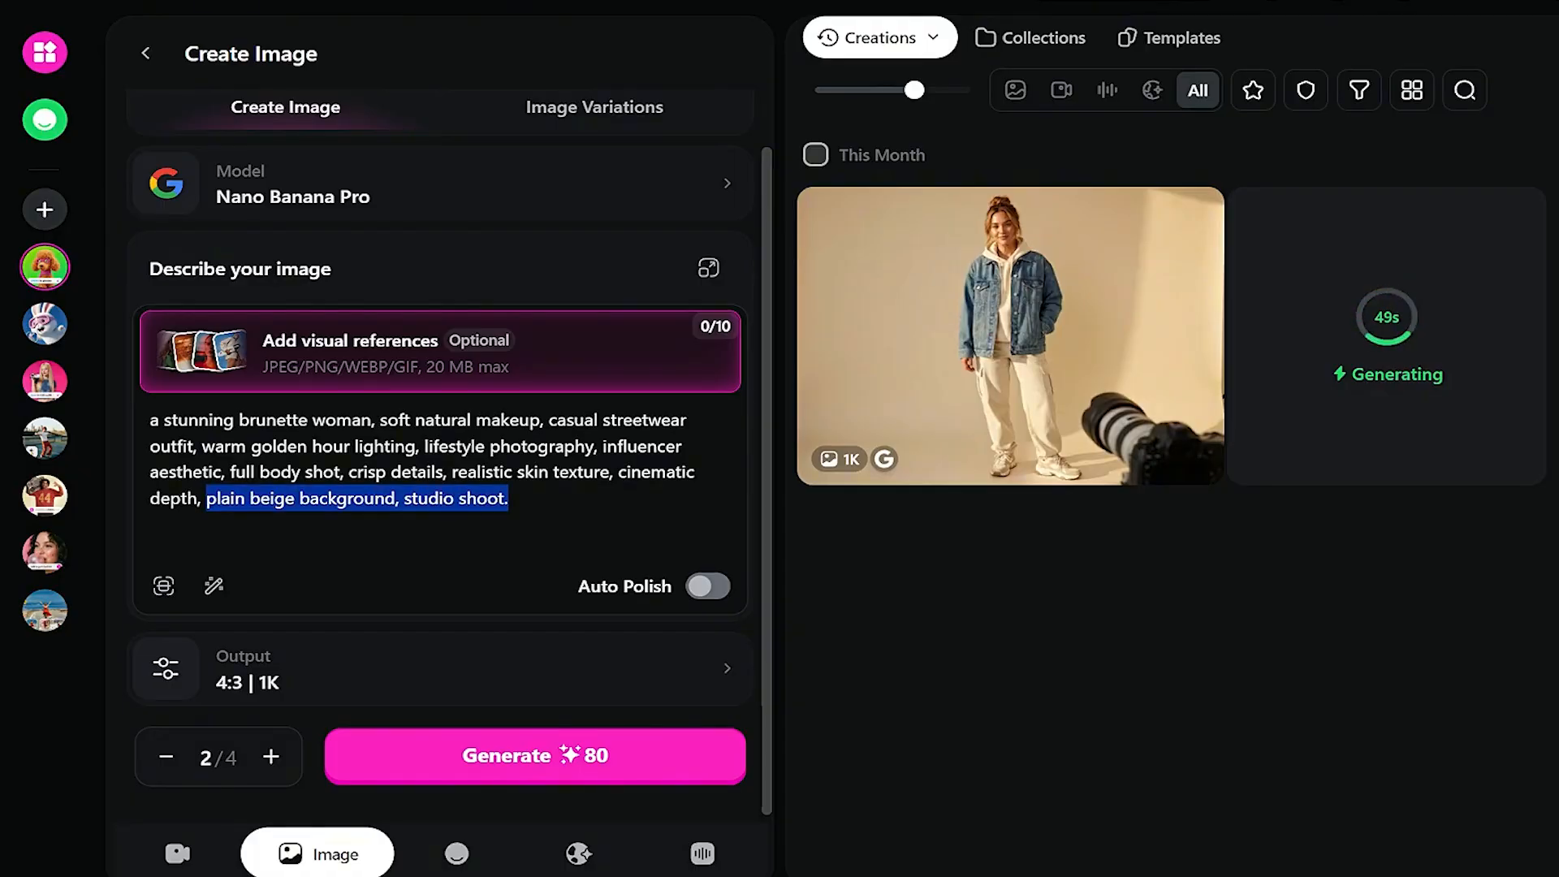
pyautogui.moveTo(906, 302)
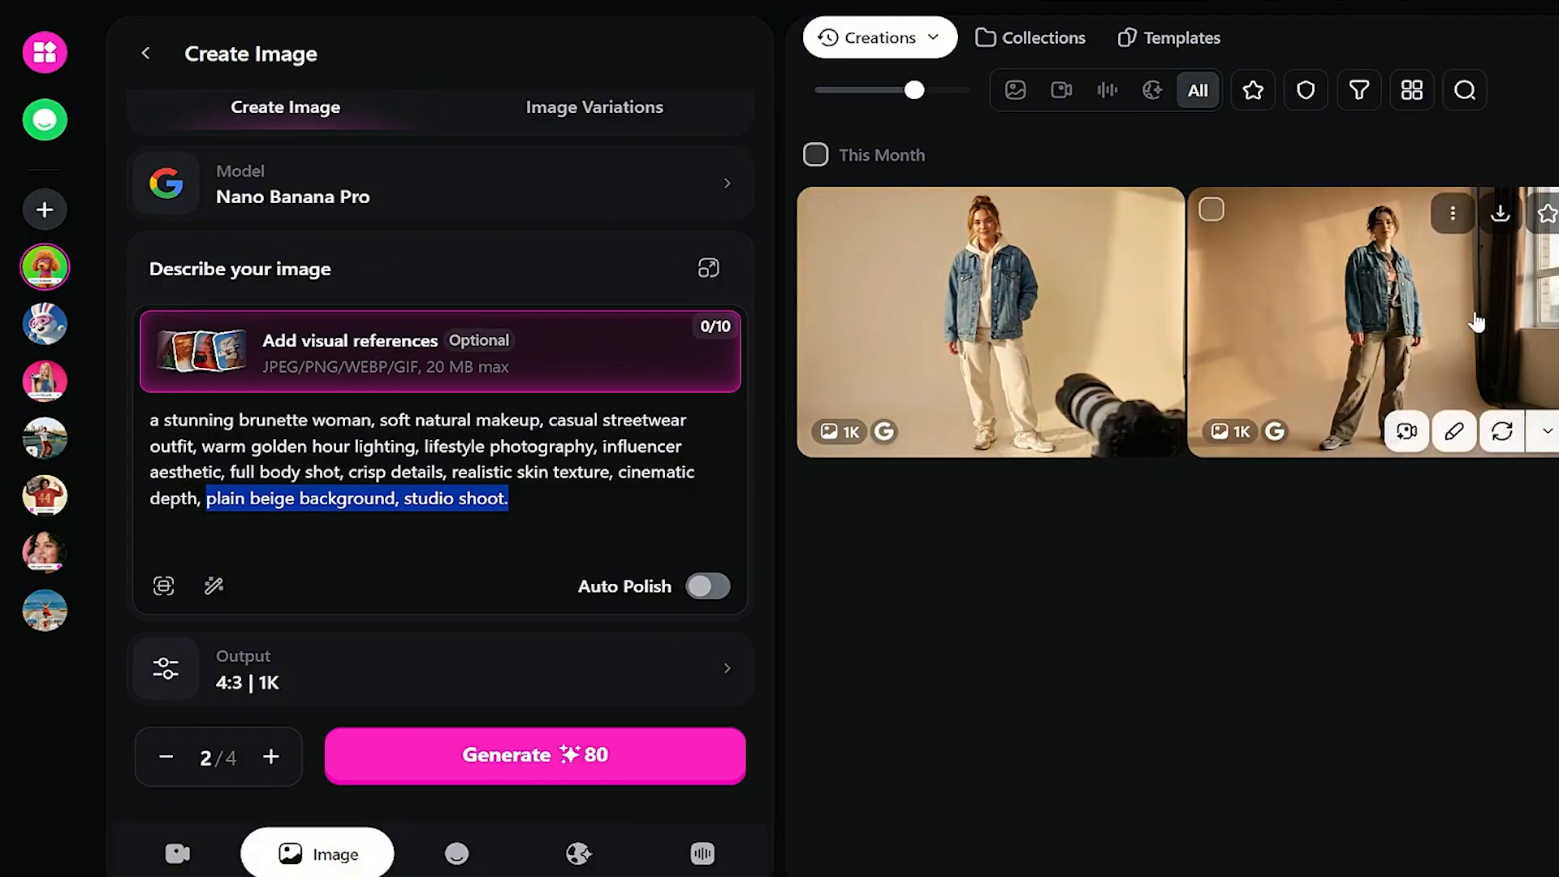
pyautogui.click(1072, 303)
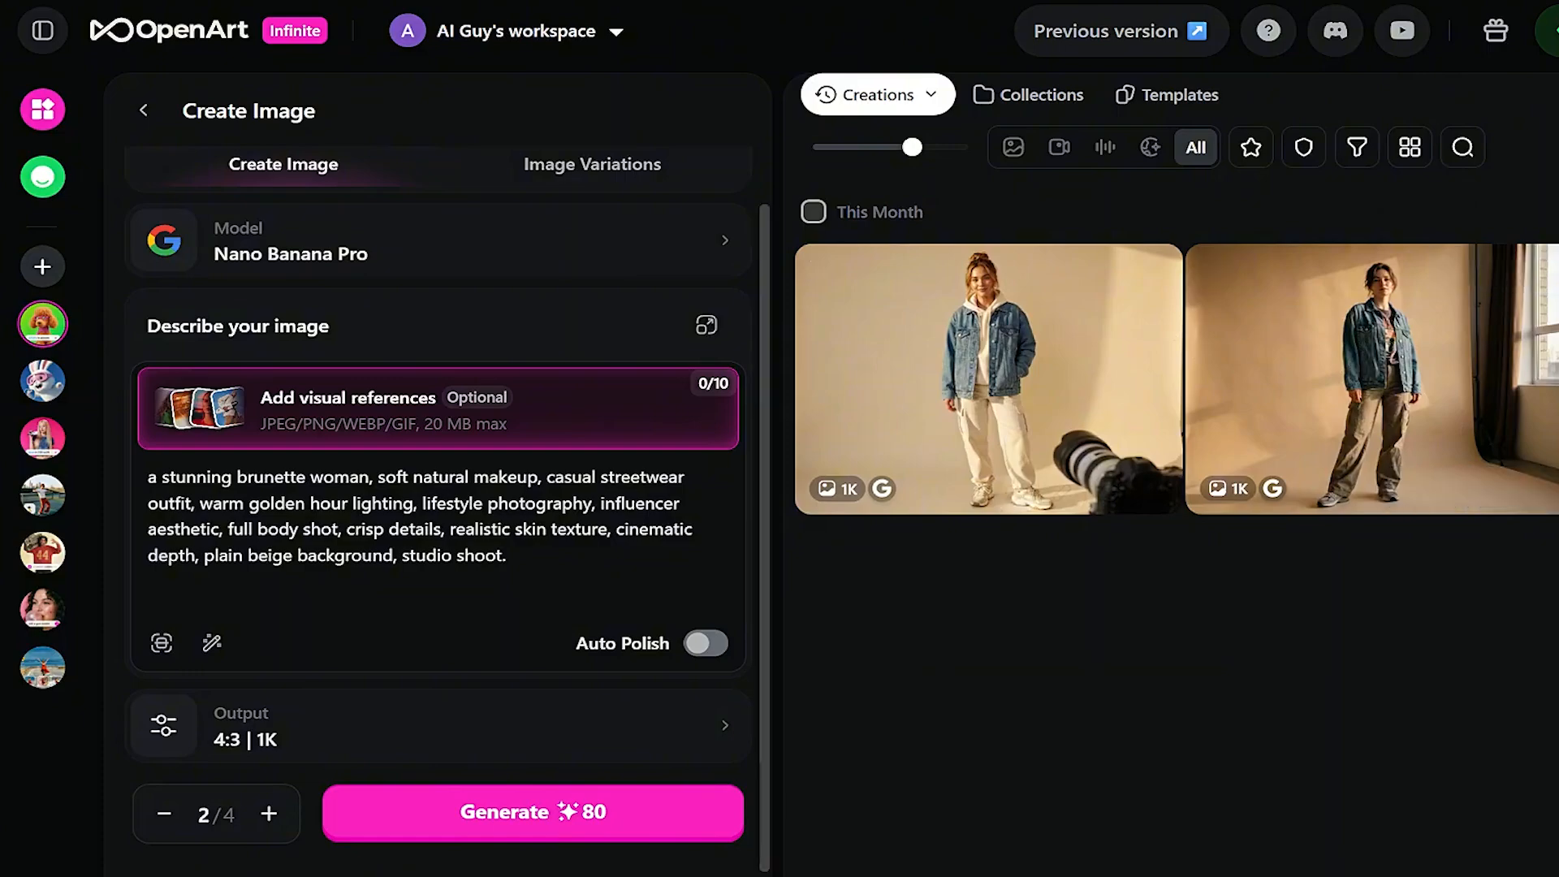
# - Add the window-lit studio image as a visual reference
pyautogui.scroll(2, 439, 512)
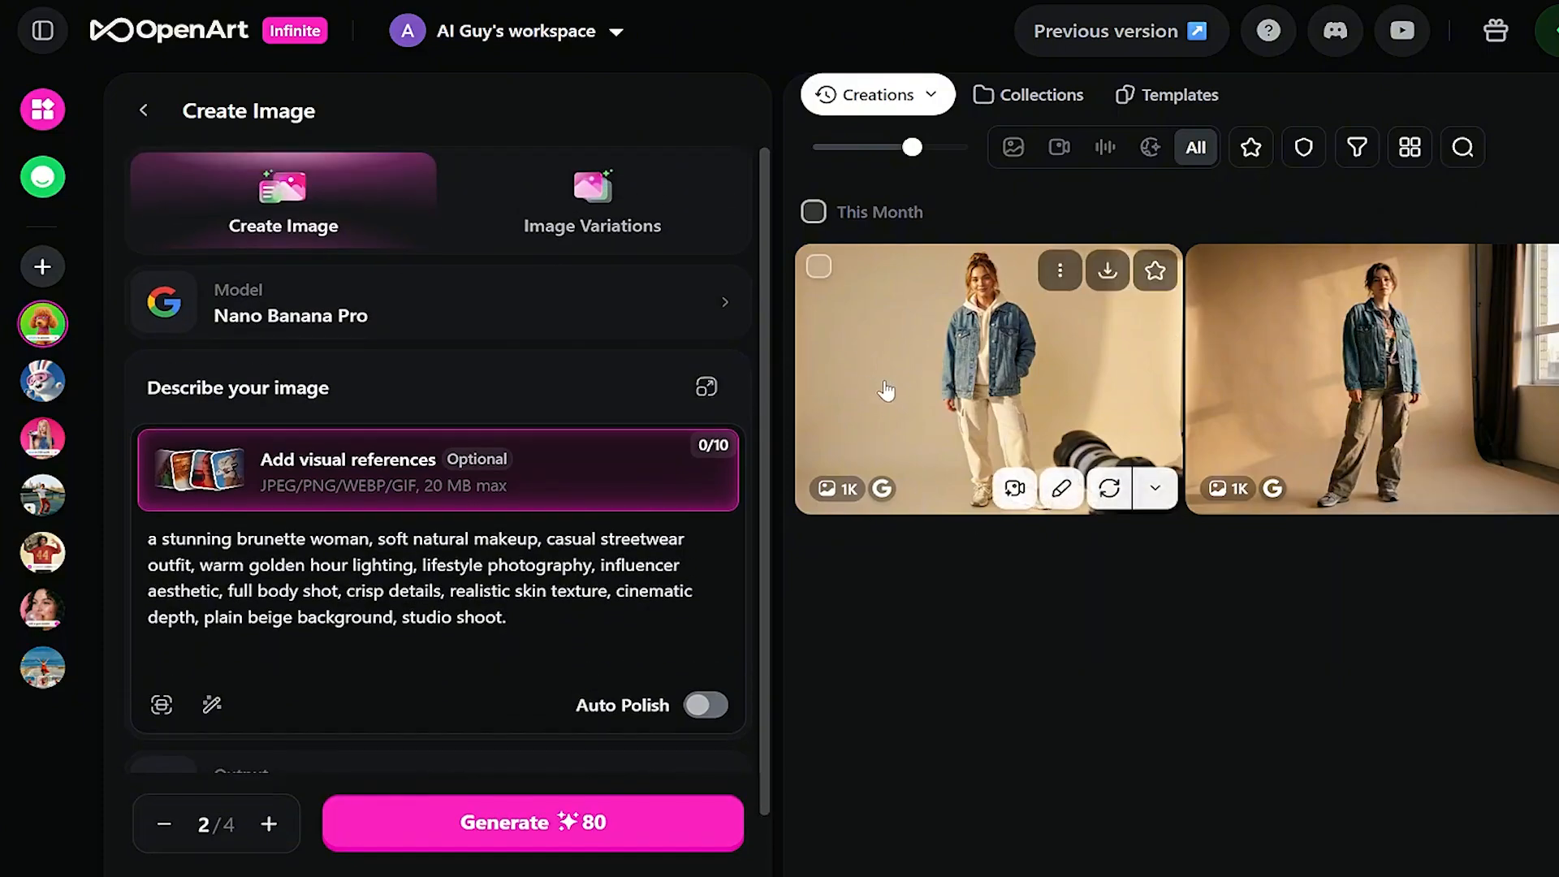
pyautogui.click(268, 471)
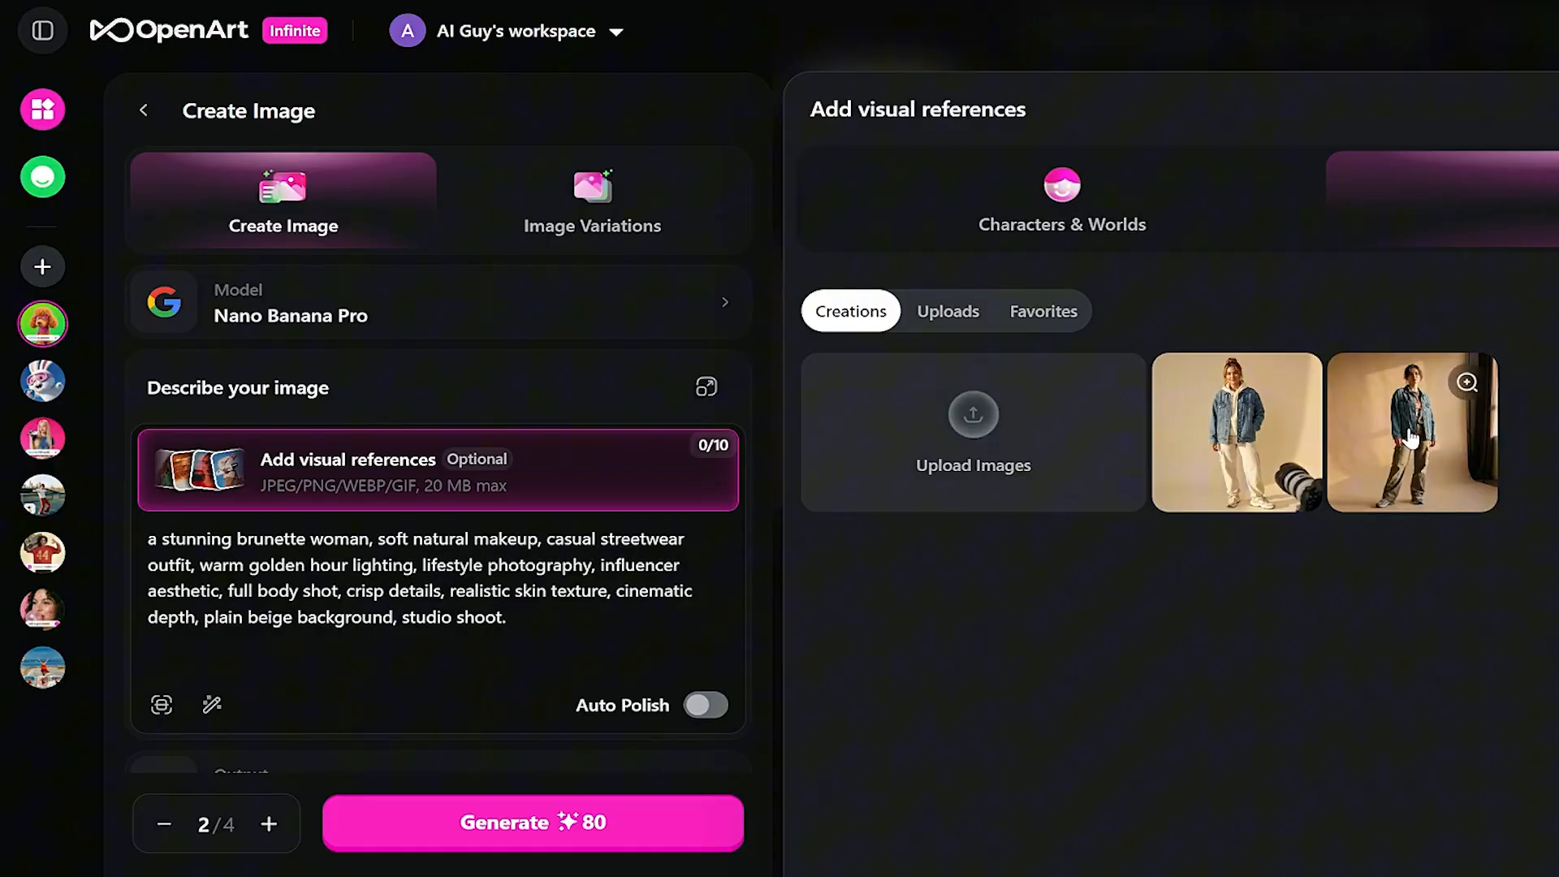
pyautogui.click(1411, 438)
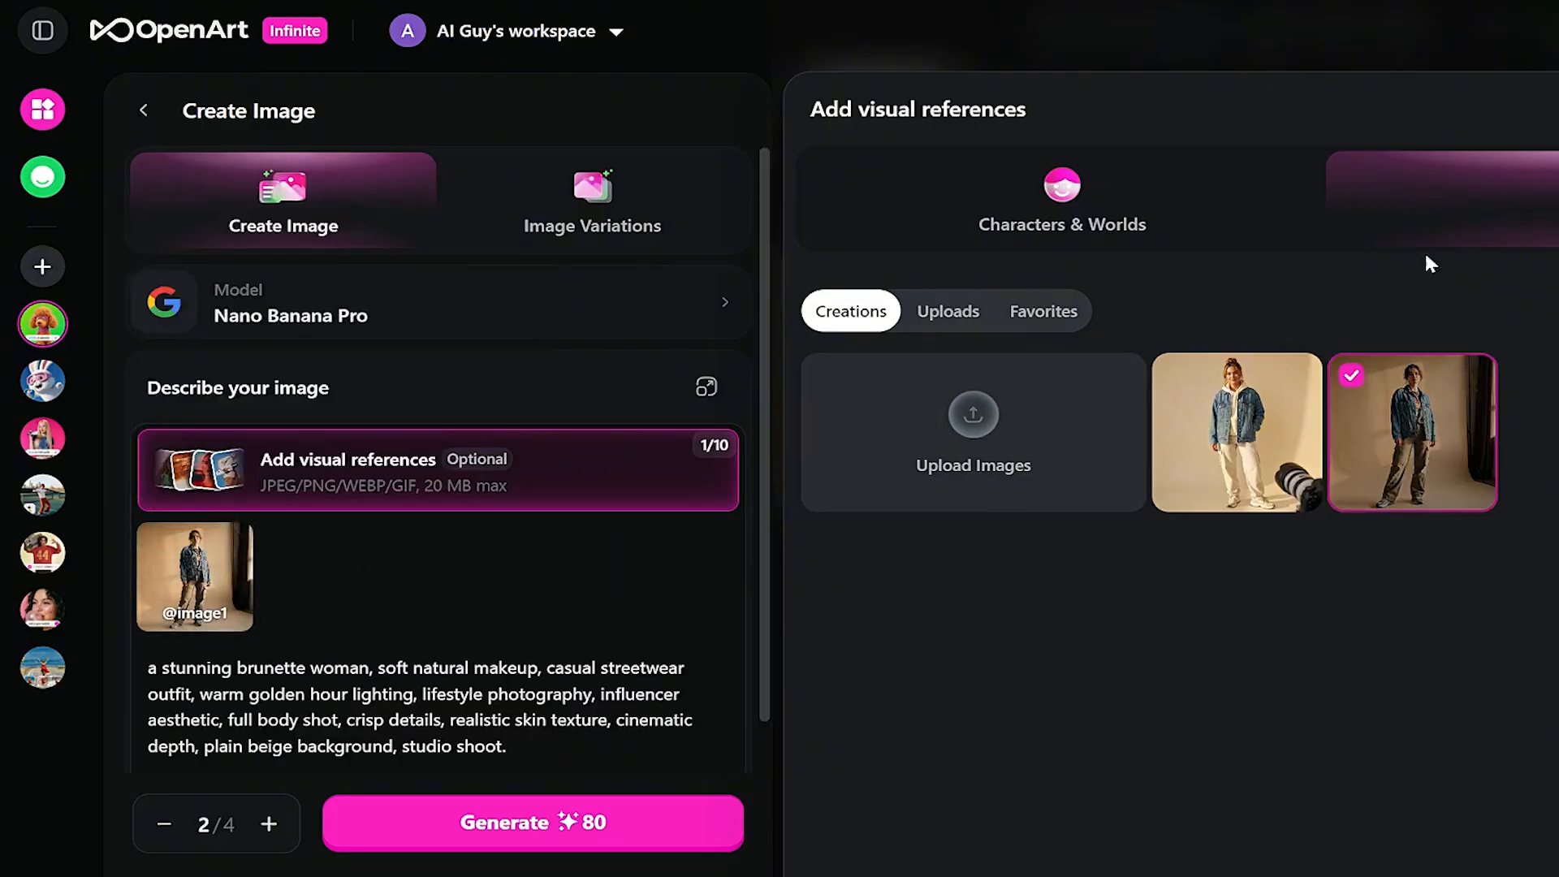
pyautogui.click(540, 532)
pyautogui.scroll(-2, 541, 531)
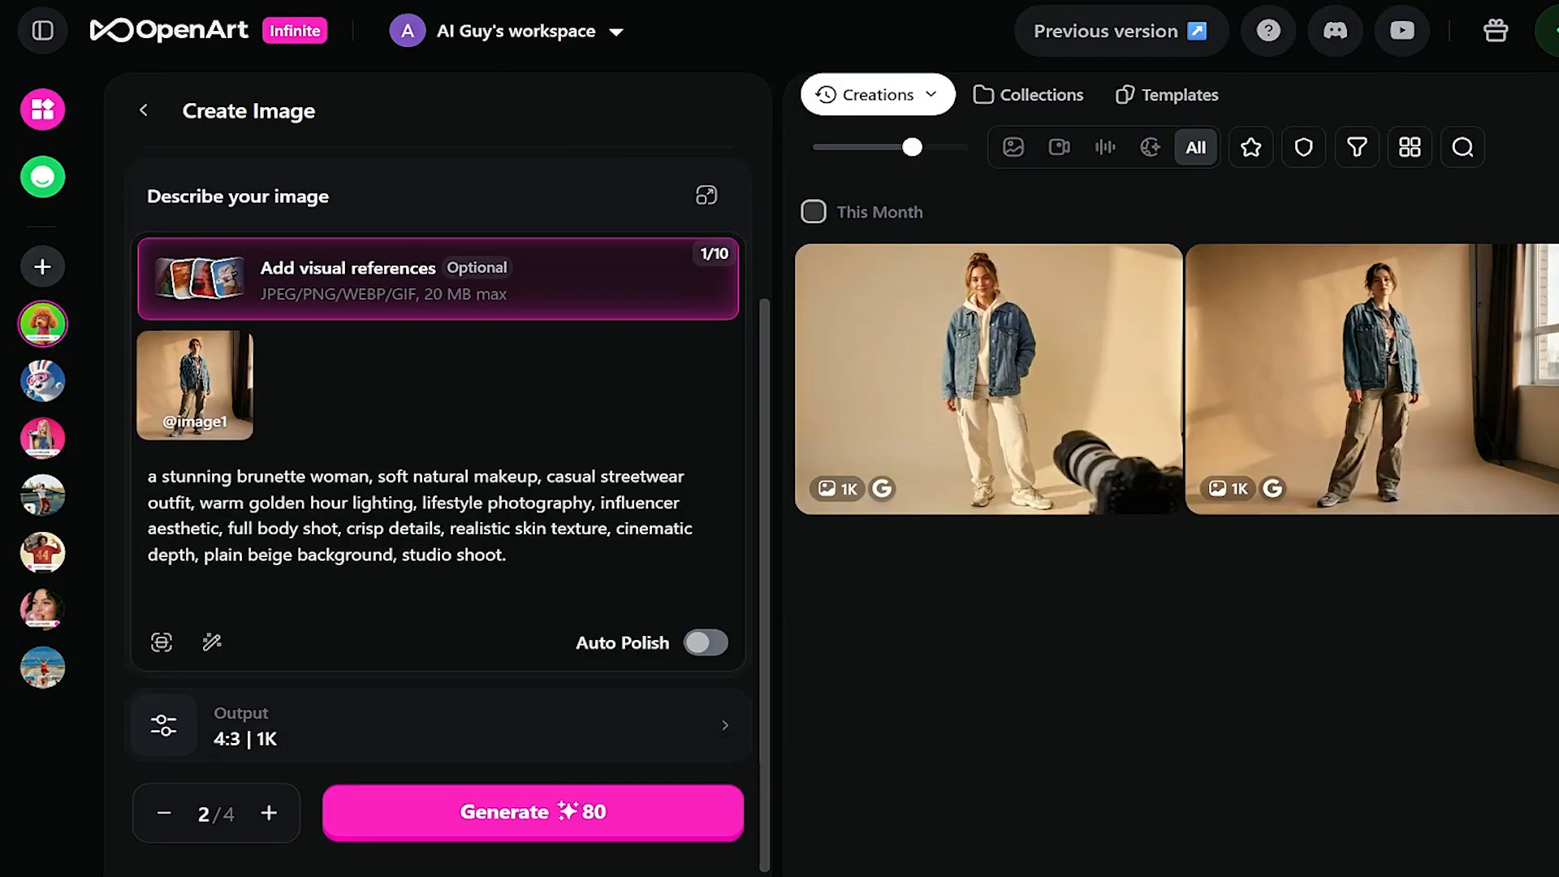
pyautogui.scroll(3, 484, 498)
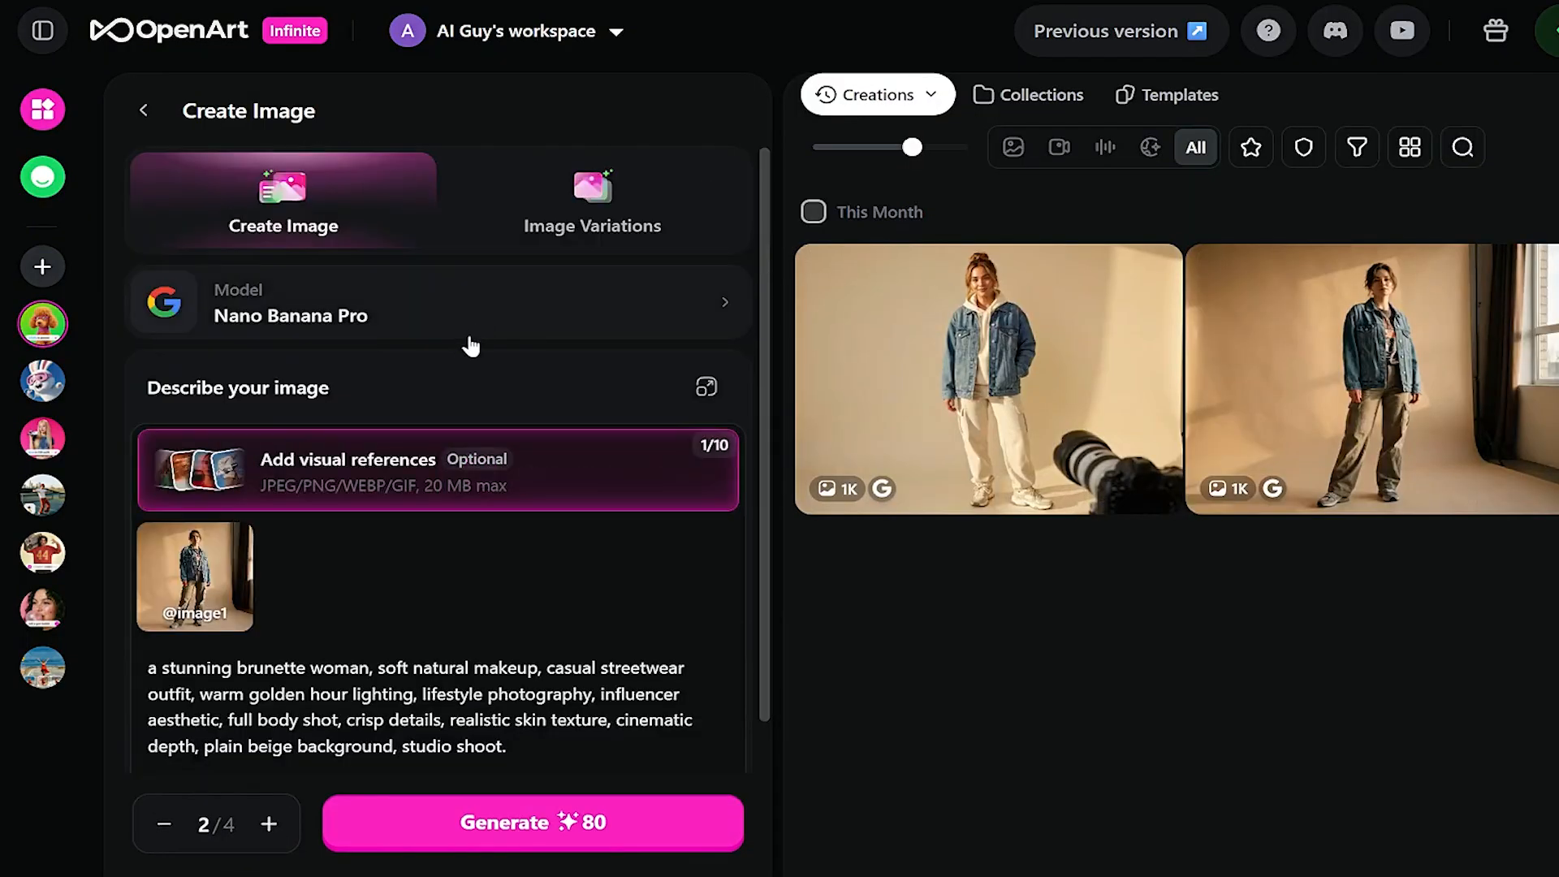
# - Check the image model list and look over the prompt panel
pyautogui.click(382, 314)
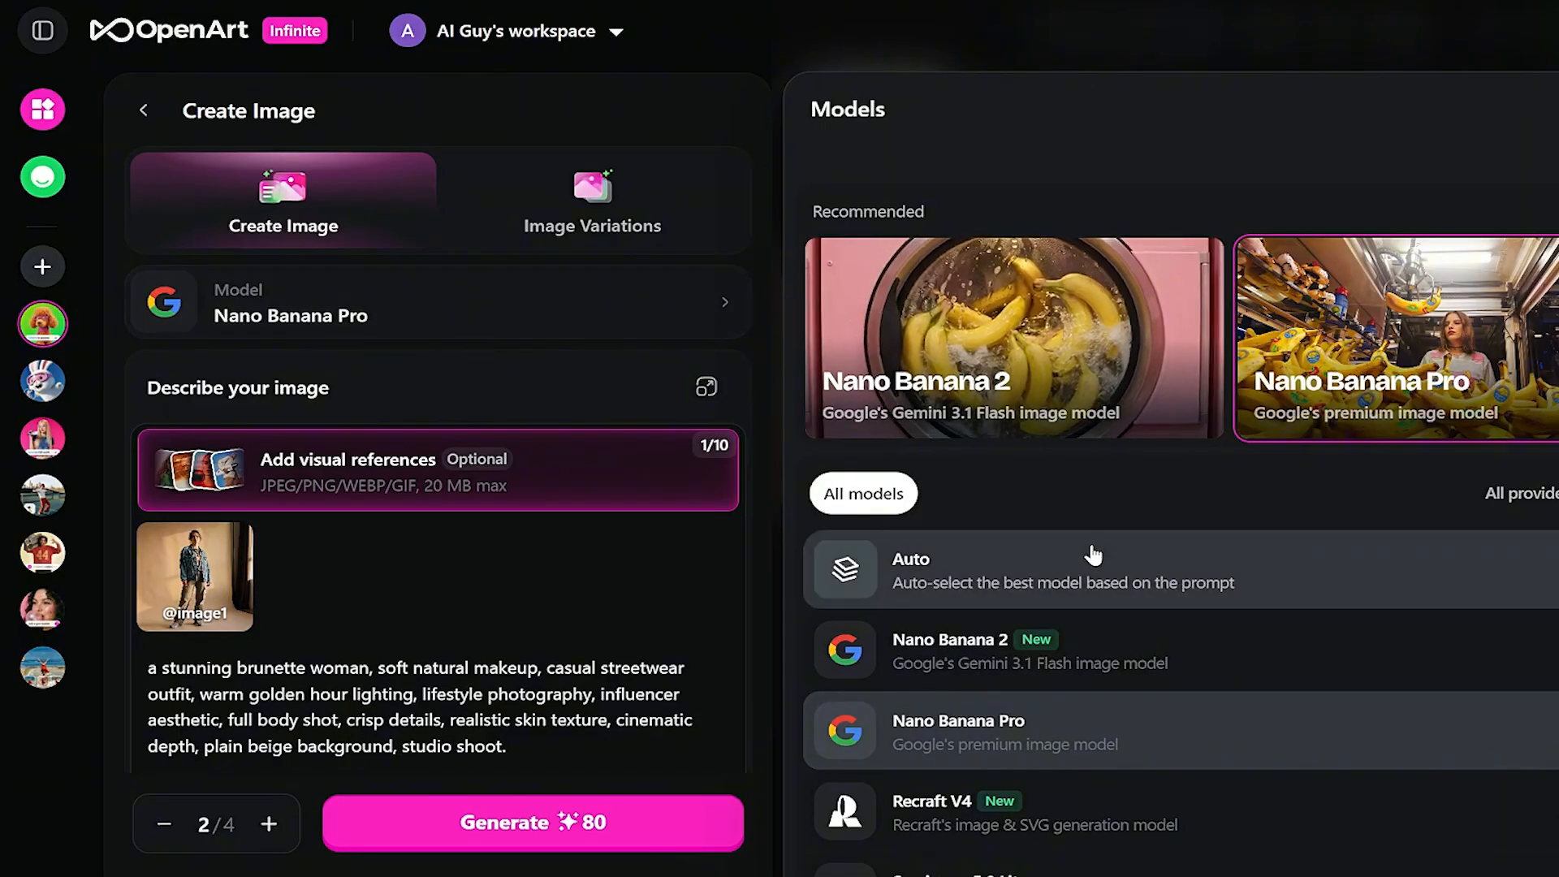
pyautogui.click(1266, 419)
pyautogui.moveTo(239, 540)
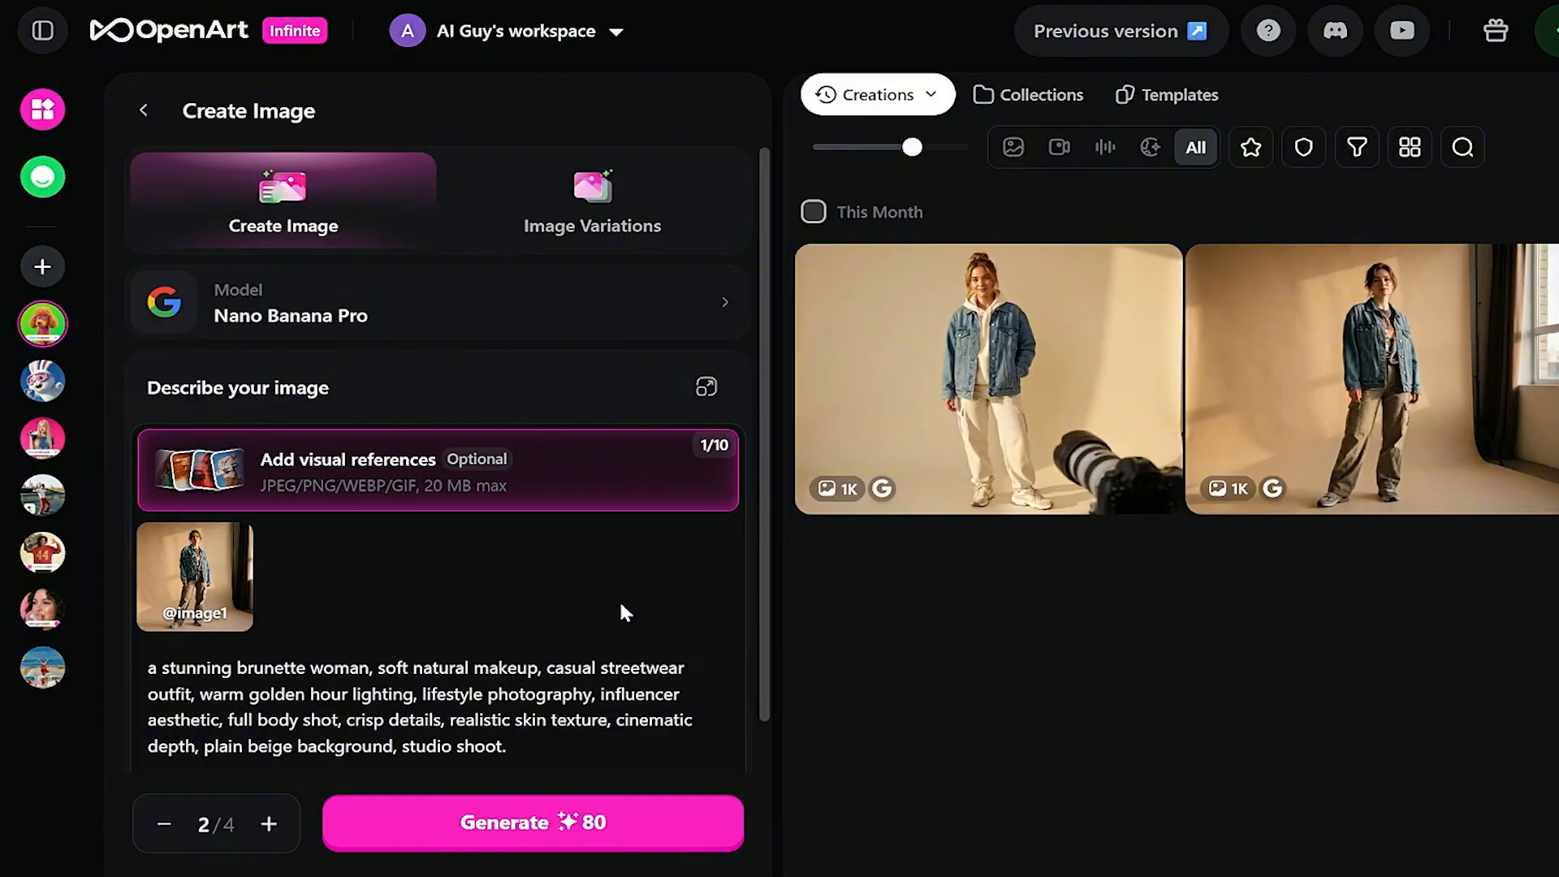
pyautogui.scroll(-3, 507, 410)
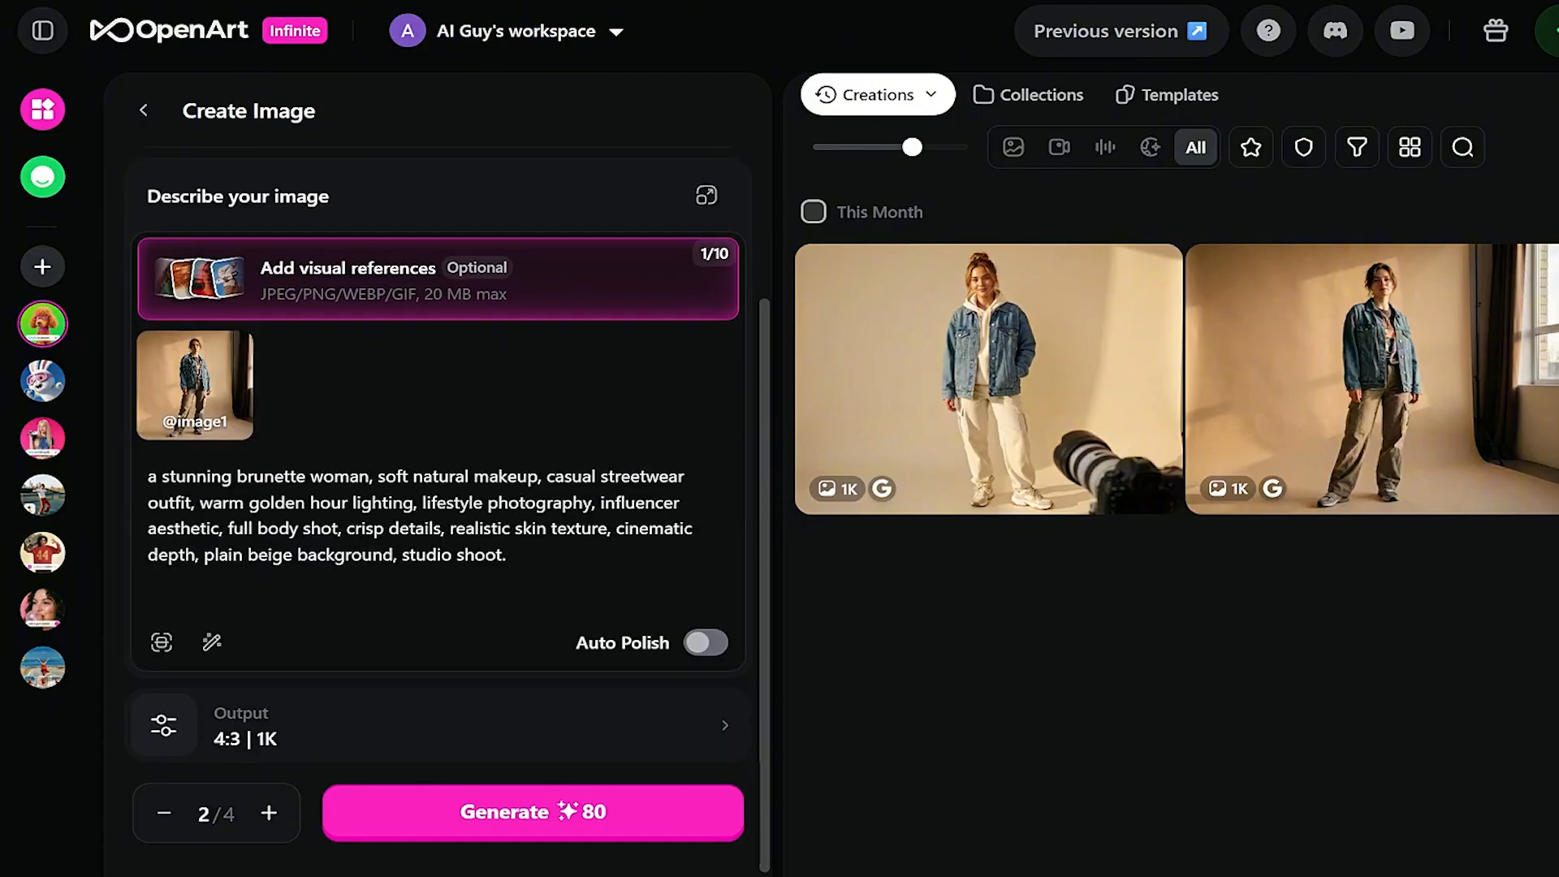
pyautogui.scroll(3, 438, 406)
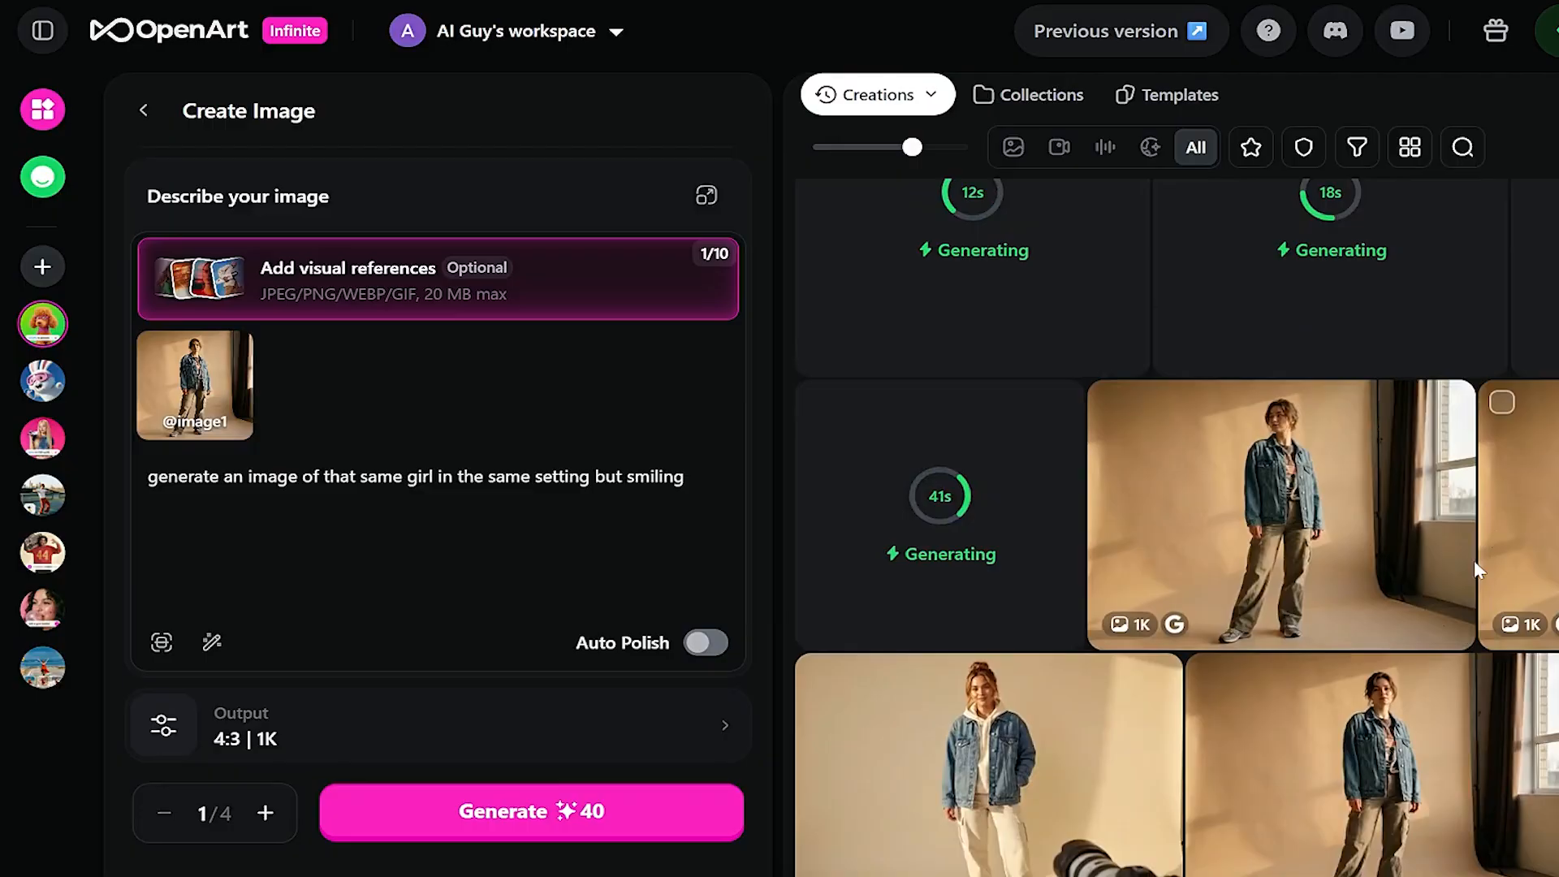
pyautogui.scroll(2, 1387, 515)
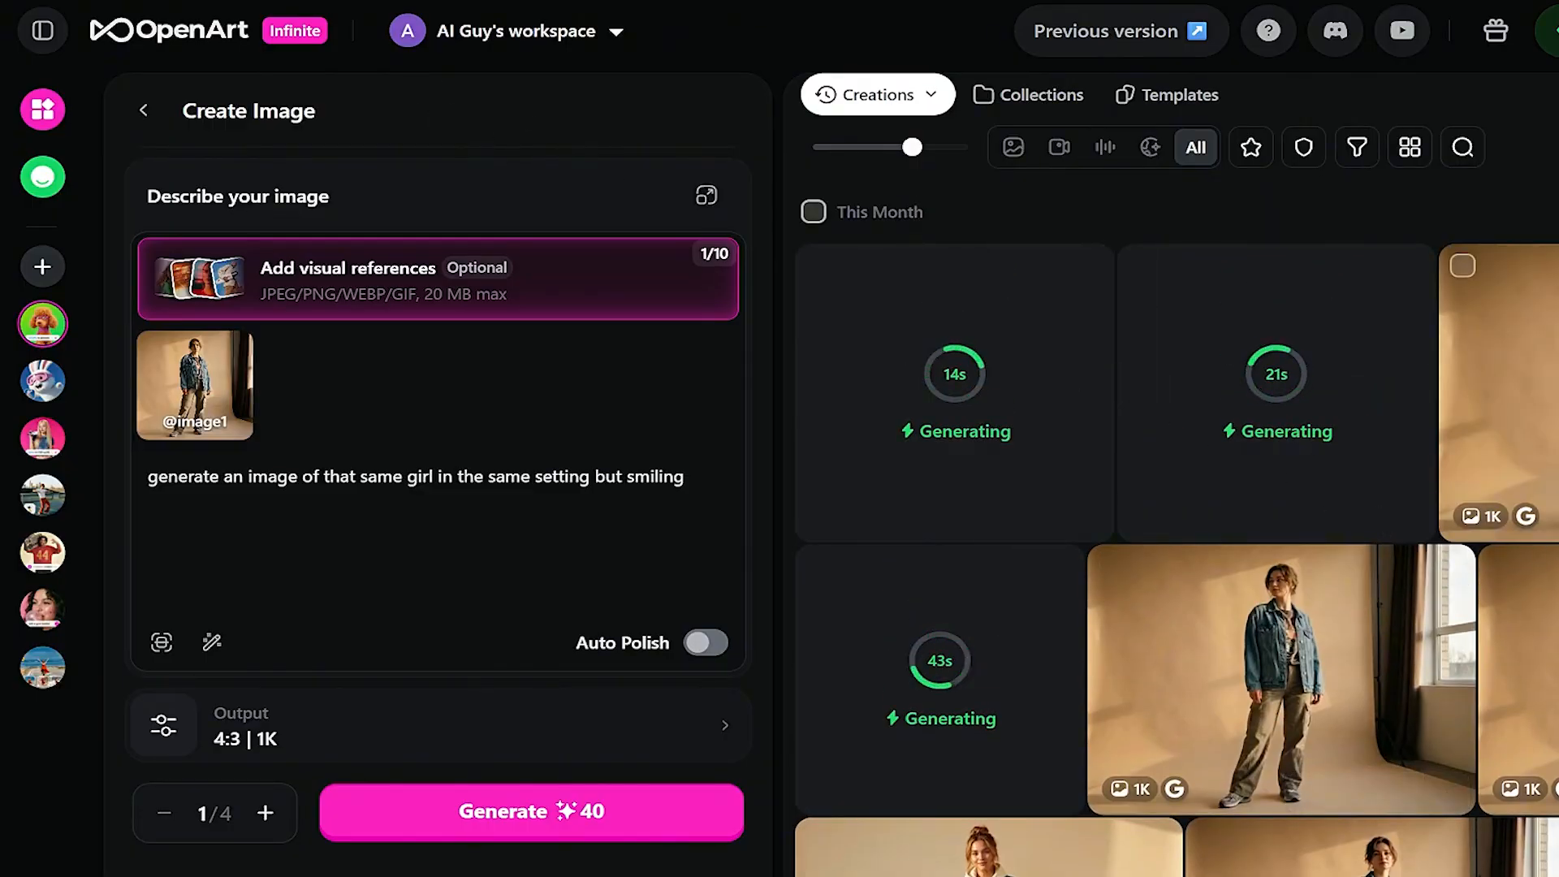
pyautogui.scroll(-2, 1296, 781)
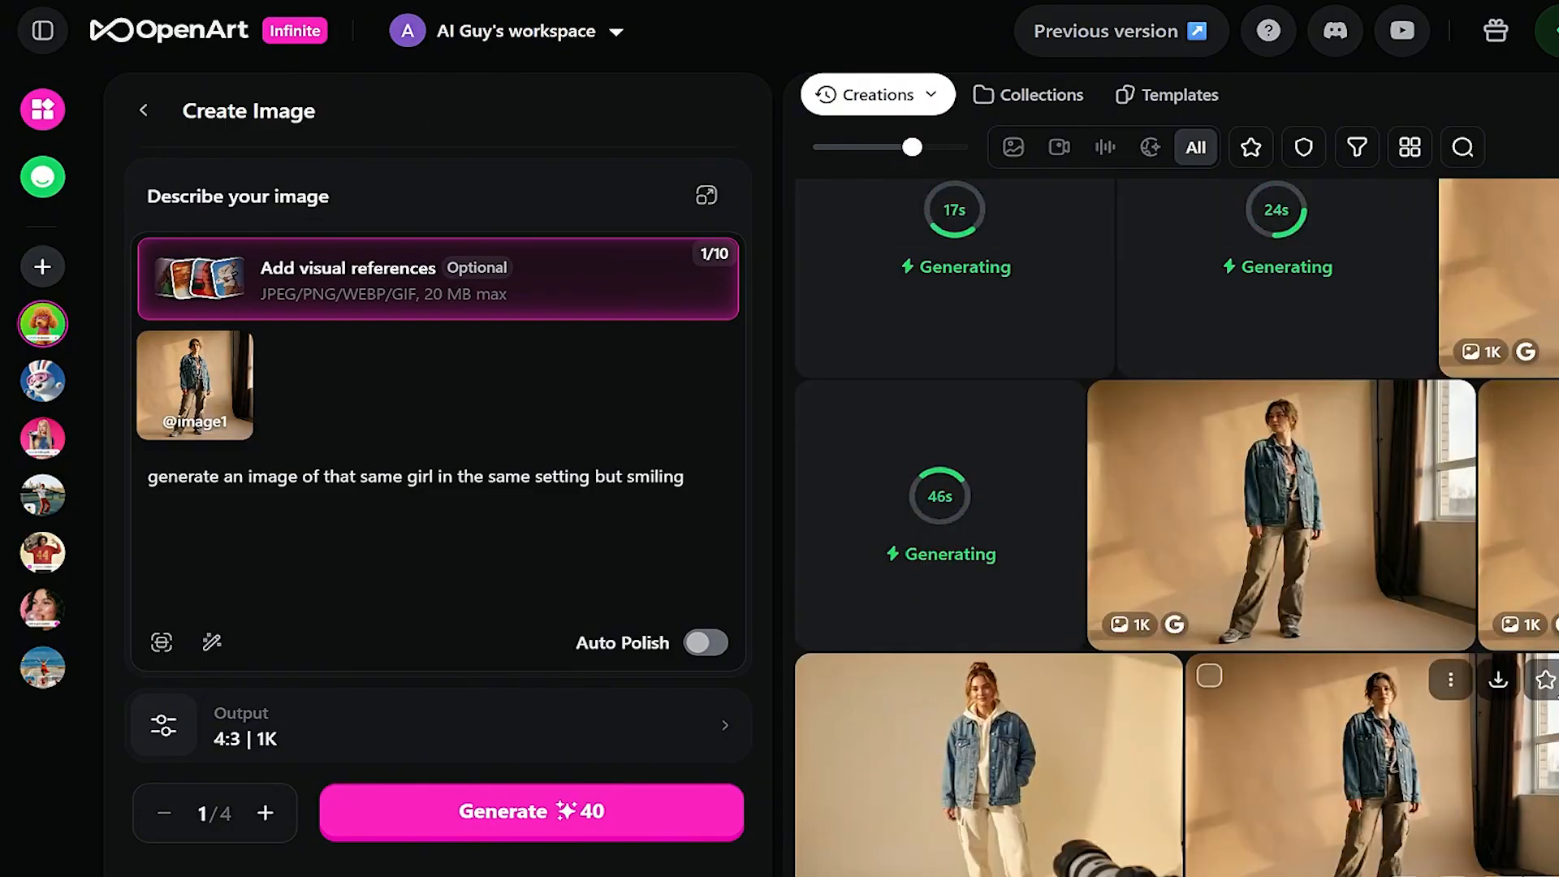
# - Browse the new images: standing backwards, looking up, smiling and hands raised
pyautogui.click(1296, 781)
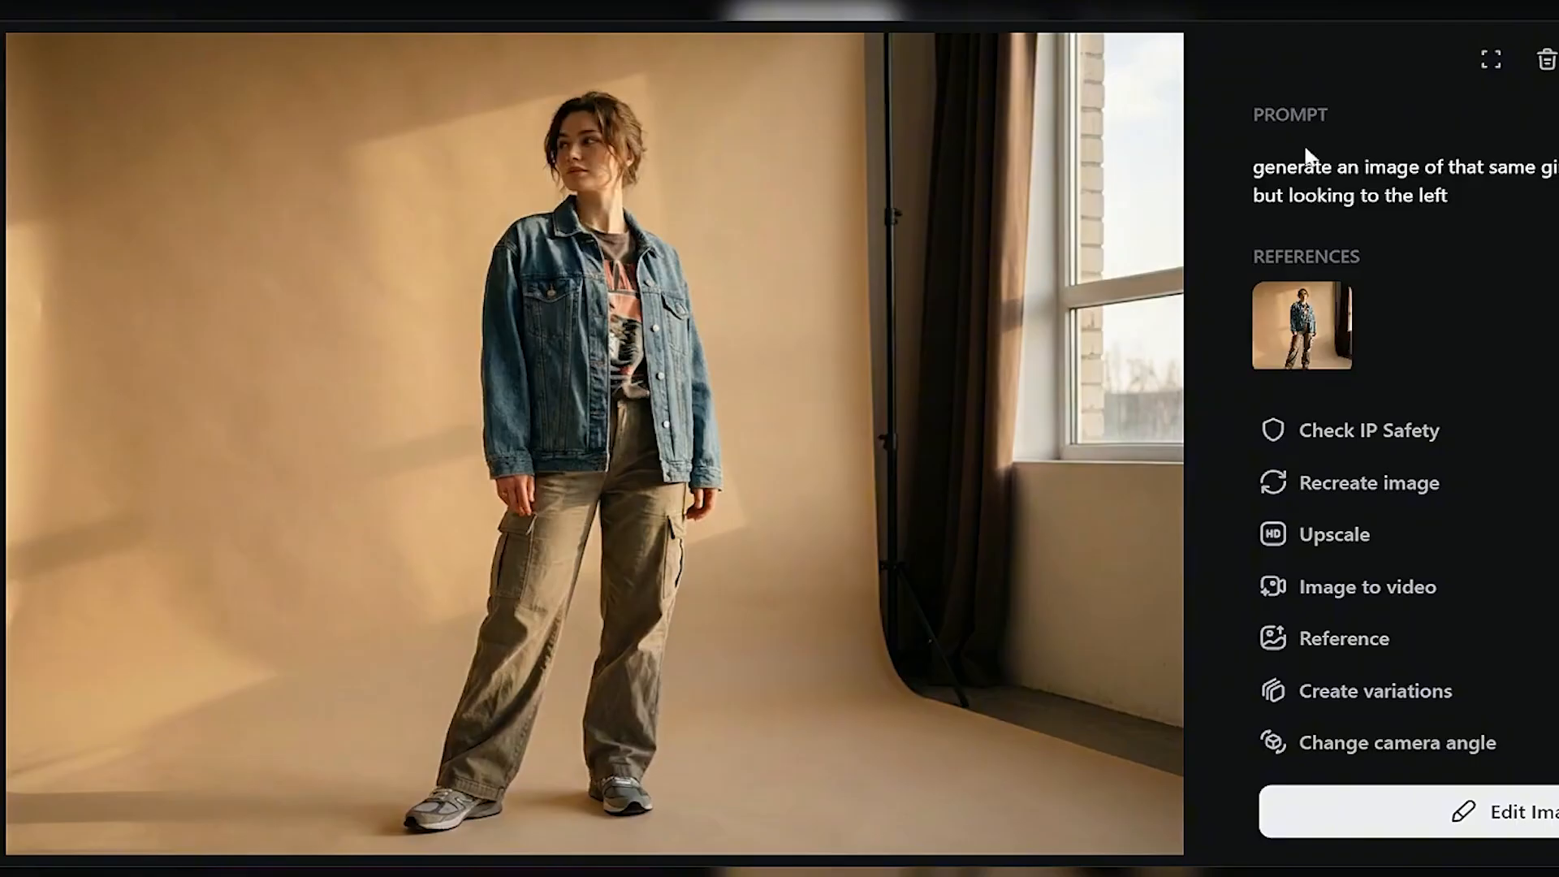
pyautogui.moveTo(1477, 168); pyautogui.dragTo(1462, 267)
pyautogui.press('Right')
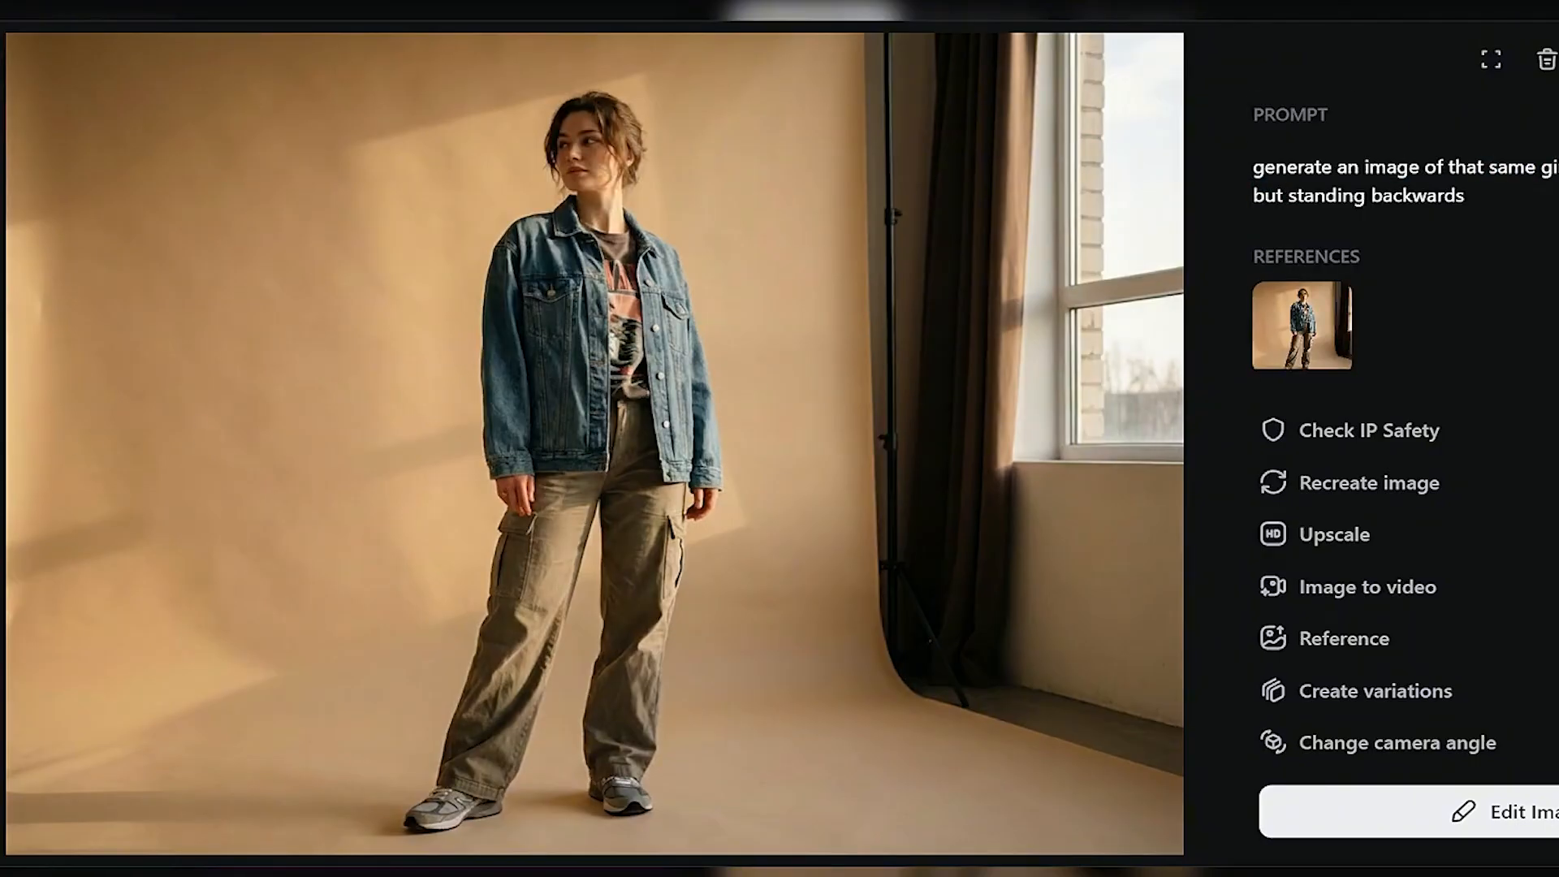
pyautogui.moveTo(1314, 195); pyautogui.dragTo(1514, 218)
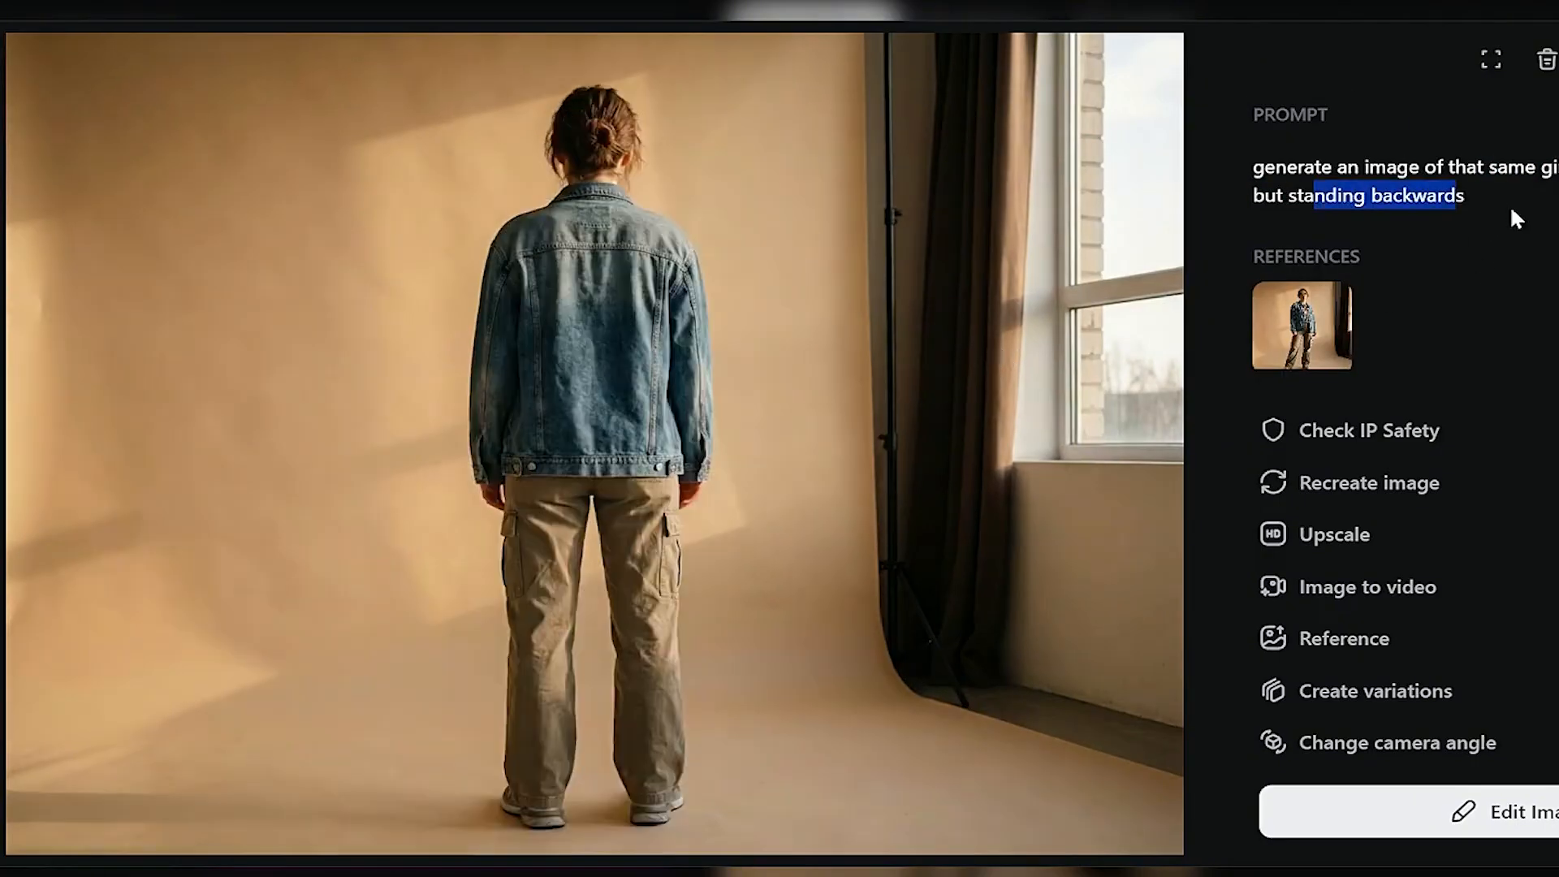
pyautogui.press('Right')
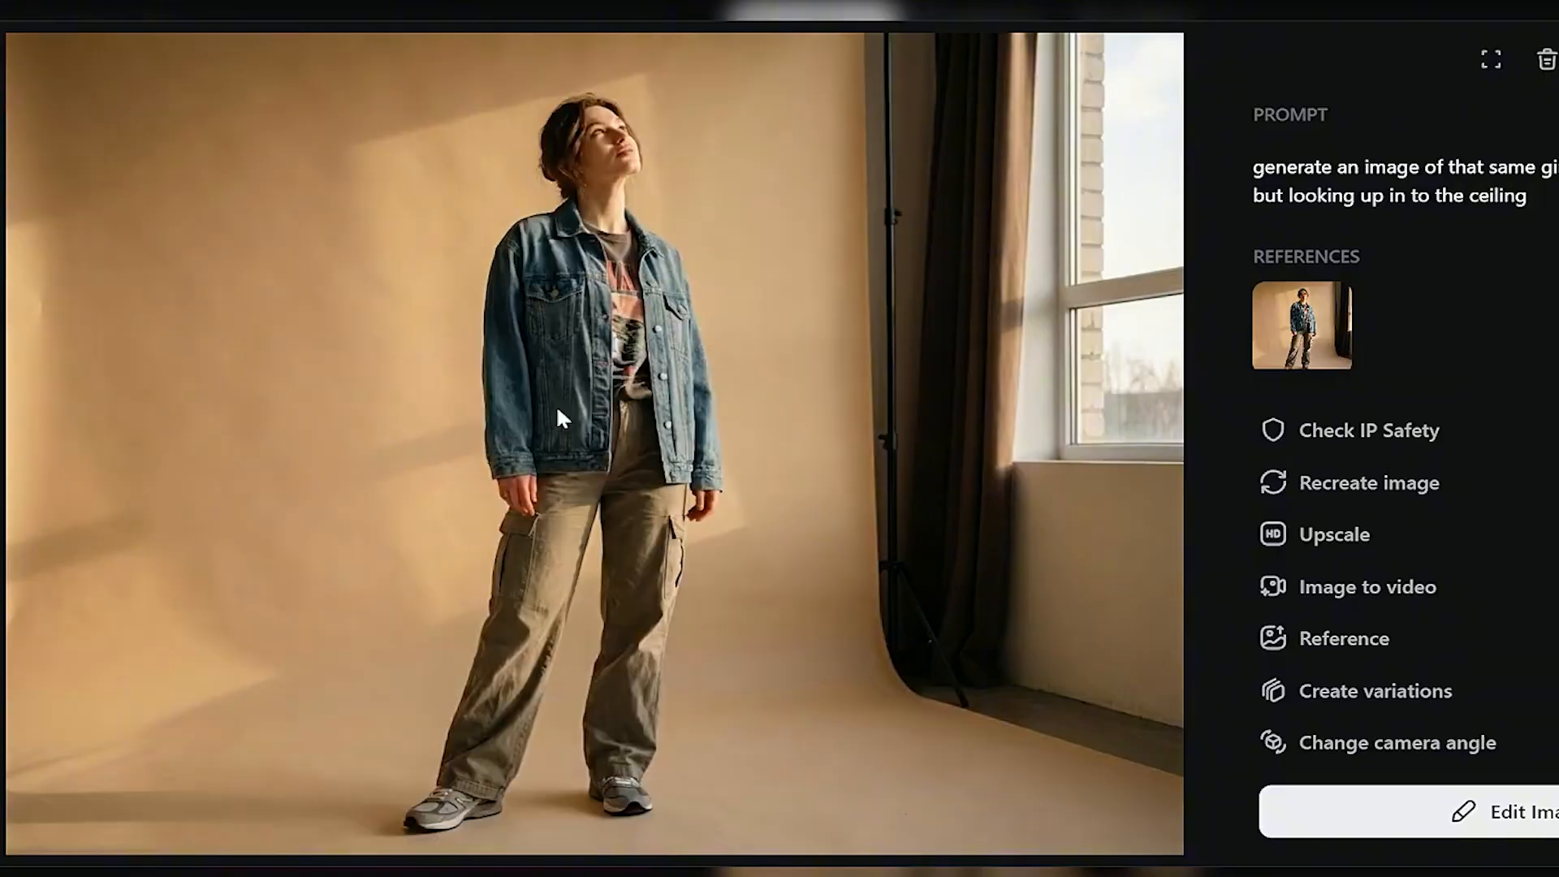
pyautogui.press('Right')
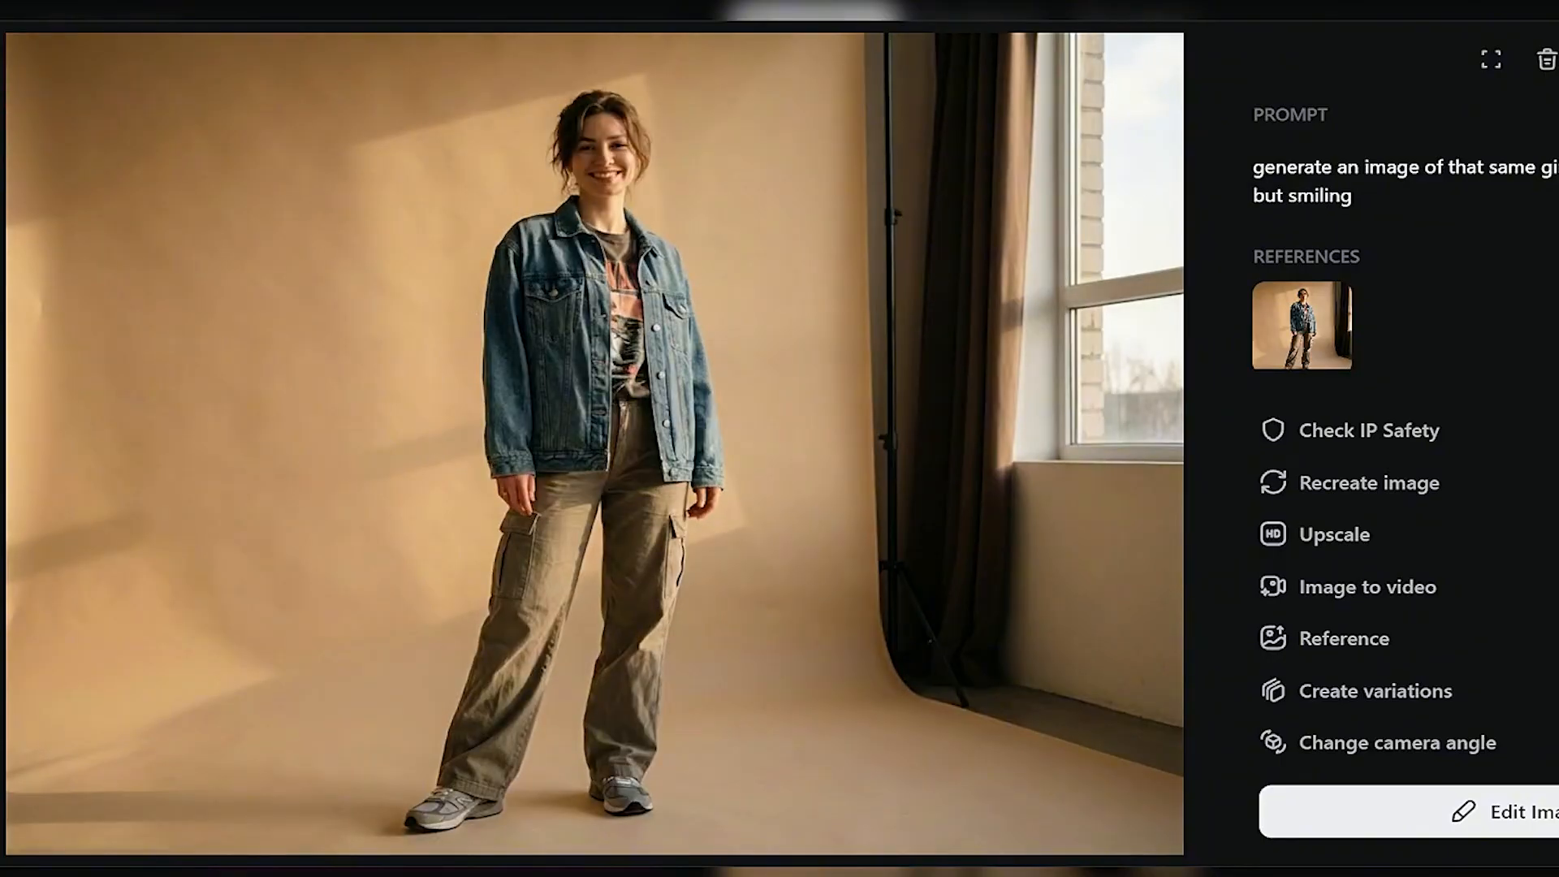
pyautogui.press('Right')
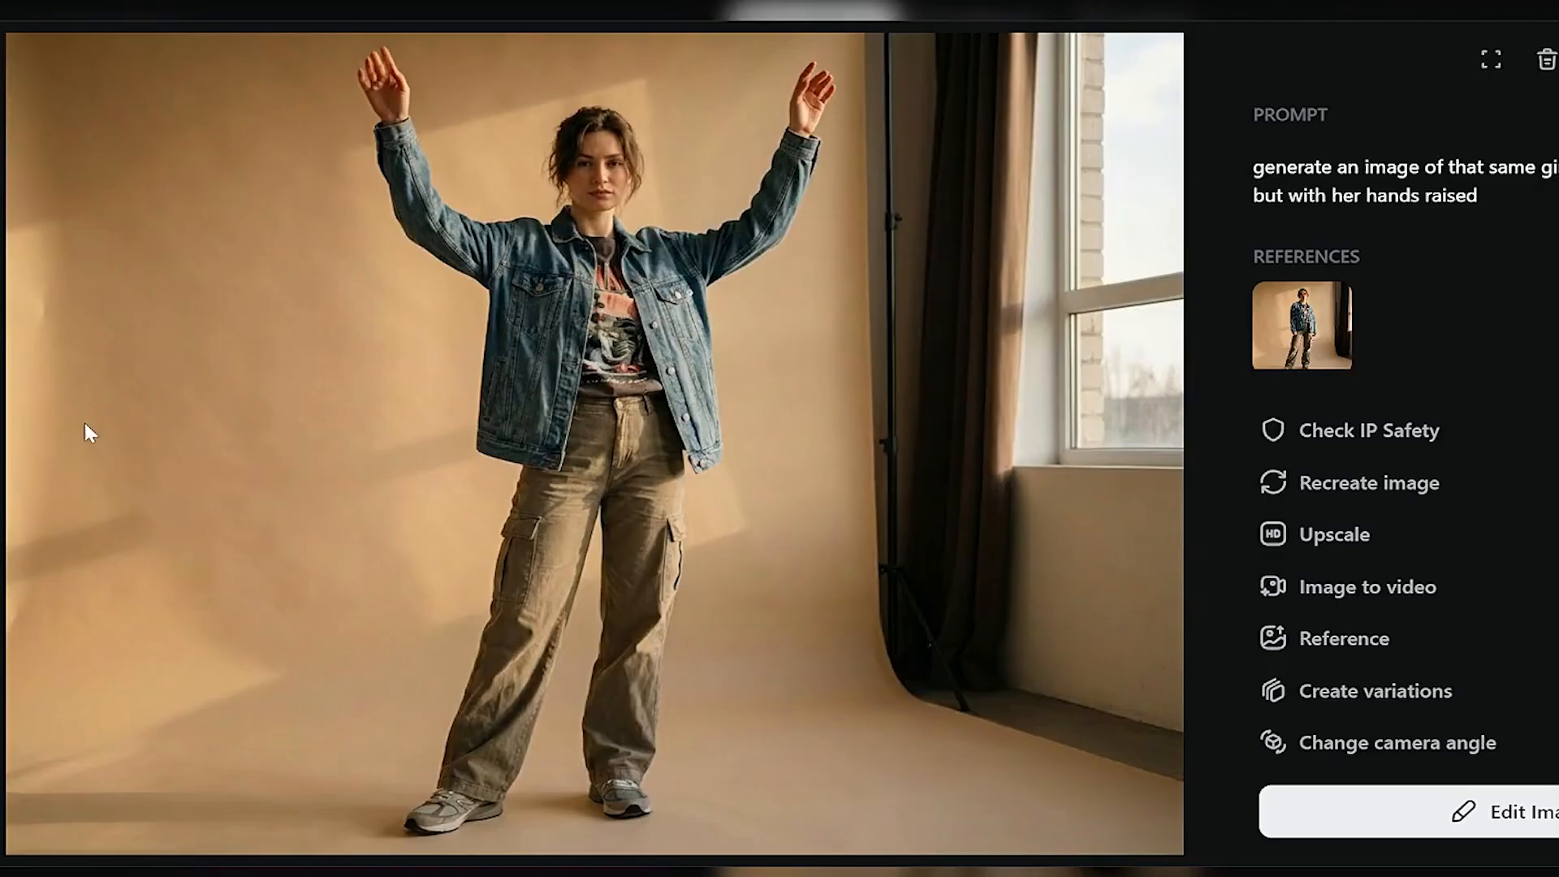
pyautogui.press('Left')
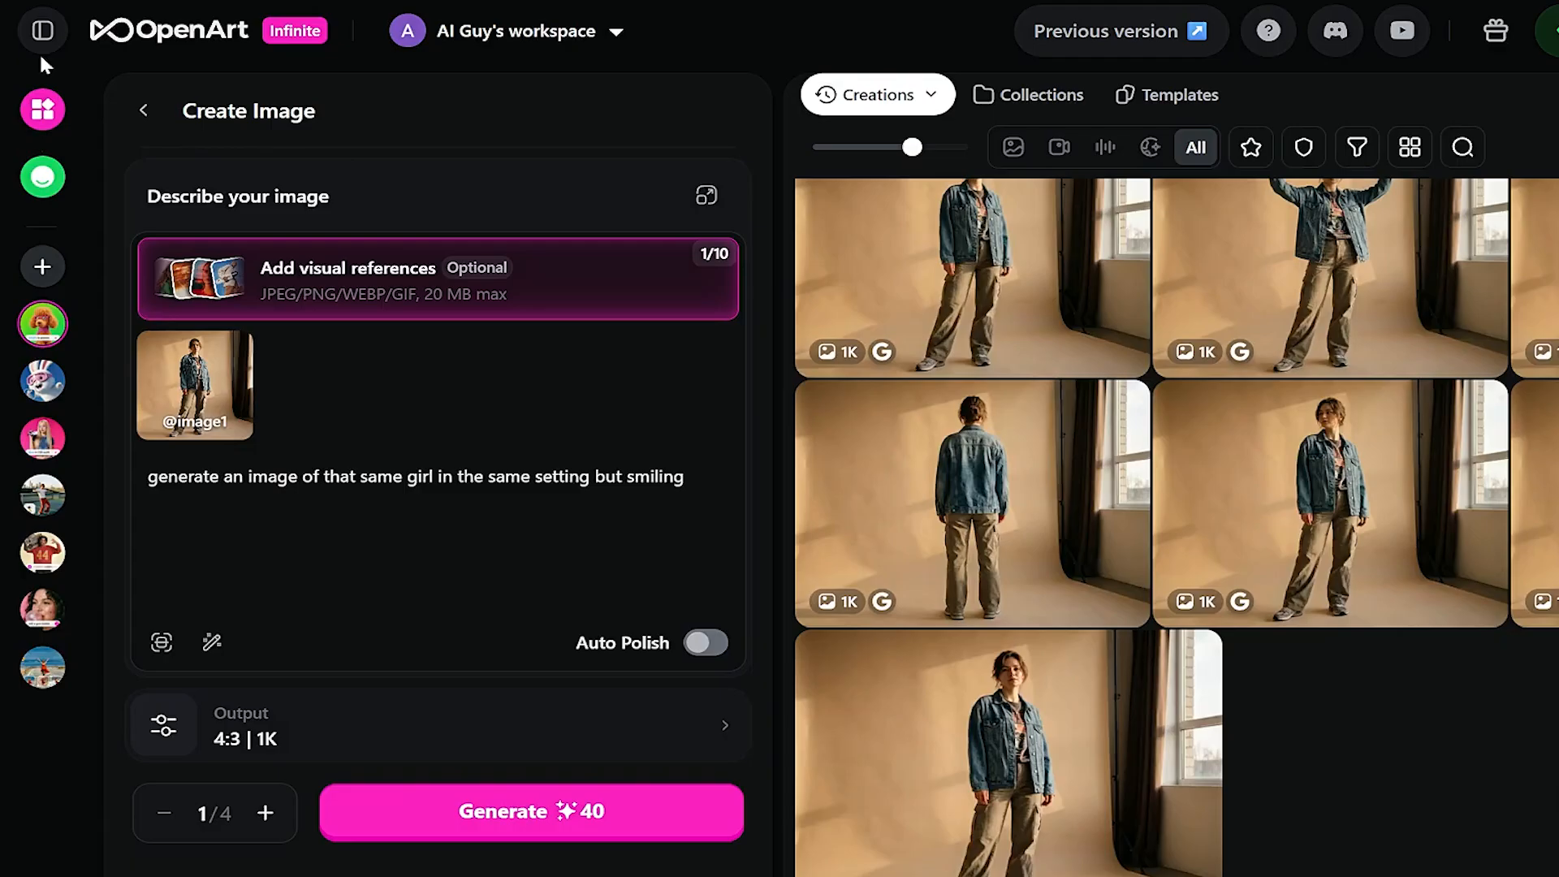
# - Return to the image creation page and collapse the tool sidebar
pyautogui.click(43, 39)
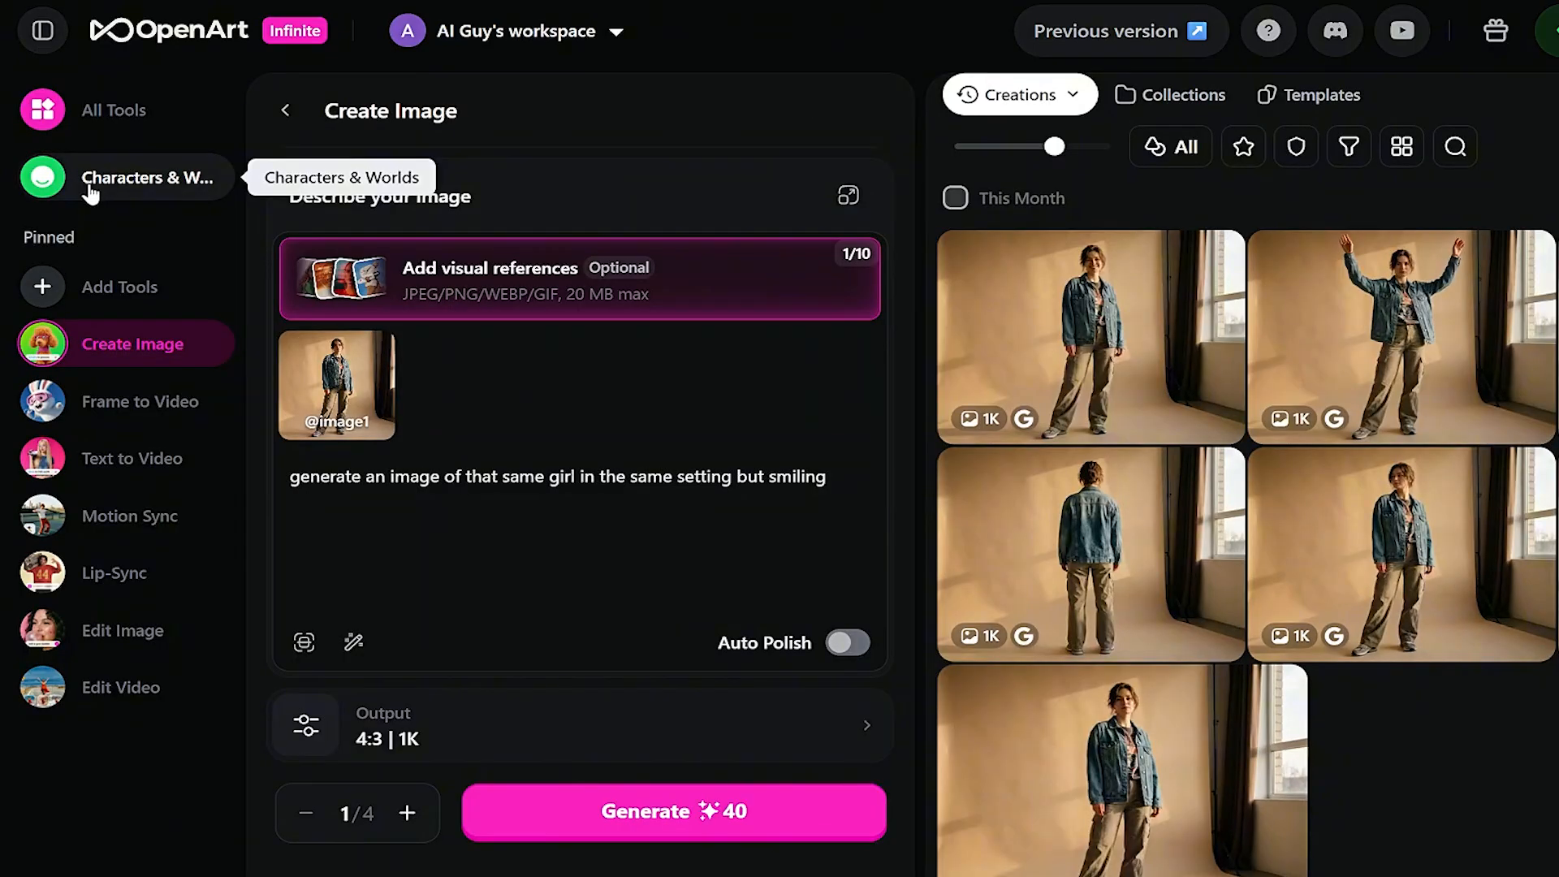
pyautogui.click(45, 31)
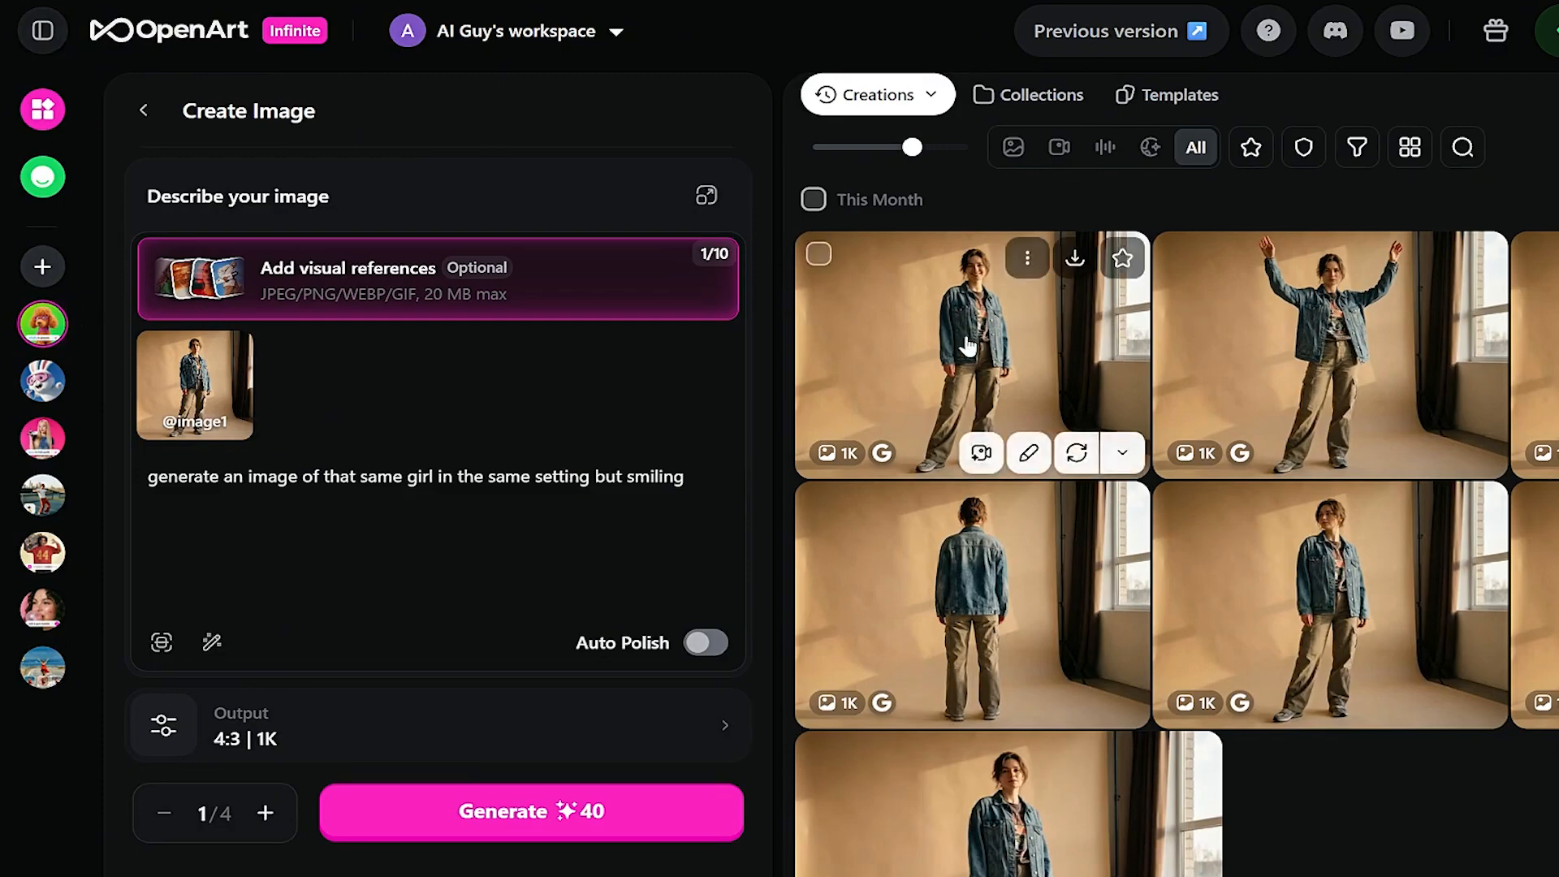
pyautogui.scroll(-1, 1332, 652)
pyautogui.scroll(1, 1332, 653)
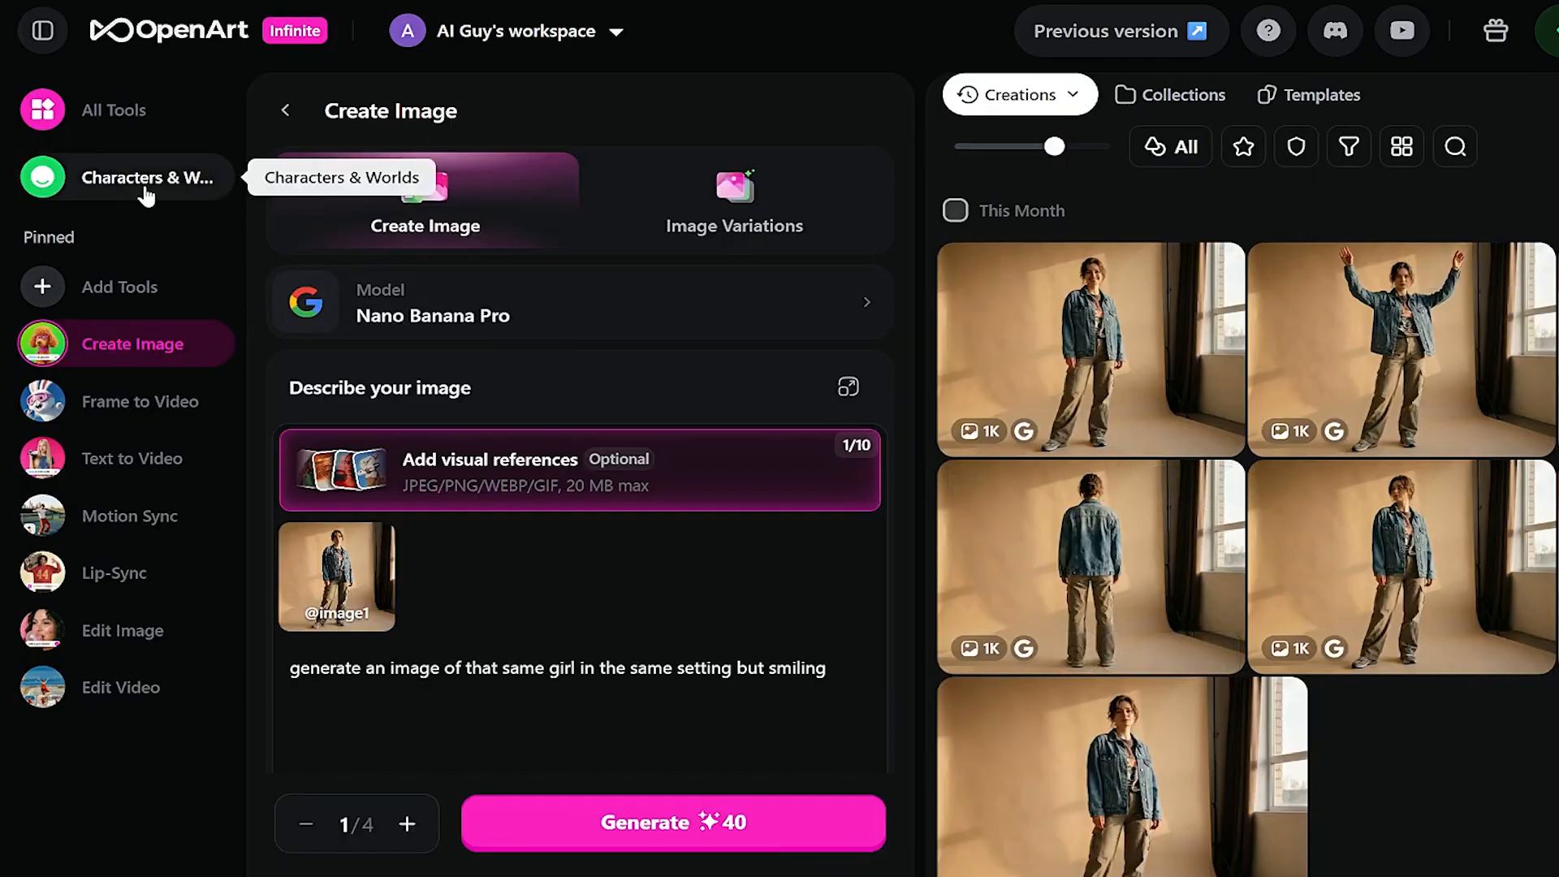
# - Go to the Characters & Worlds page and scroll through it
pyautogui.click(93, 178)
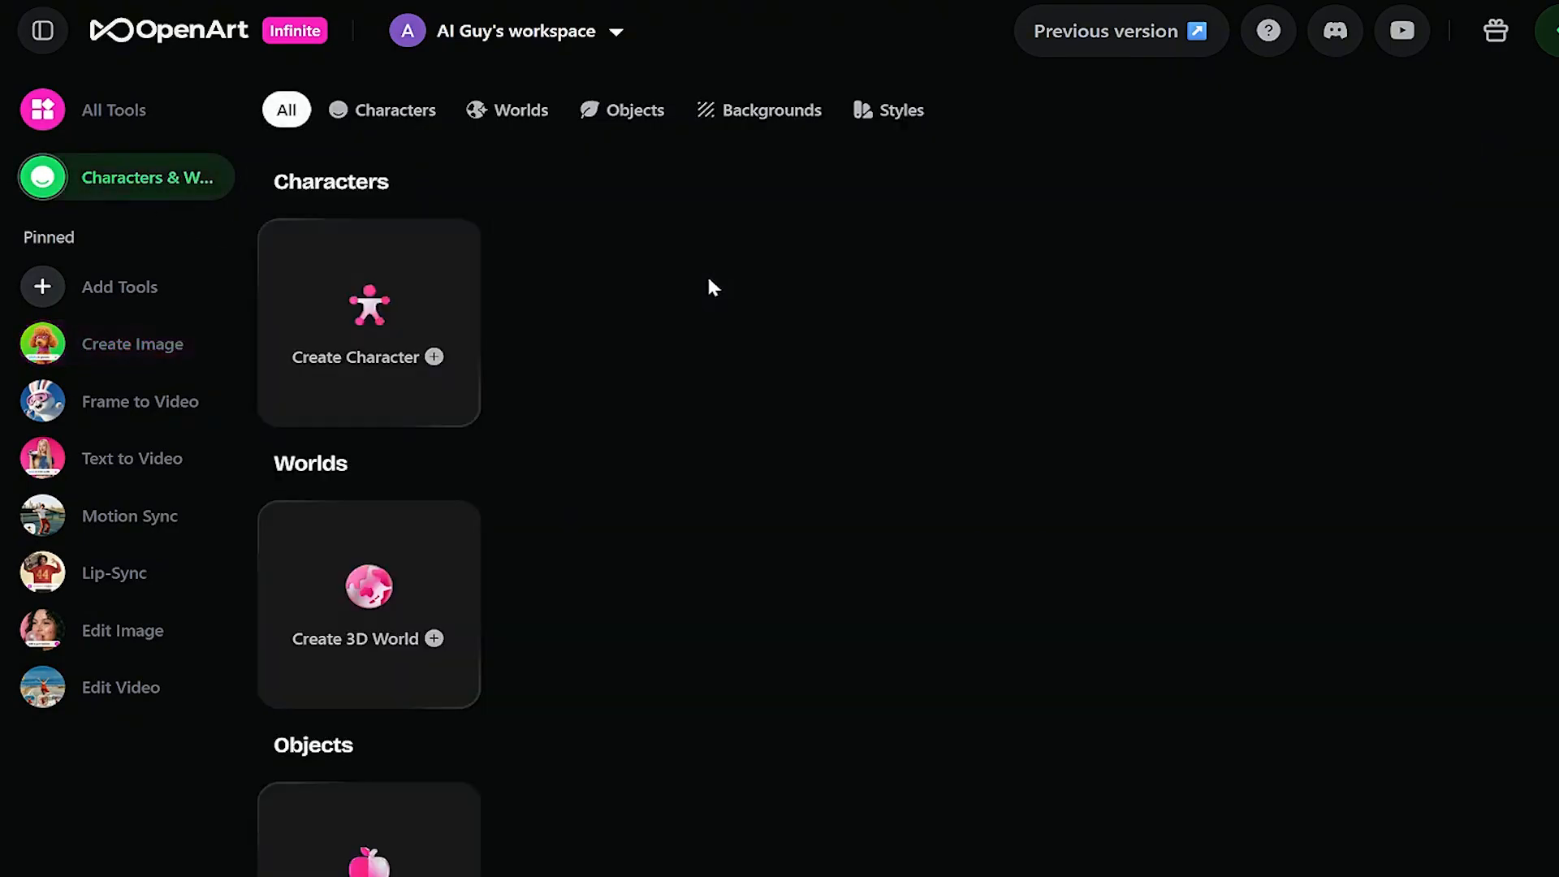
pyautogui.scroll(-7, 518, 293)
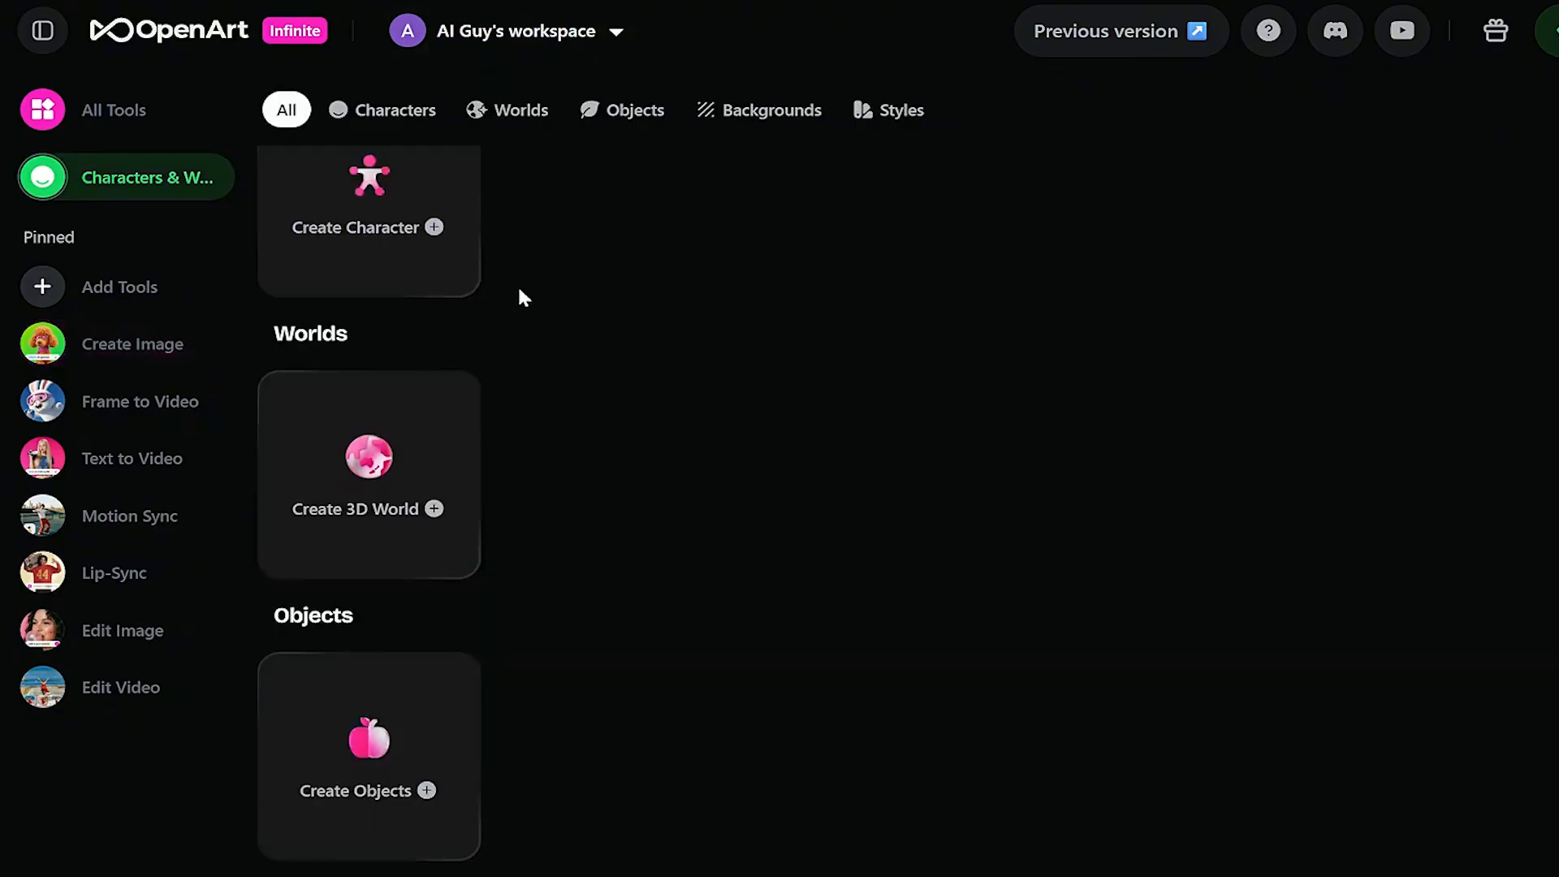
pyautogui.scroll(7, 560, 373)
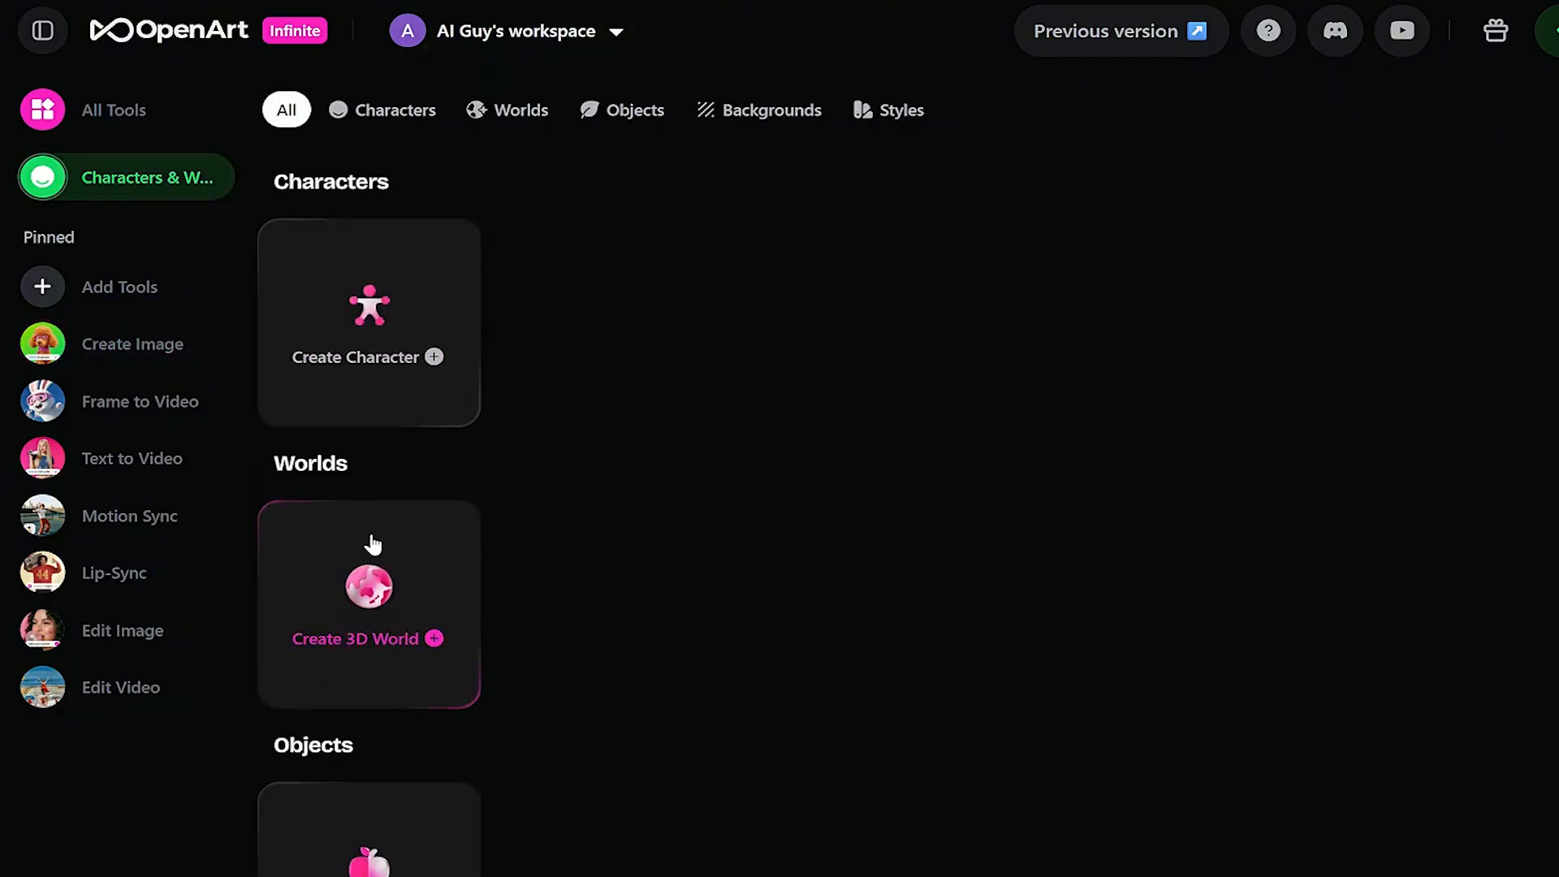
pyautogui.scroll(-6, 557, 609)
pyautogui.scroll(6, 567, 605)
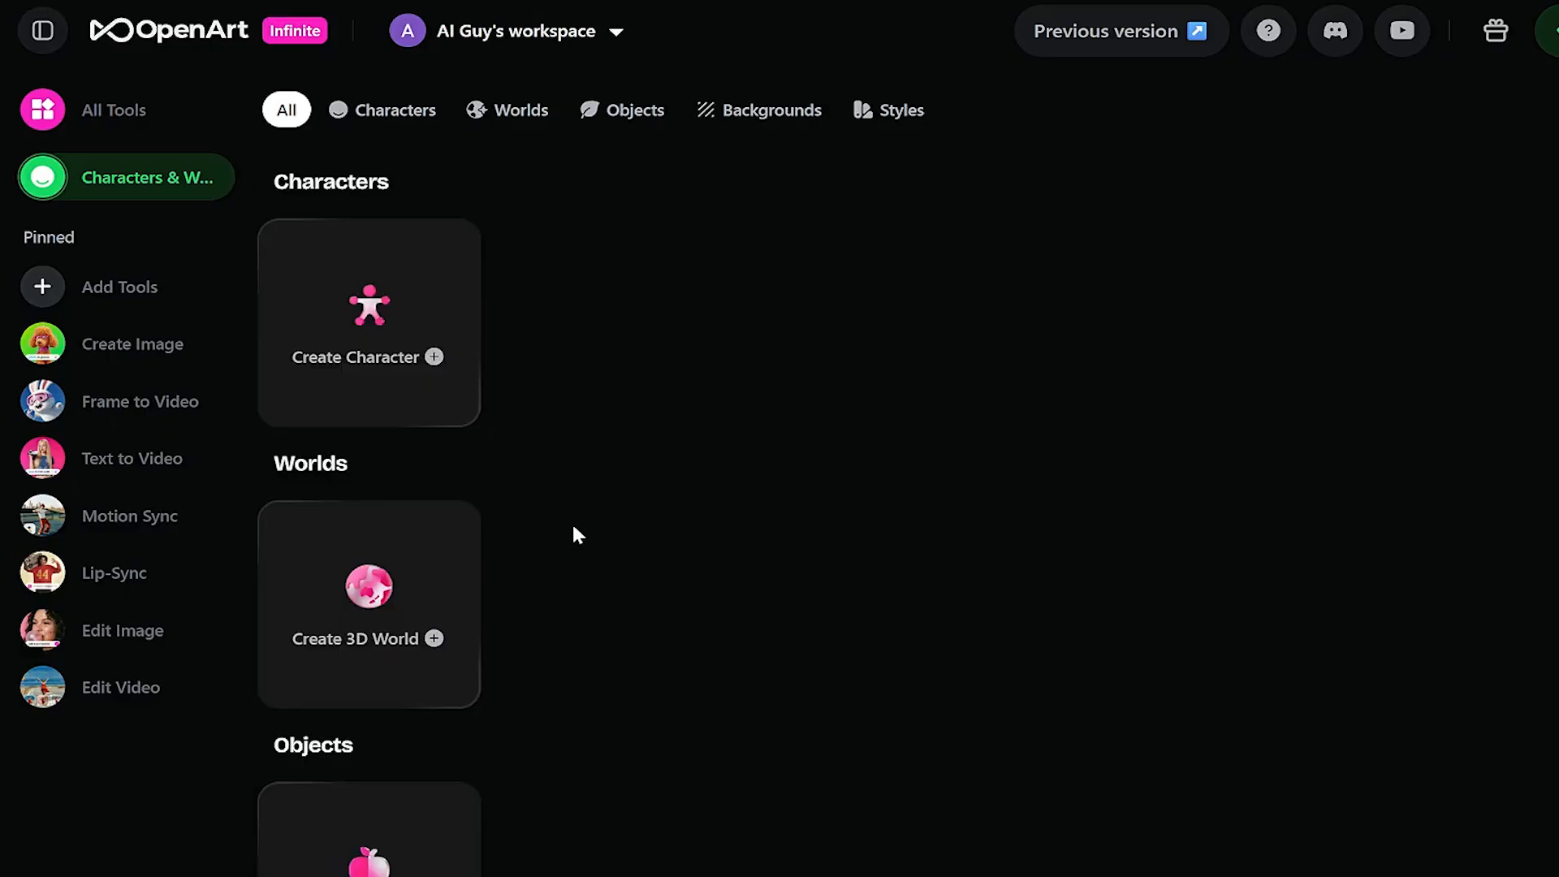
# - Build a new character step by step with a Casual vibe, gender, Caucasian look and age range
pyautogui.click(425, 305)
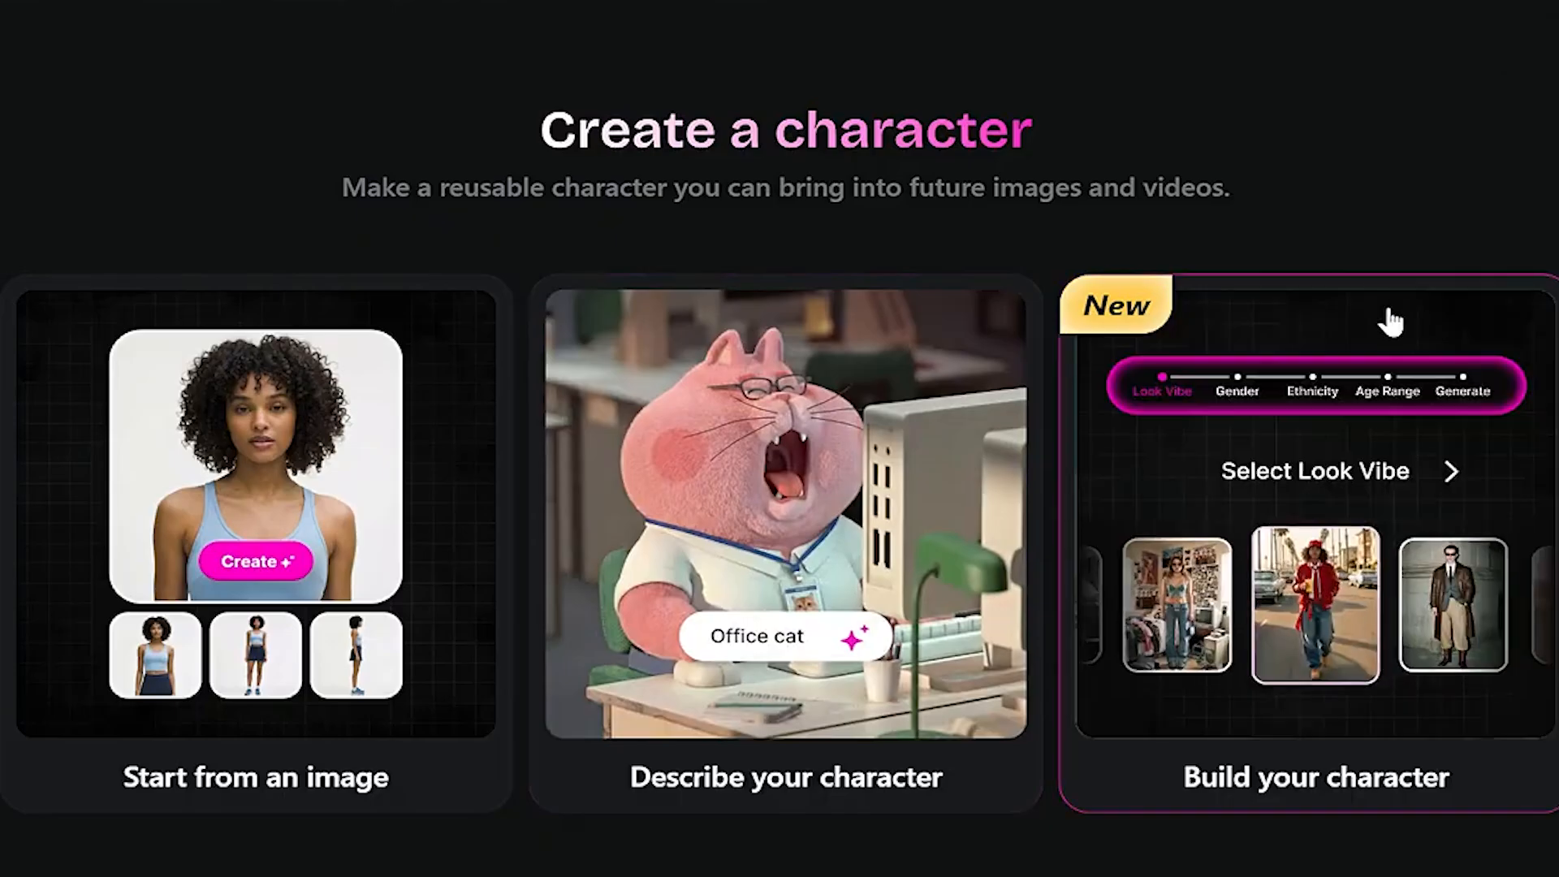
pyautogui.click(1313, 579)
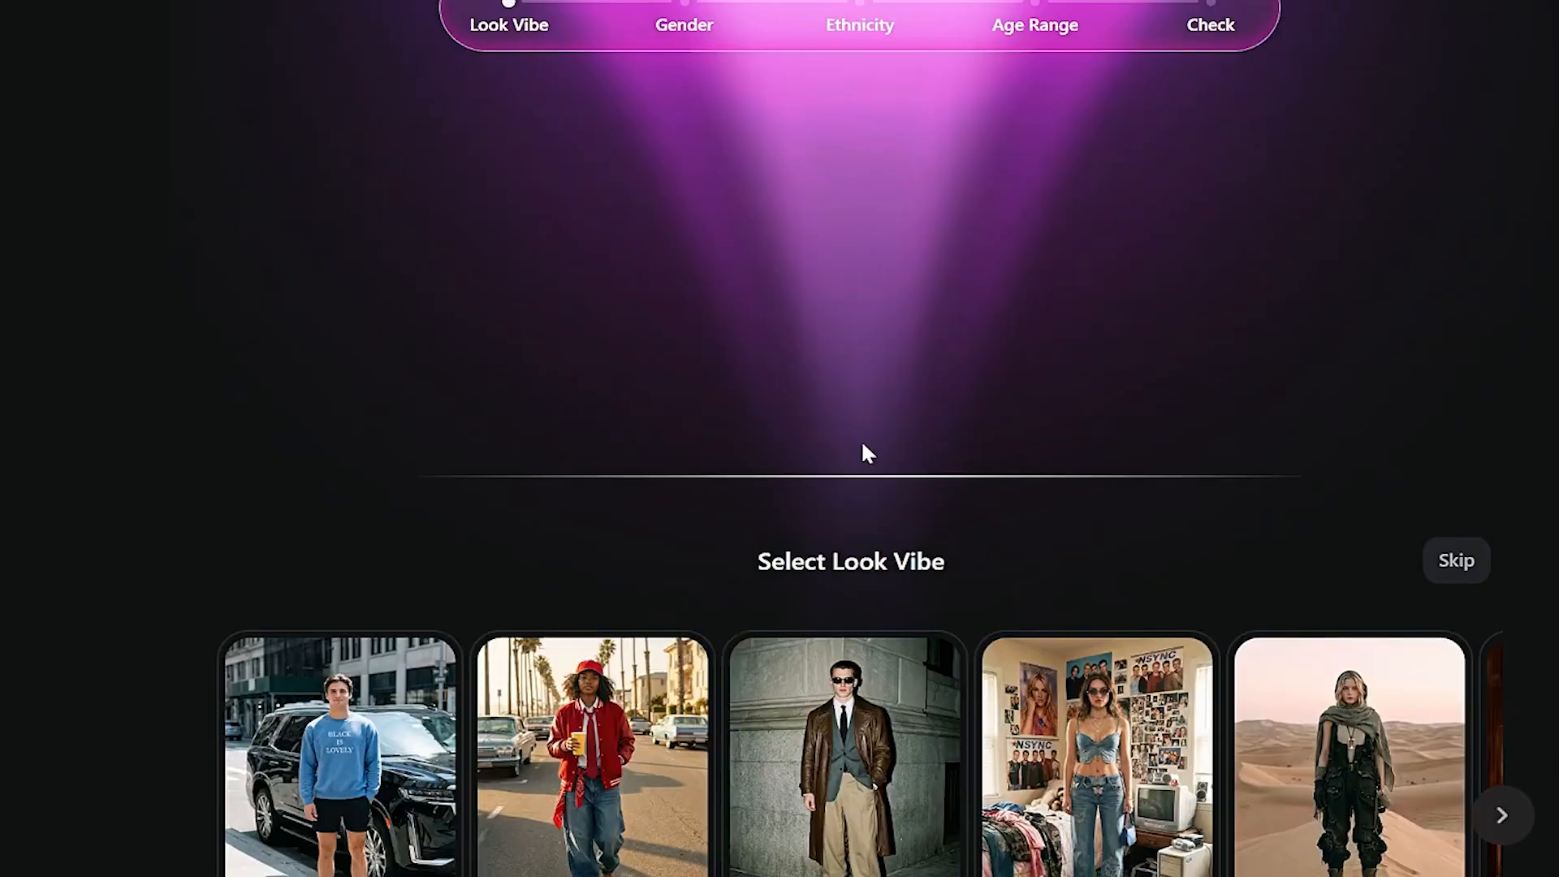
pyautogui.click(357, 756)
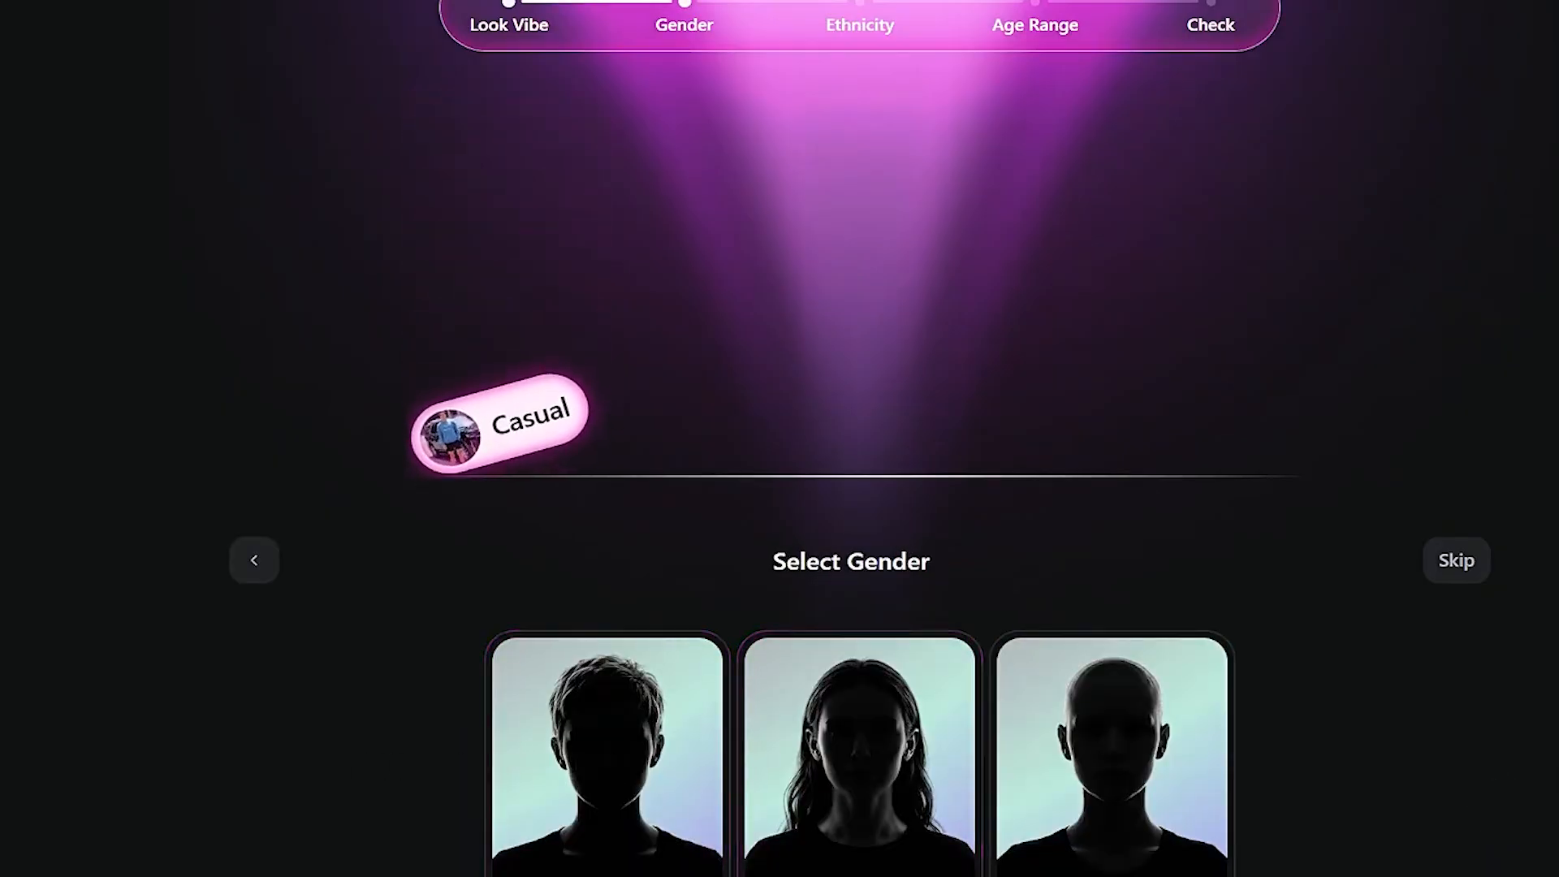
pyautogui.click(642, 835)
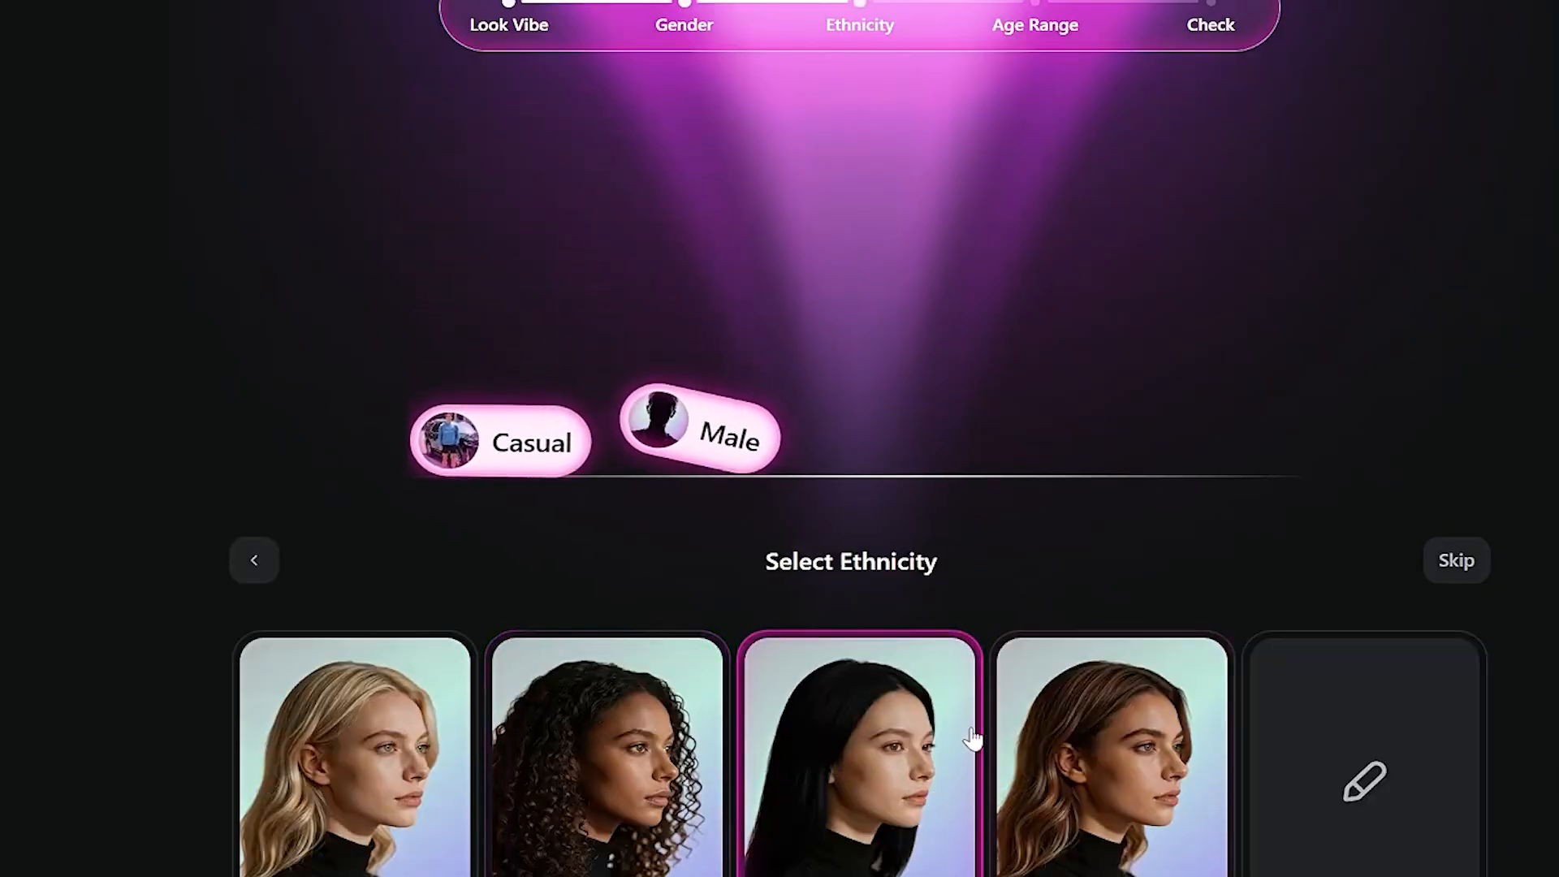
pyautogui.click(400, 820)
pyautogui.click(934, 780)
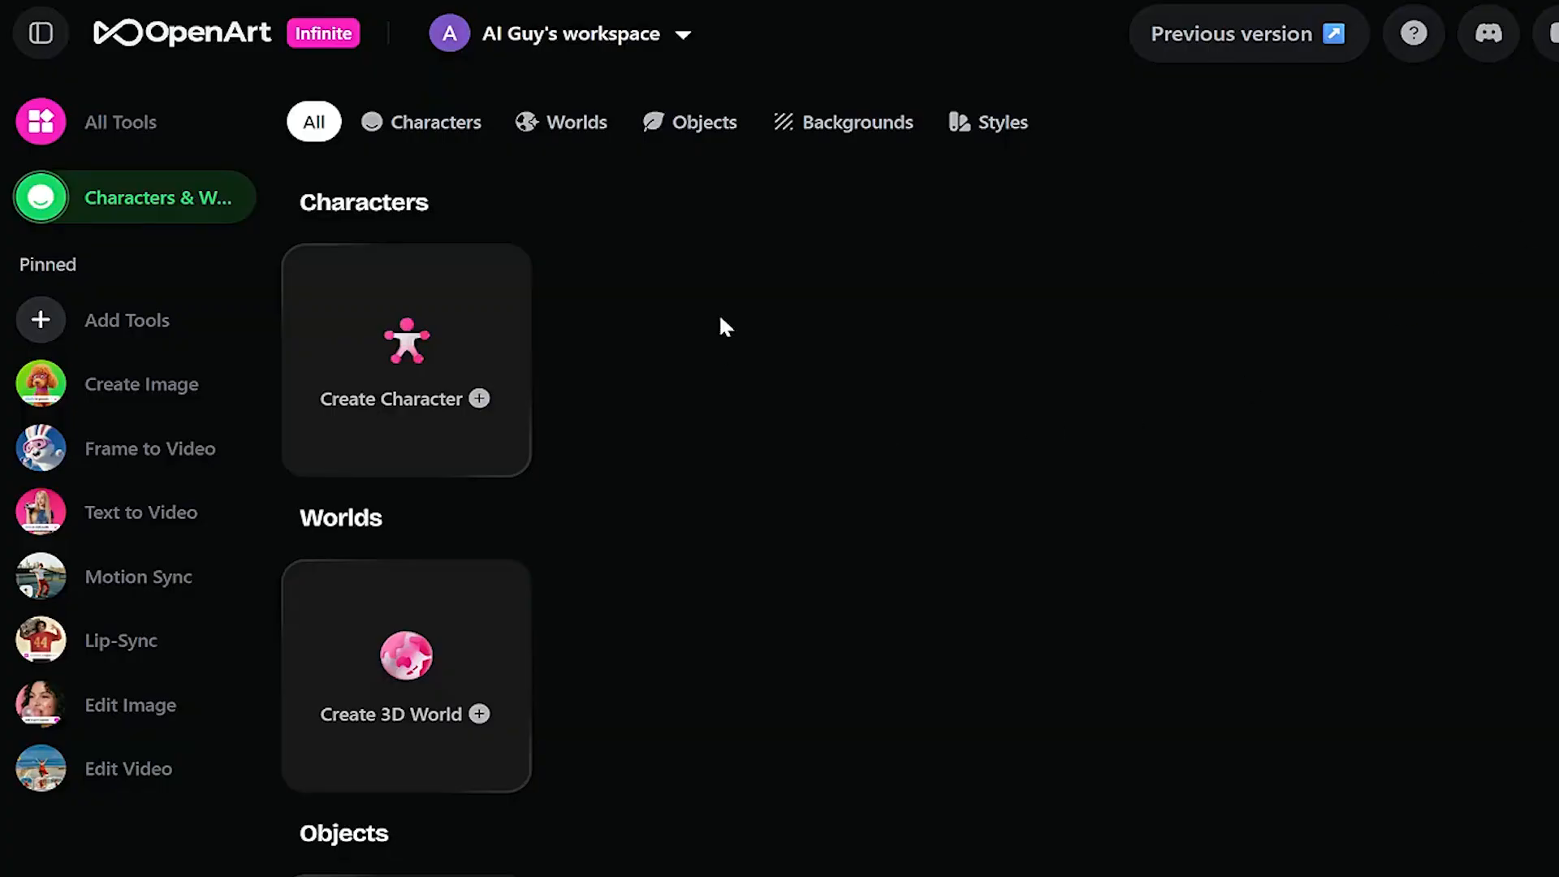
# - Create a character named 'Hanna' from the standing studio photo in History
pyautogui.click(431, 370)
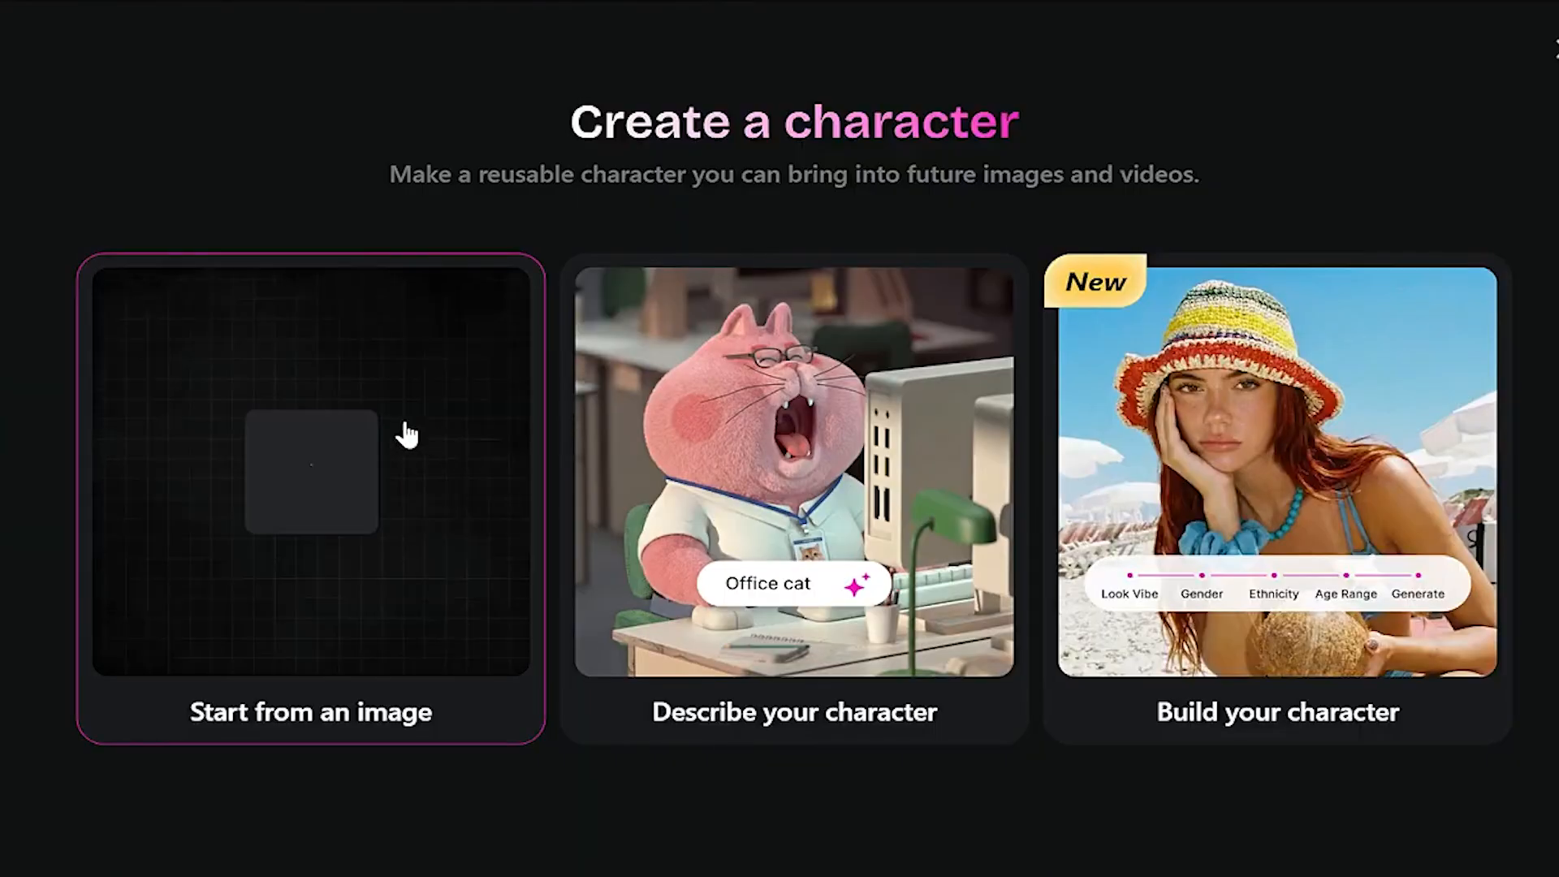
pyautogui.click(380, 393)
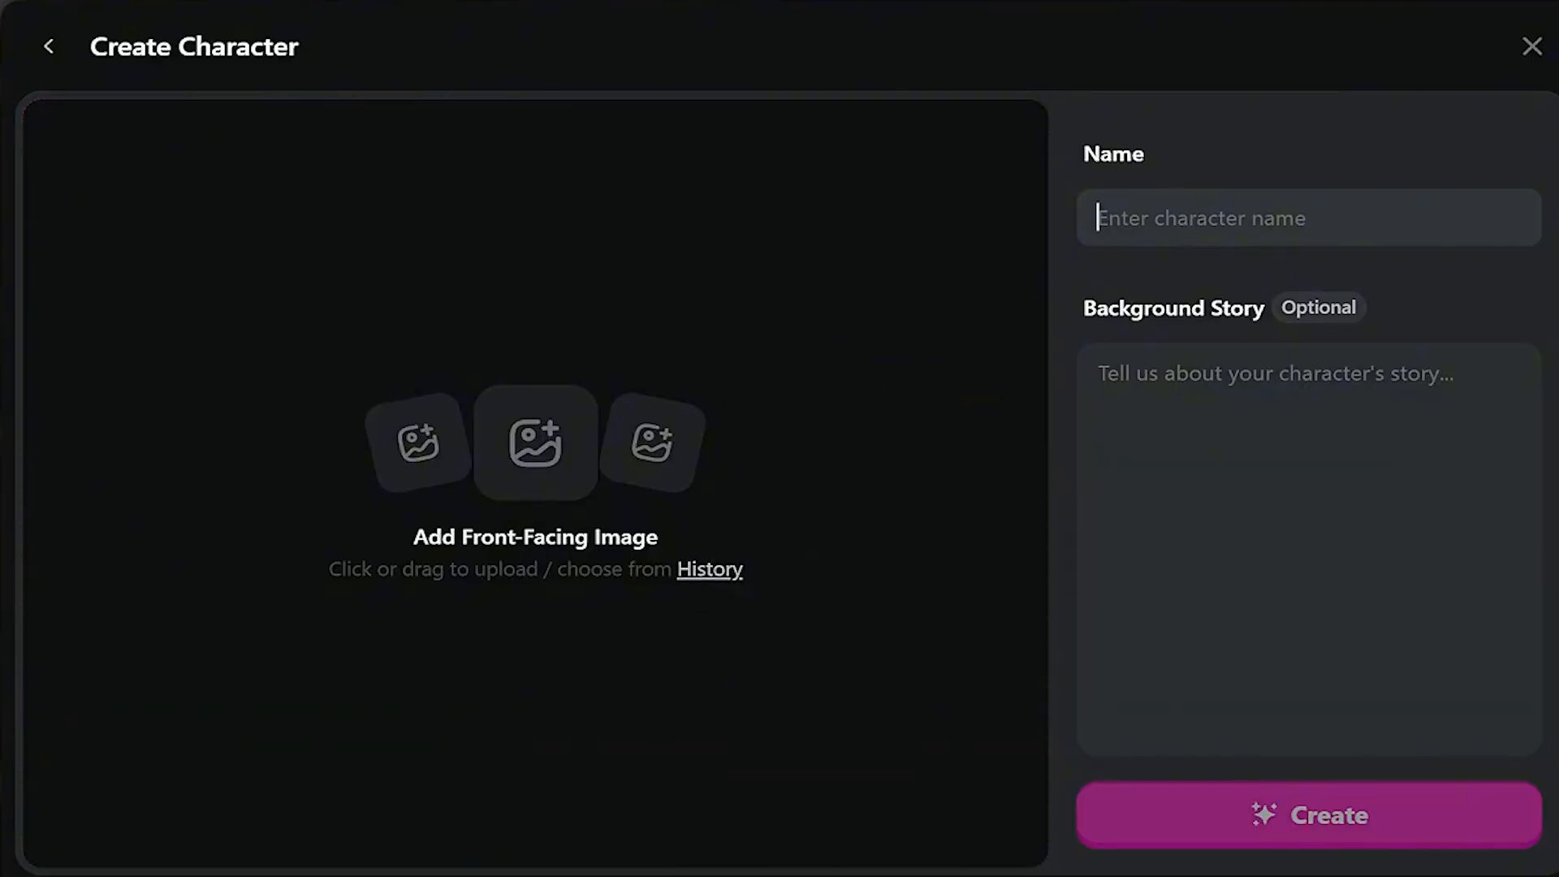
pyautogui.write('T')
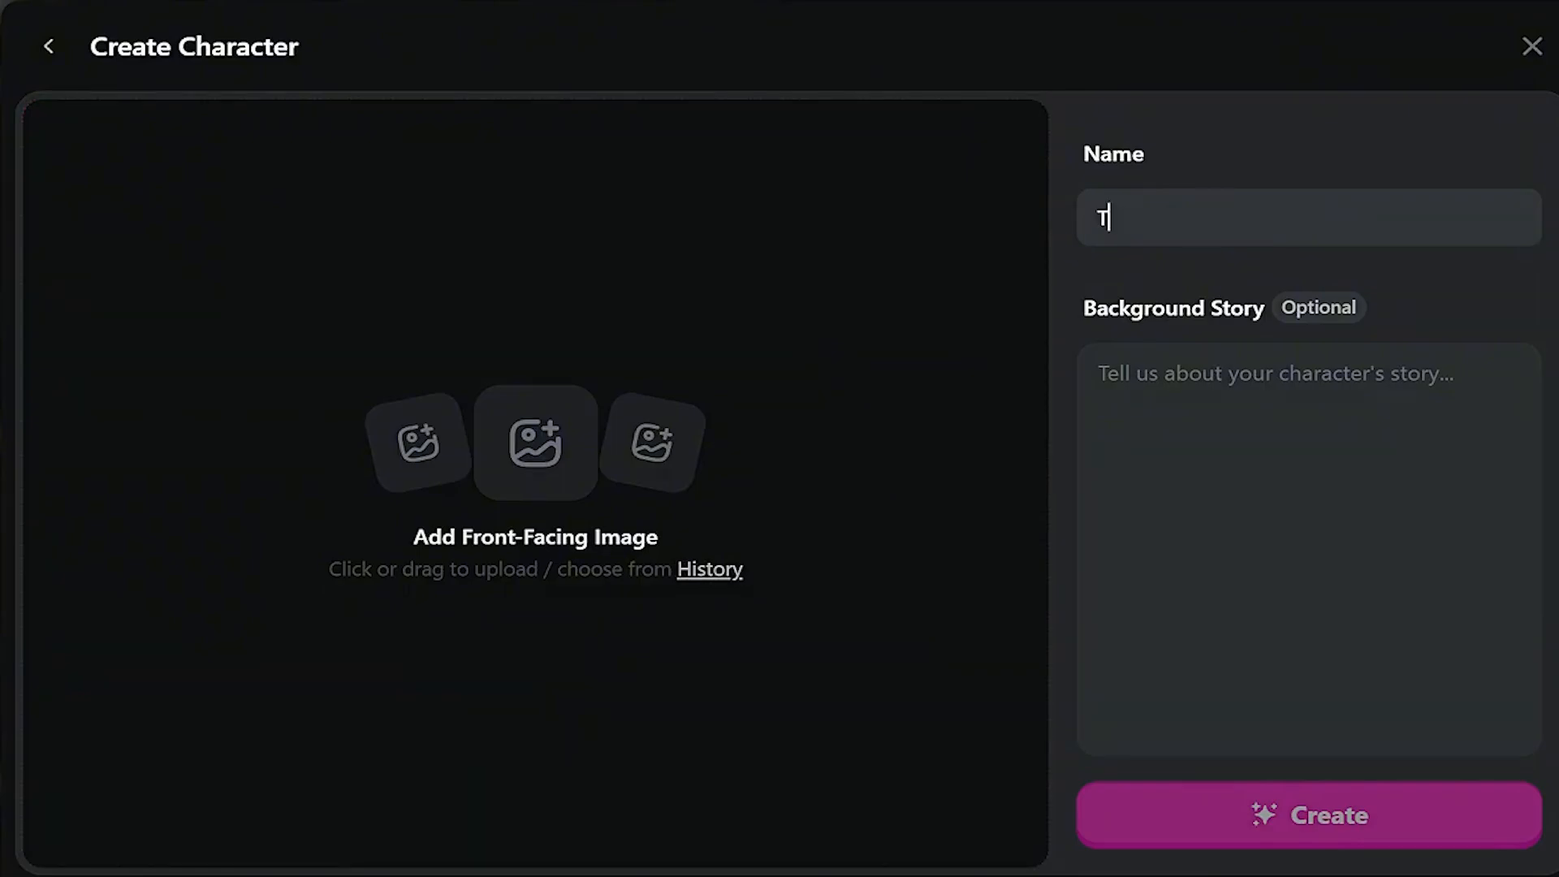
pyautogui.press('BackSpace')
pyautogui.write('Hanna')
pyautogui.click(703, 570)
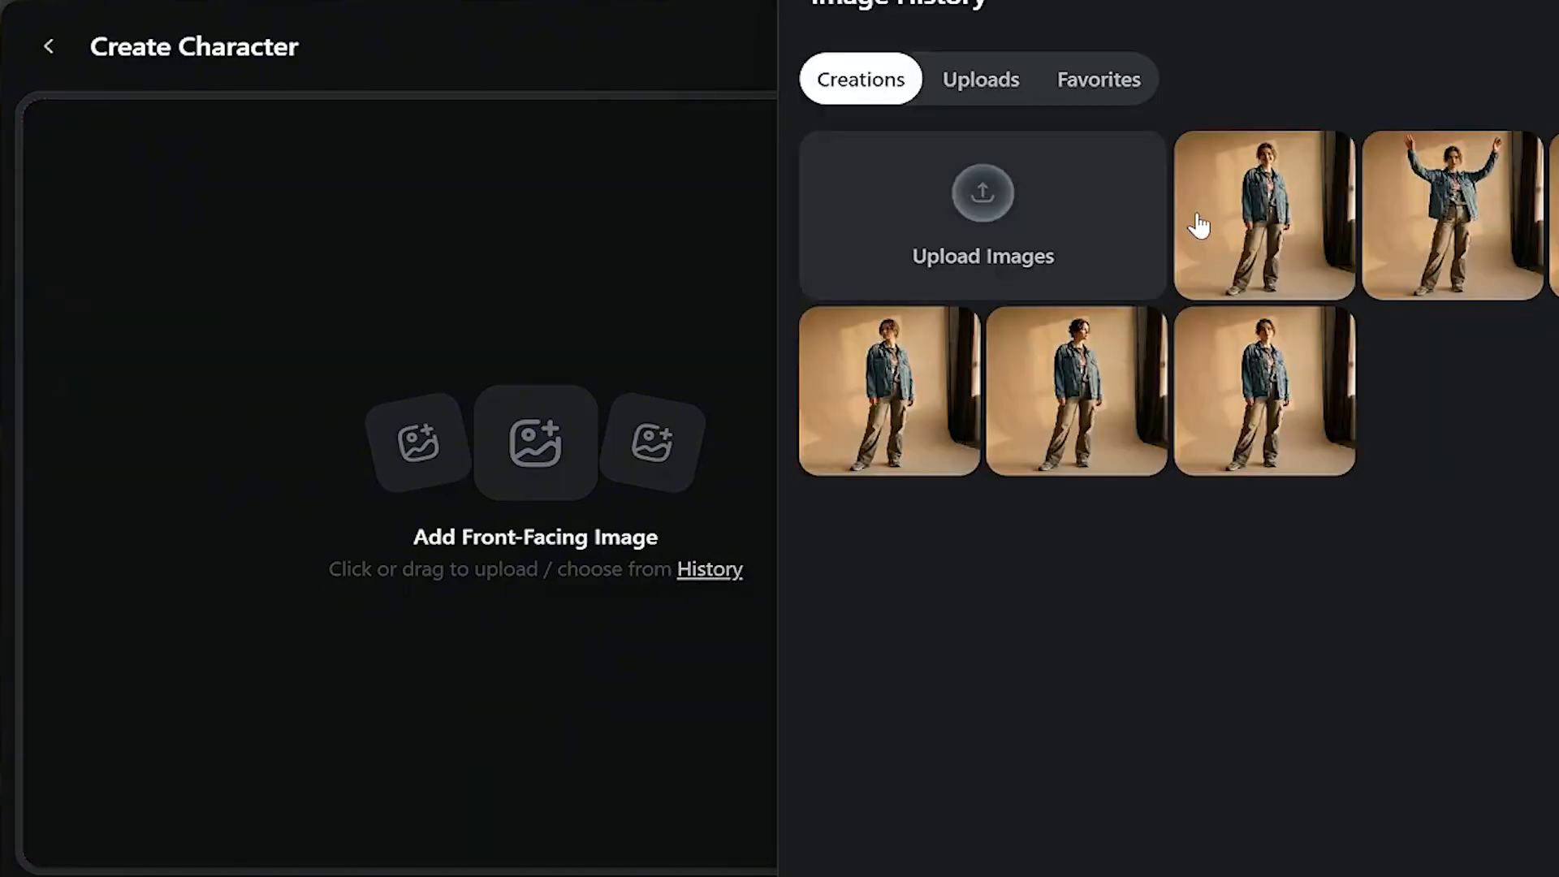
pyautogui.click(1292, 229)
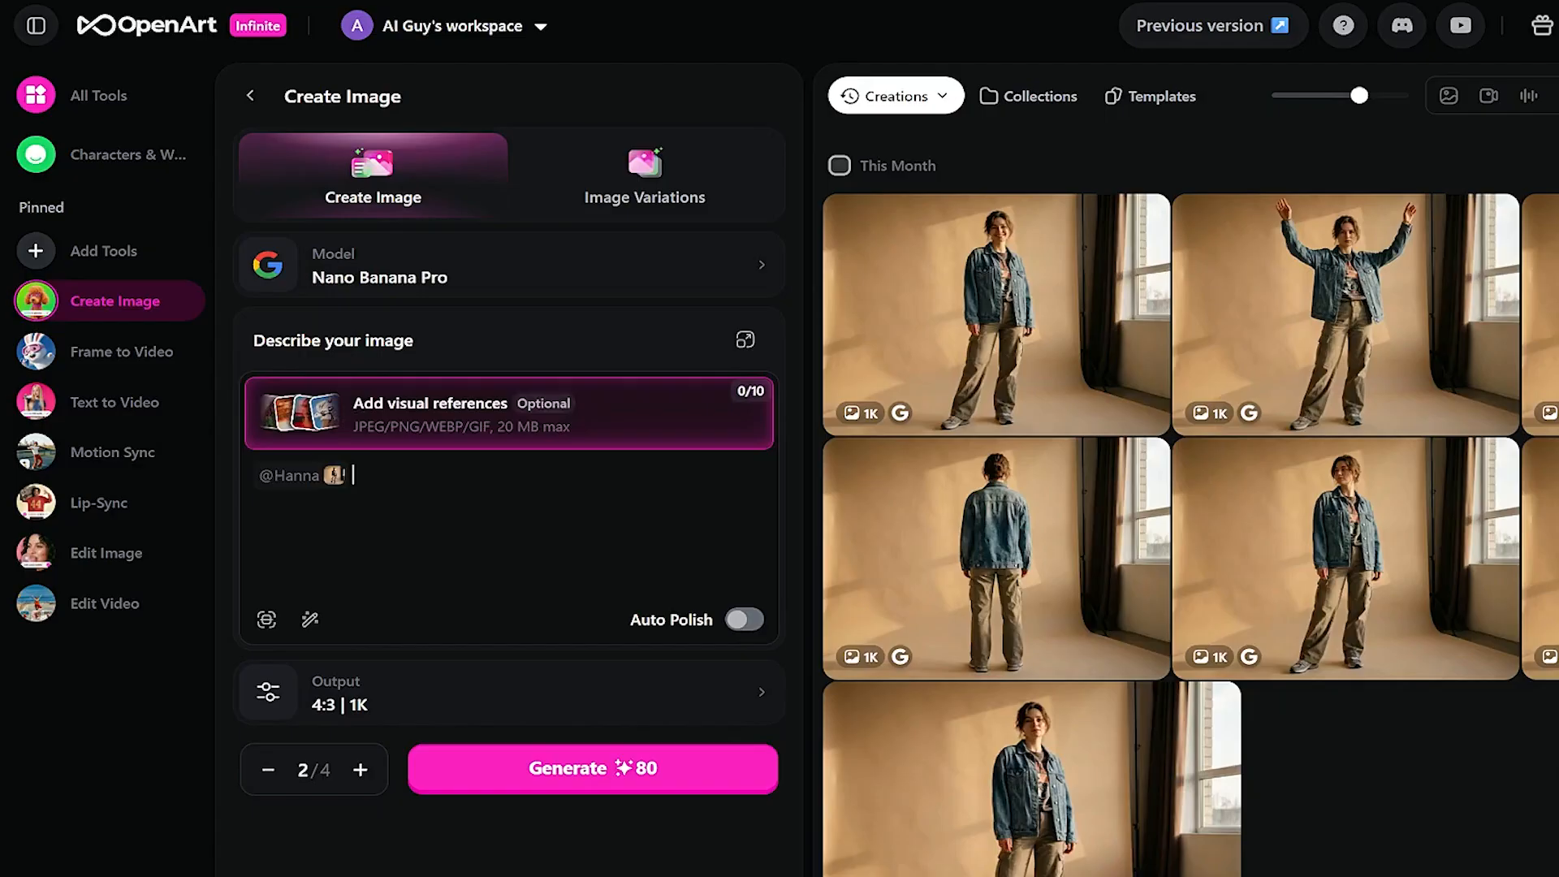
pyautogui.write('is standing by a sunlit kitchen island, holding a fresh smoothie in a tall glass, soft morning daylight, candid lifestyle-style photo, blurred background.')
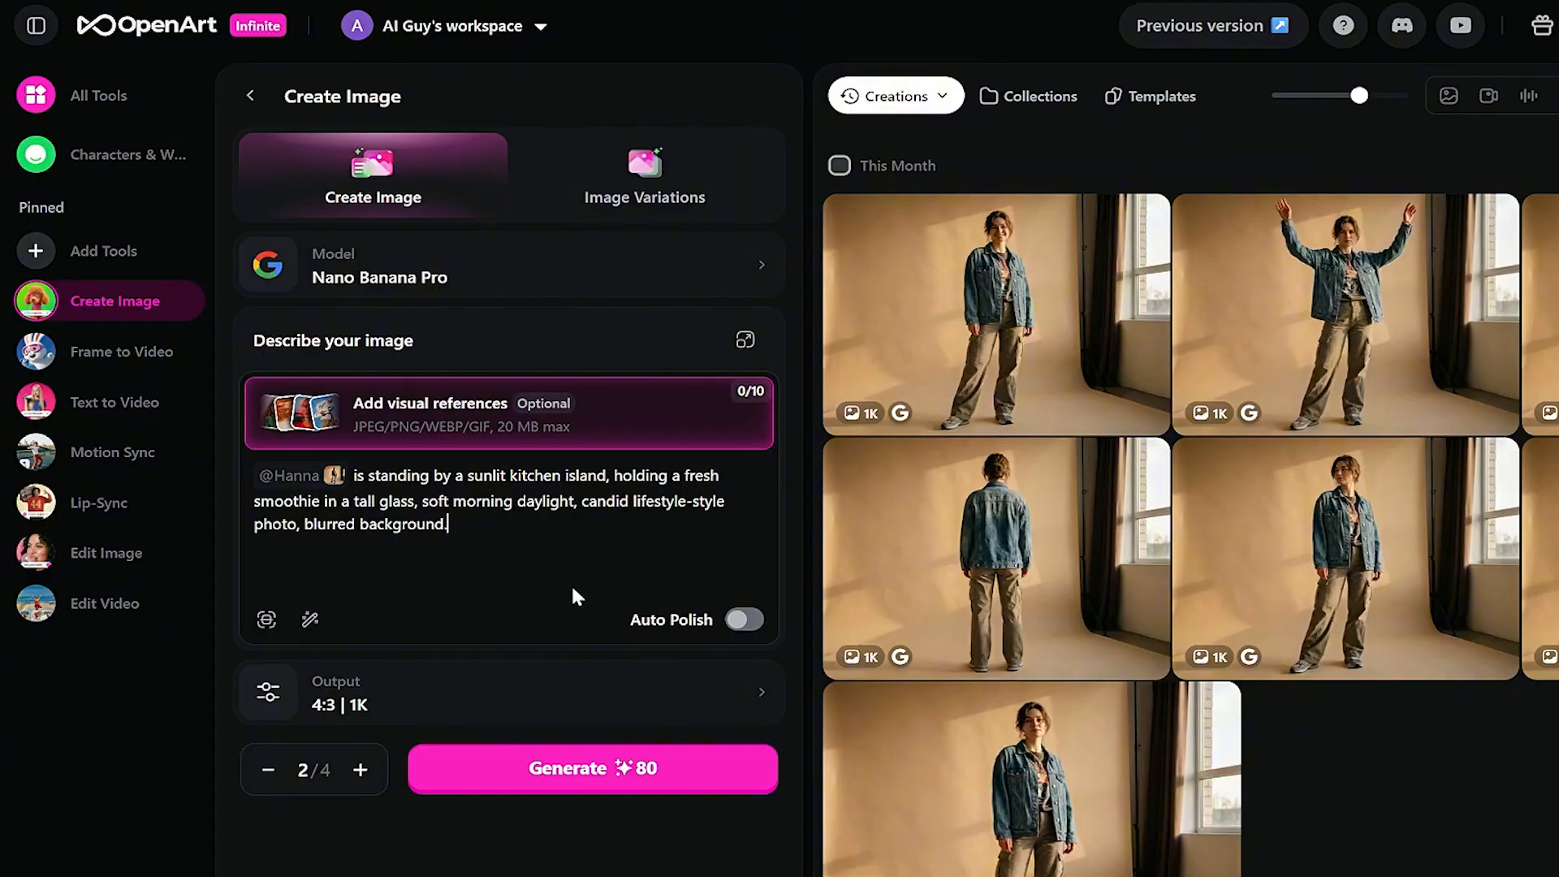
pyautogui.click(543, 767)
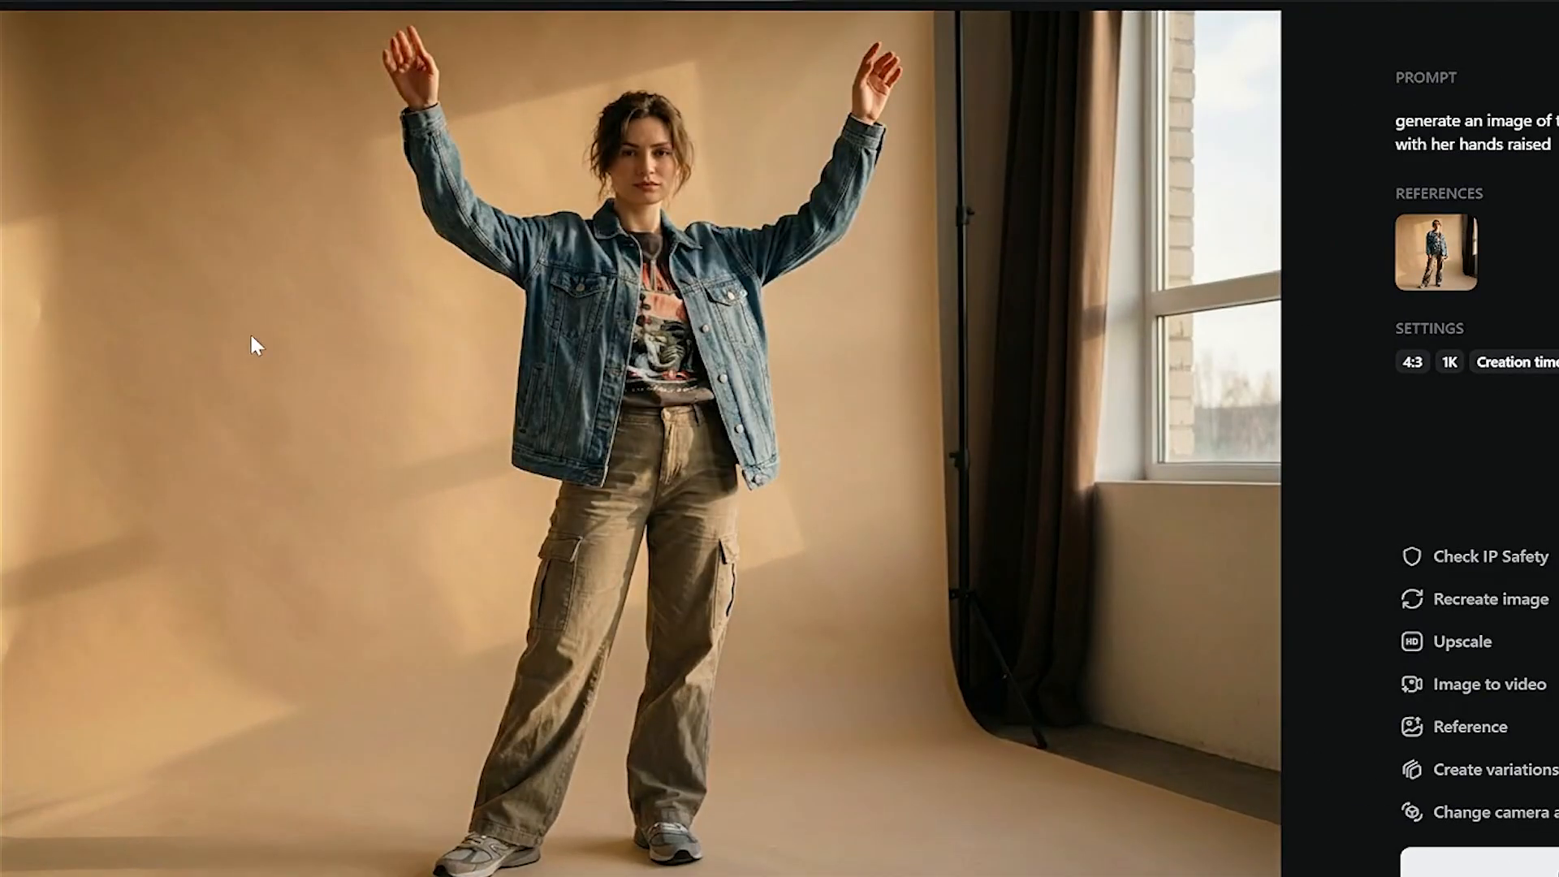
# - Upscale the smiling kitchen smoothie image to 2K using Precise mode and Ultra version
pyautogui.press('Right')
pyautogui.press('Right')
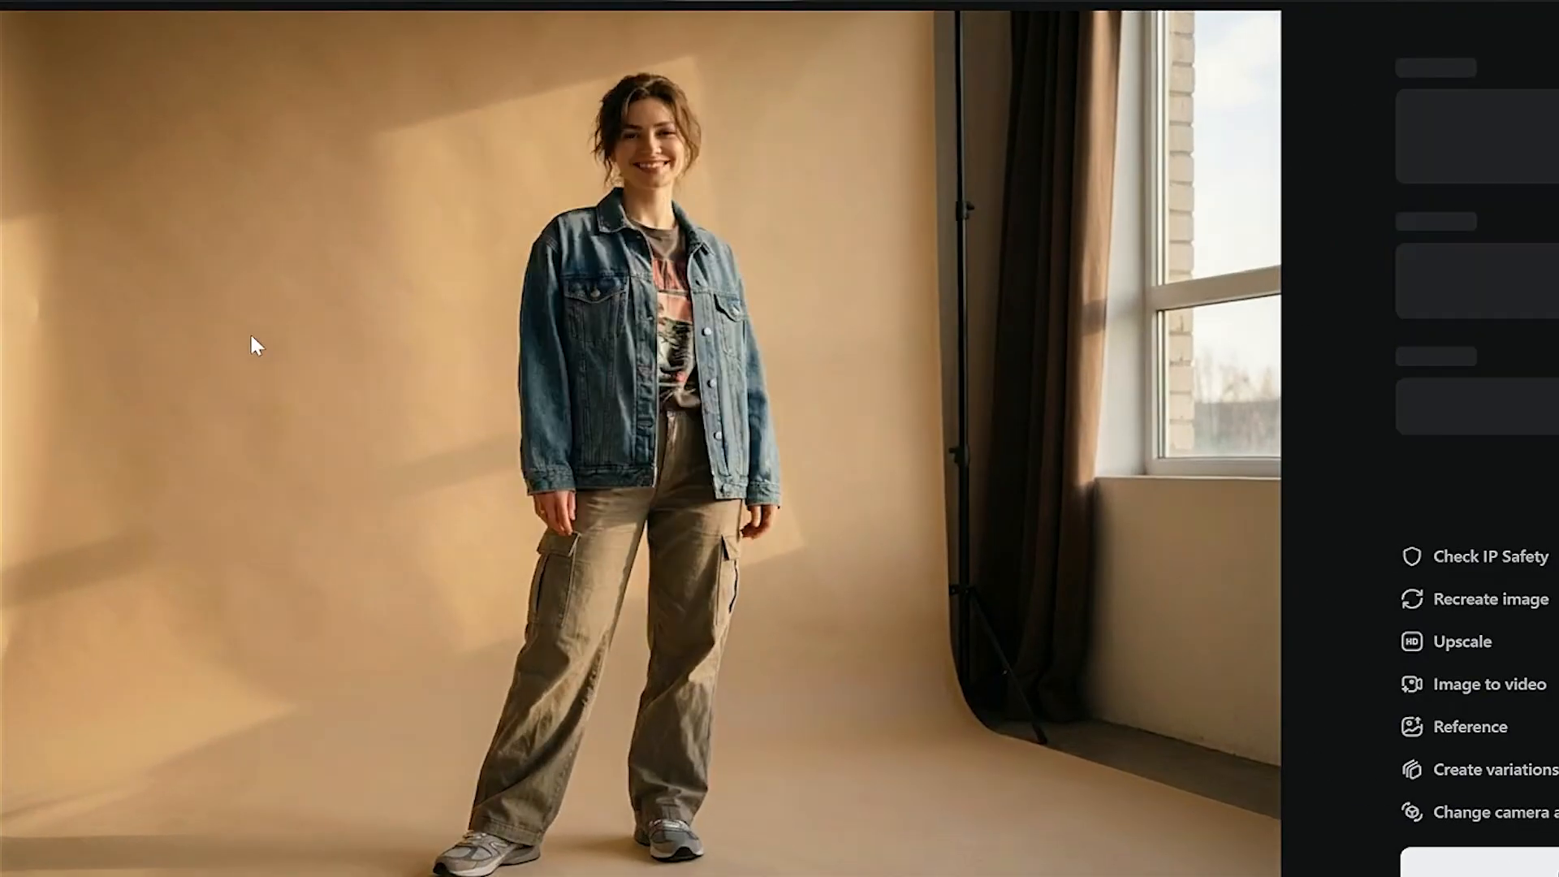
pyautogui.press('Right')
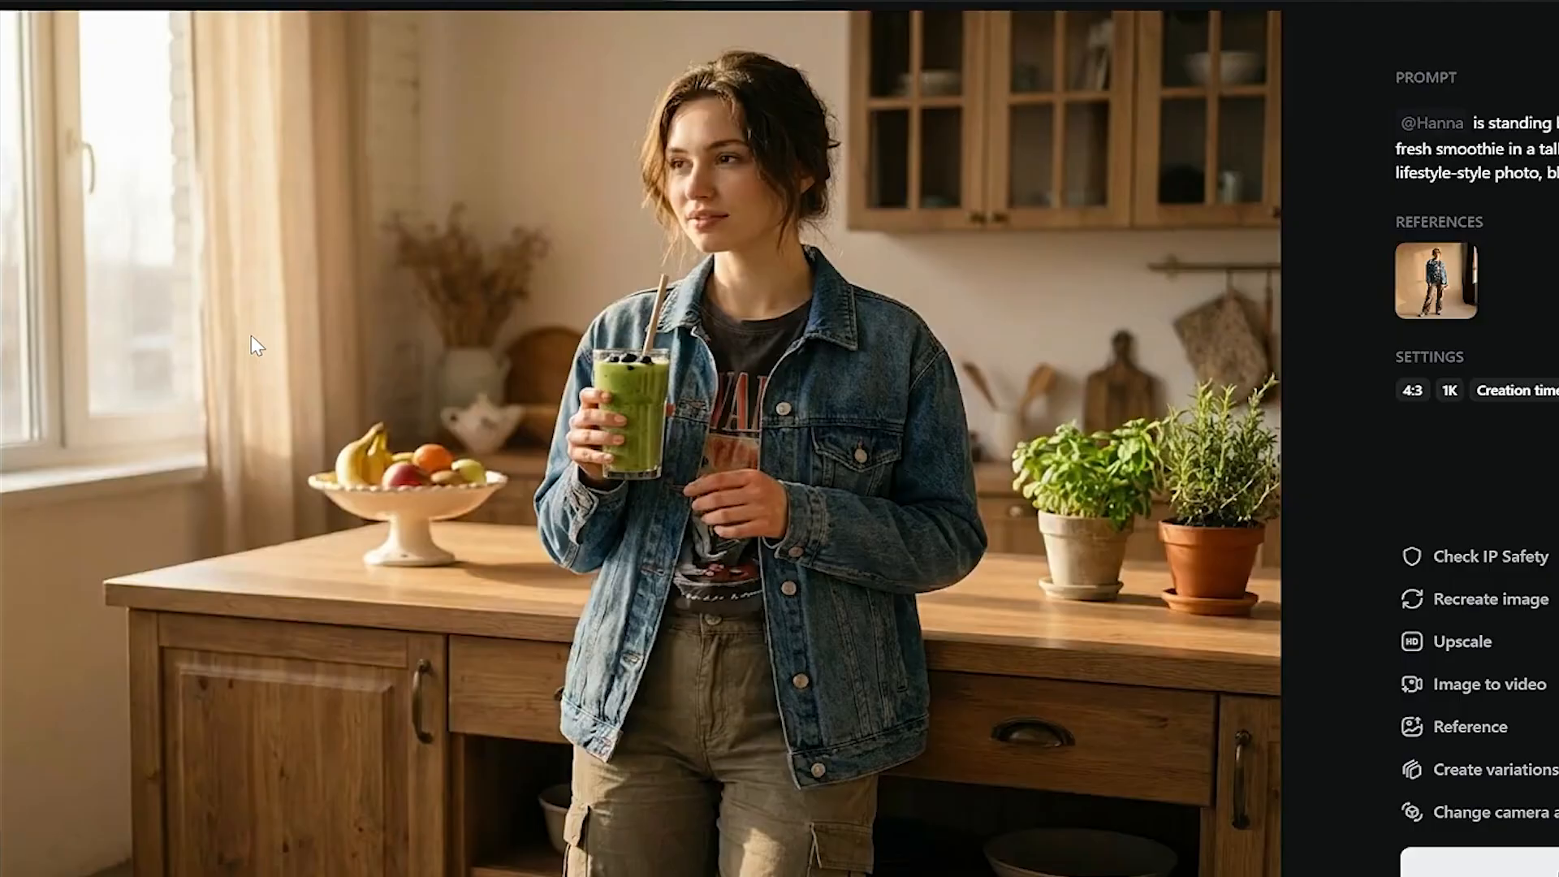
pyautogui.press('Right')
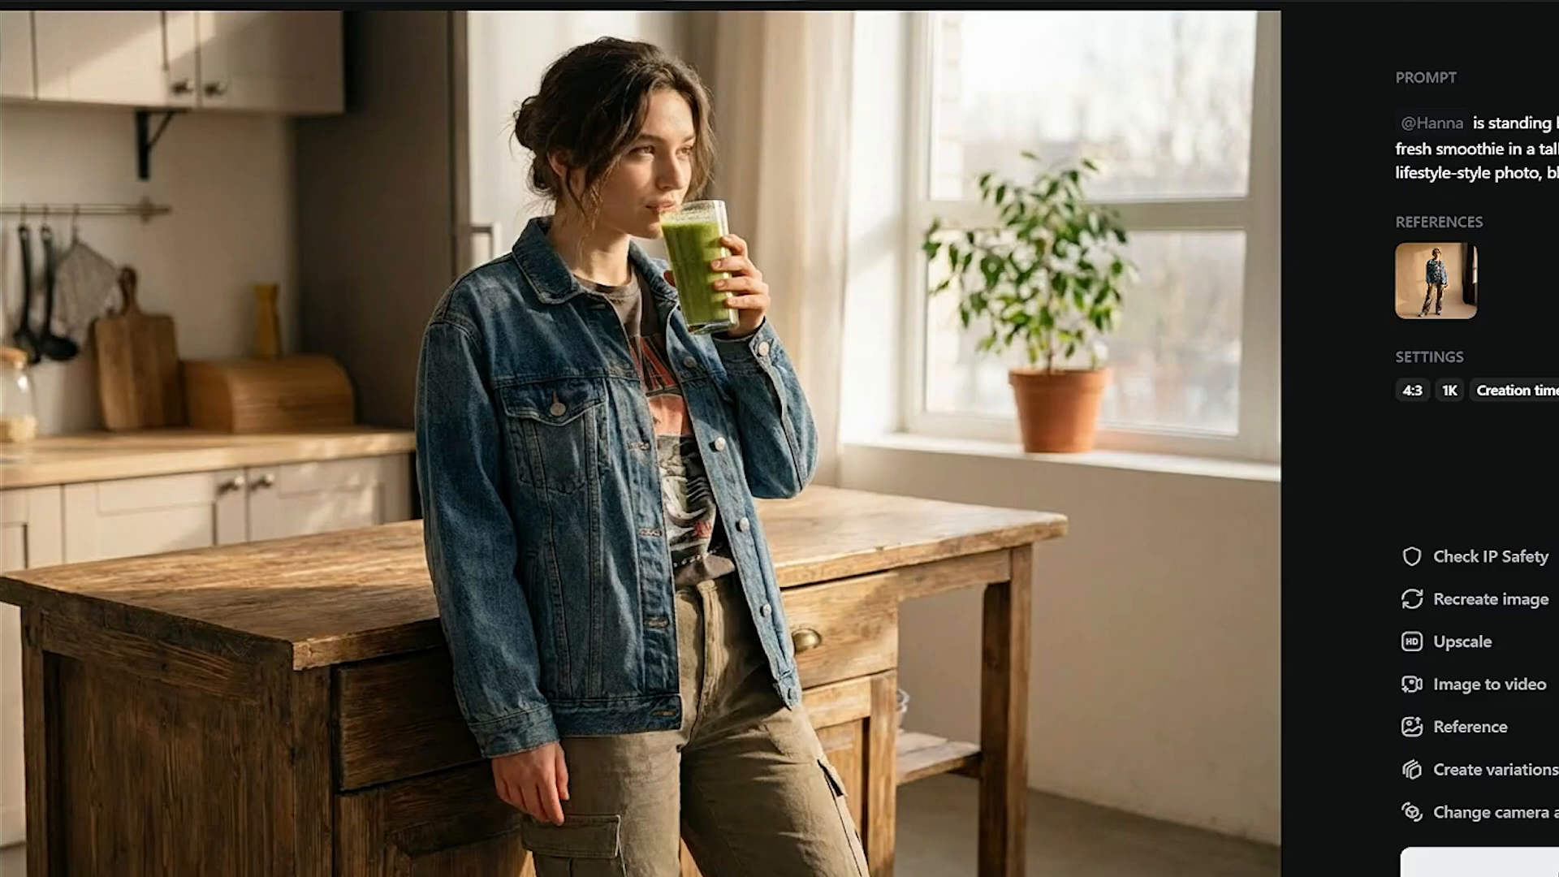
pyautogui.press('Left')
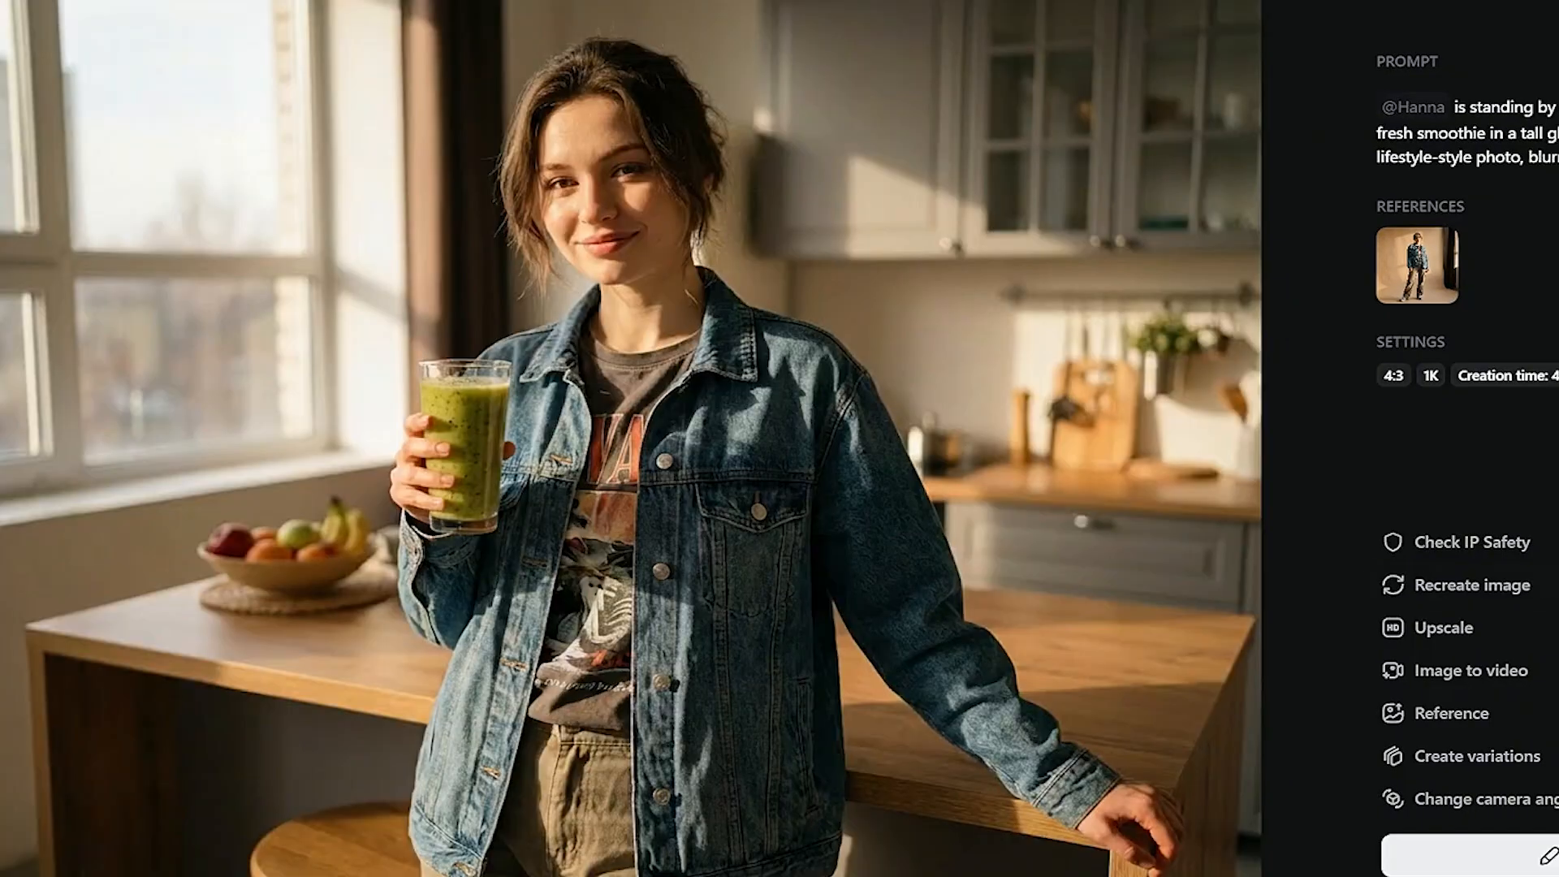
pyautogui.click(1454, 641)
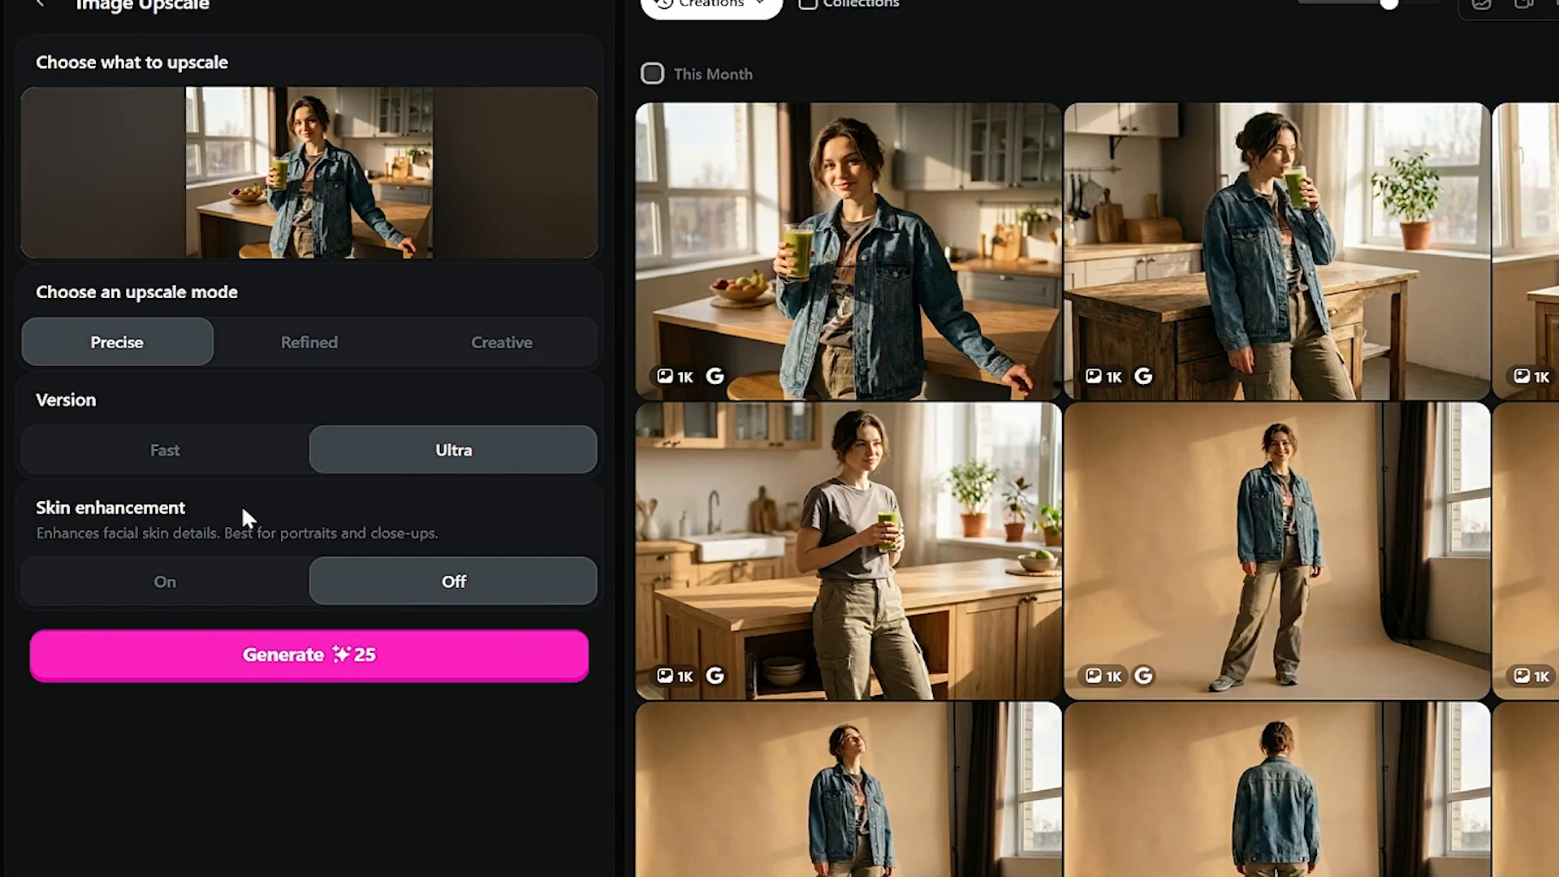
pyautogui.click(410, 638)
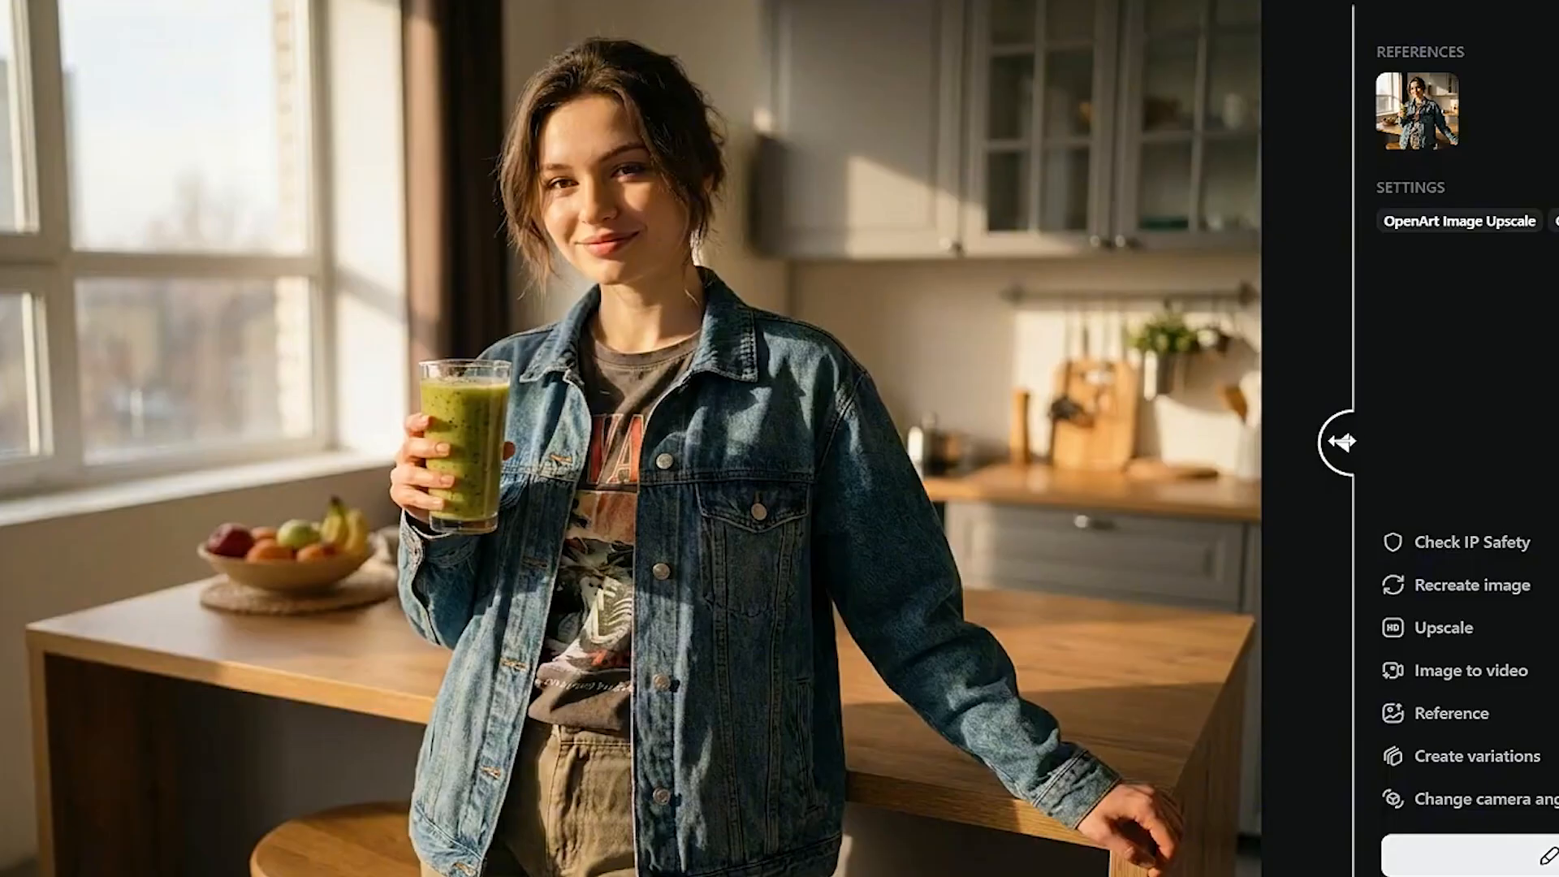
pyautogui.moveTo(1342, 441); pyautogui.dragTo(1119, 471)
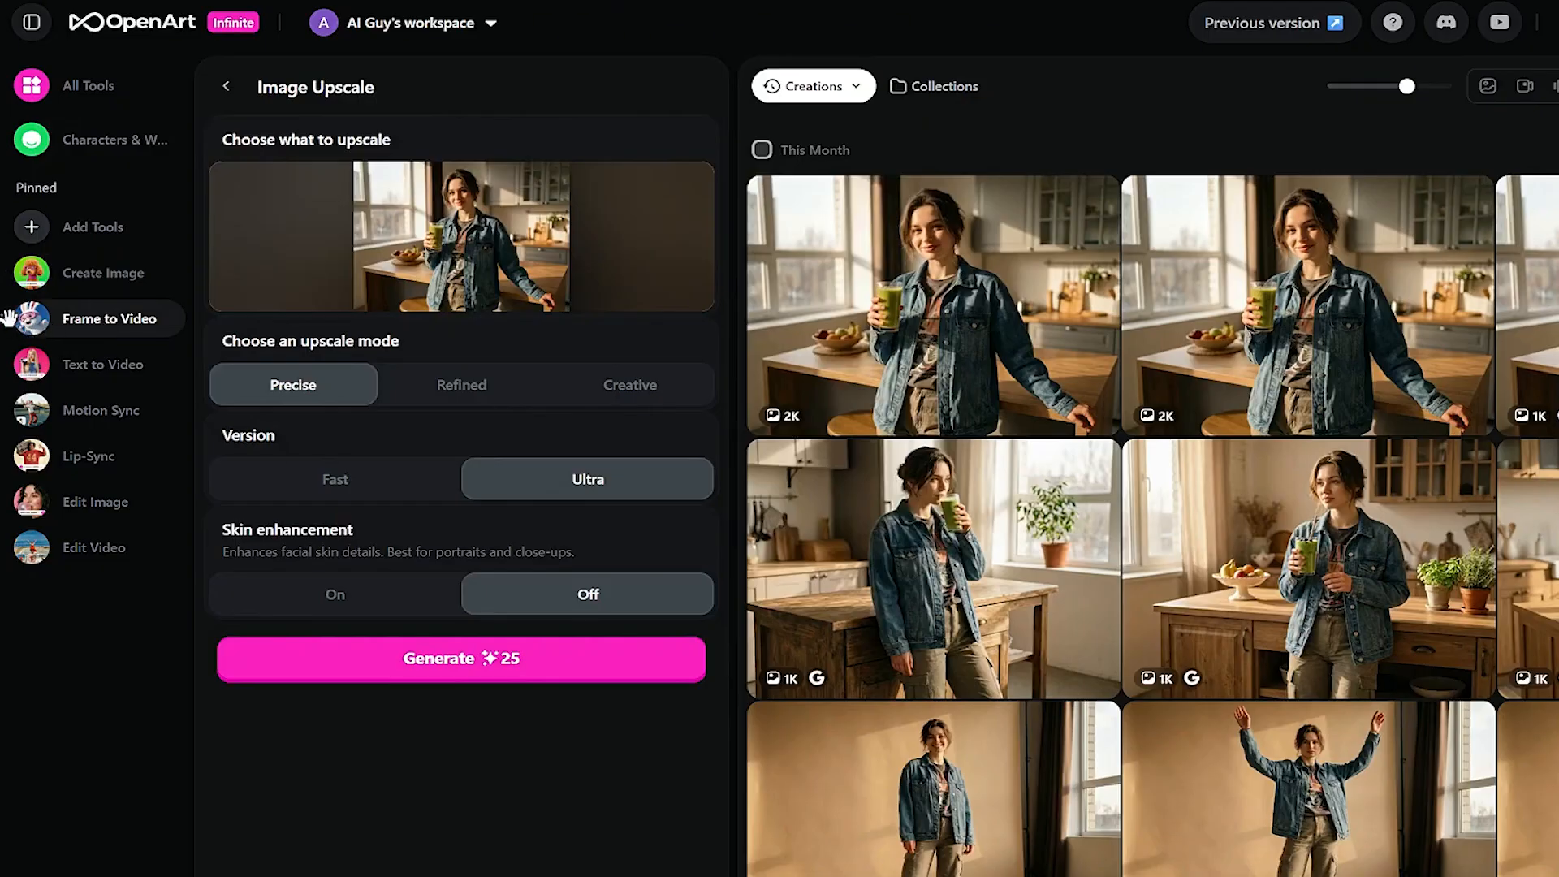
# - Switch to Frame to Video and choose Kling 3.0 as the video model
pyautogui.click(98, 321)
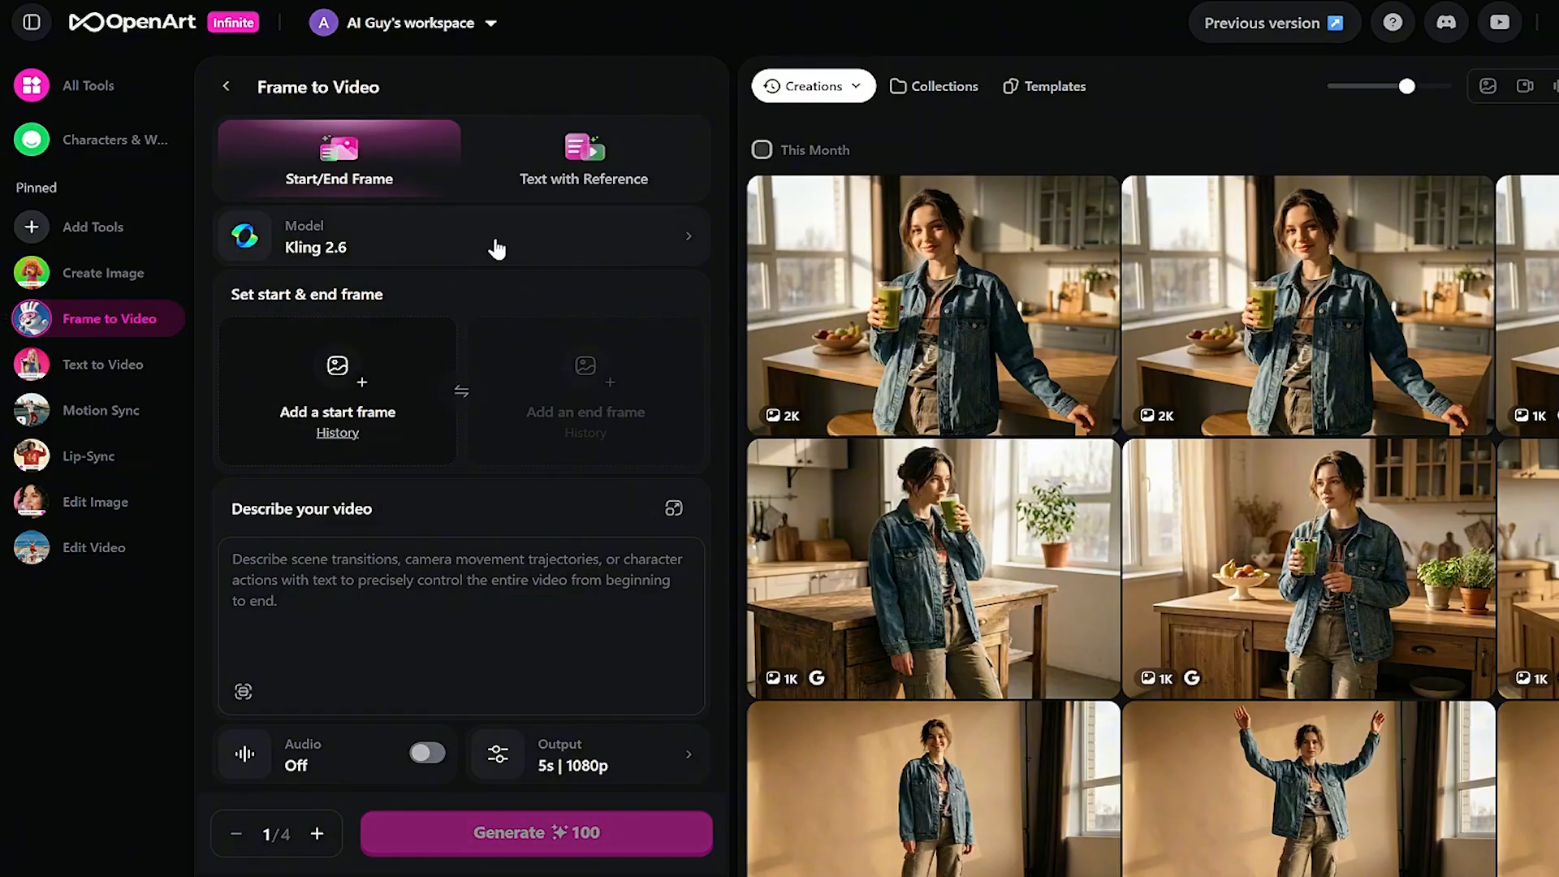
pyautogui.click(391, 257)
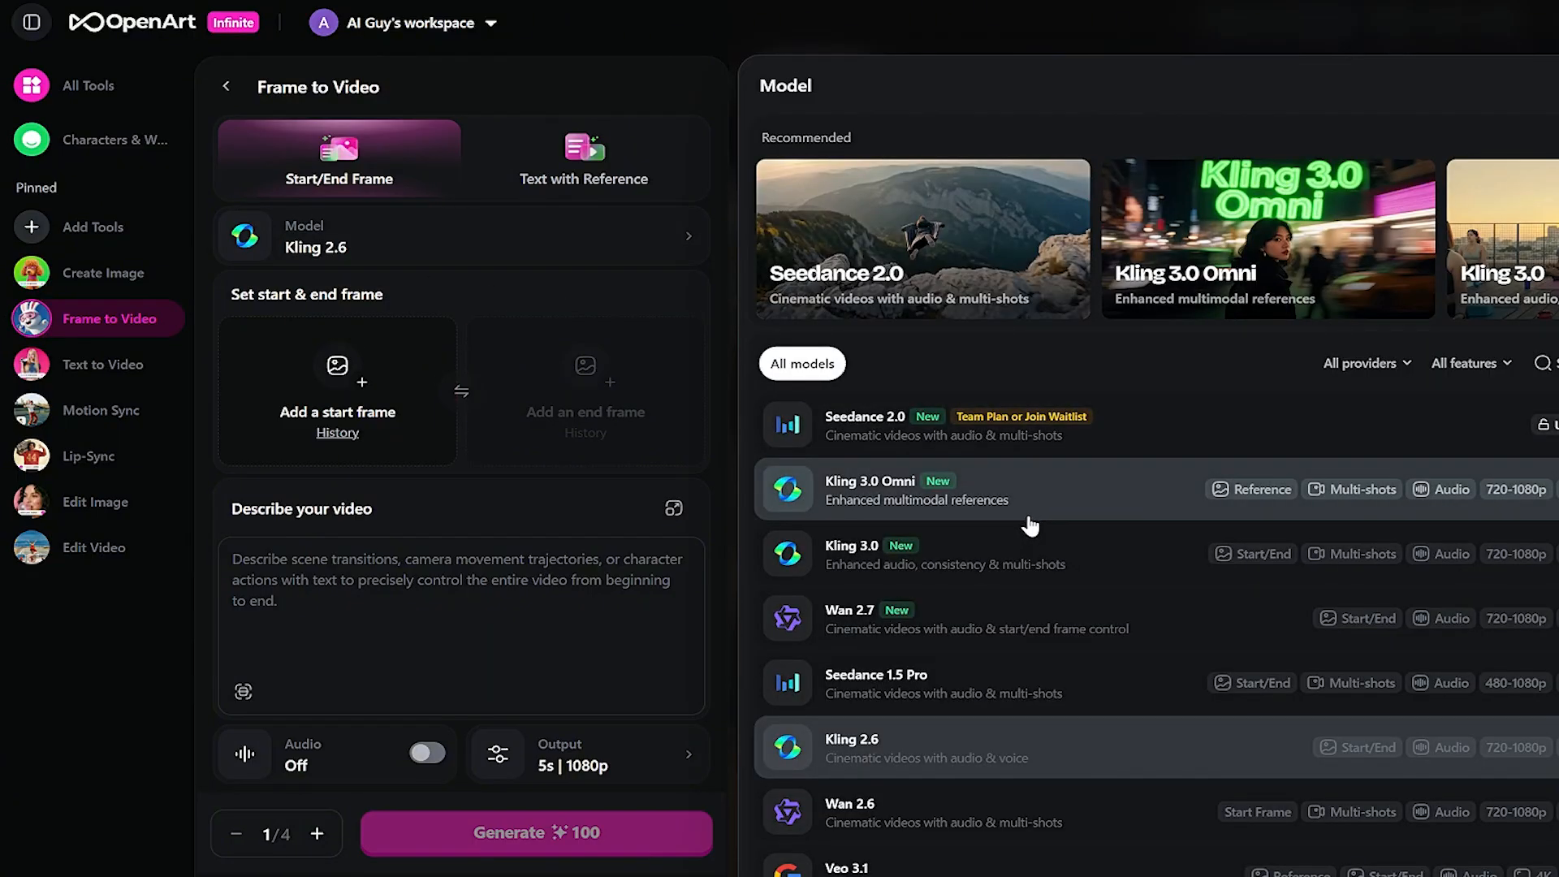
pyautogui.scroll(-2, 1033, 526)
pyautogui.scroll(2, 1007, 706)
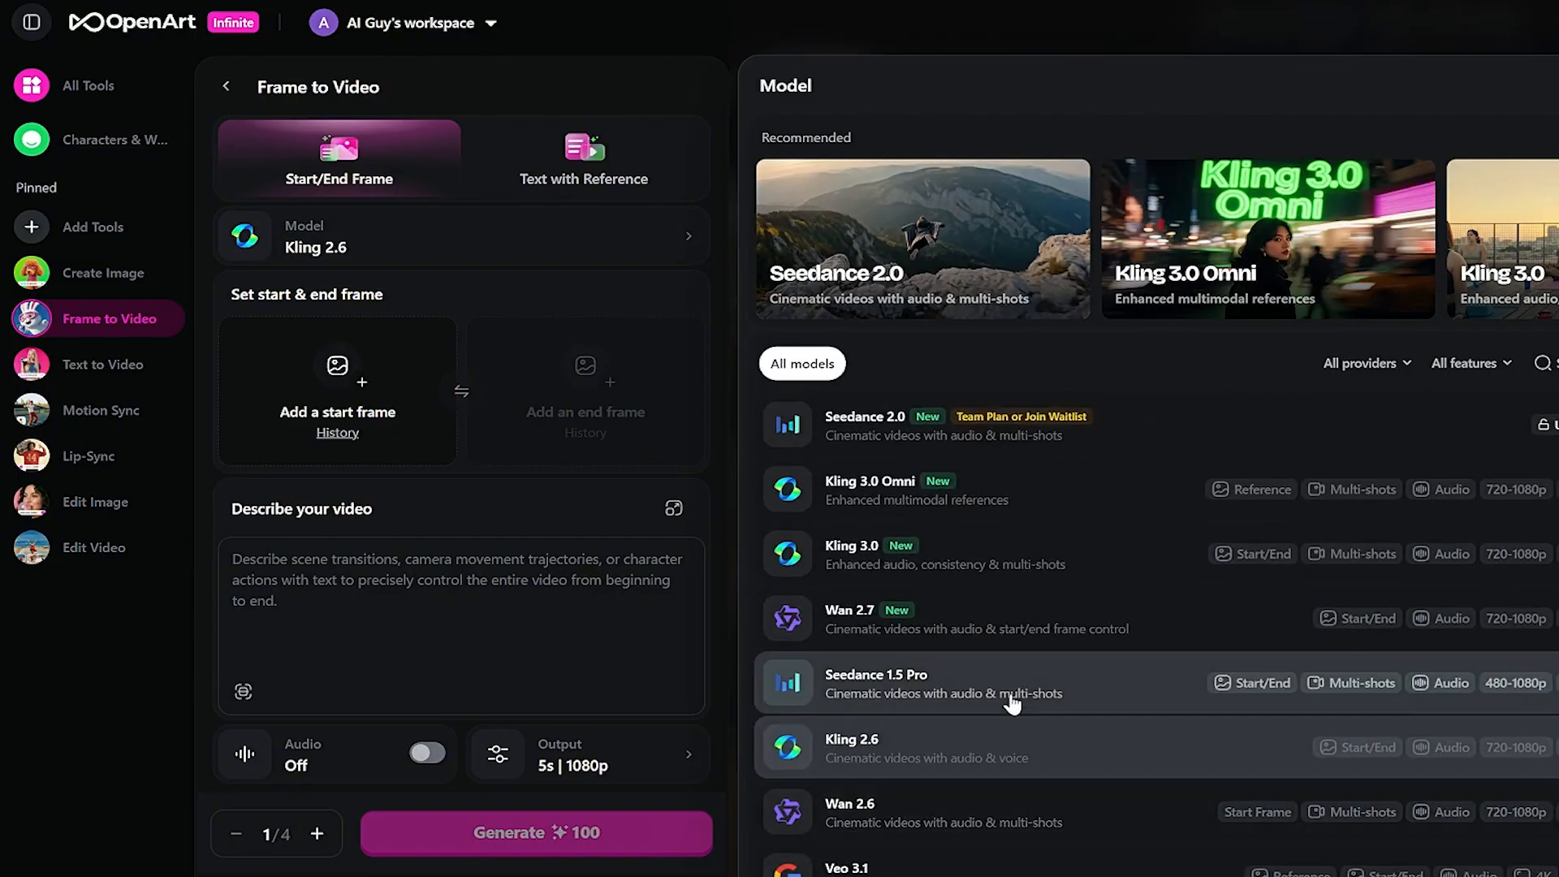
pyautogui.click(1038, 559)
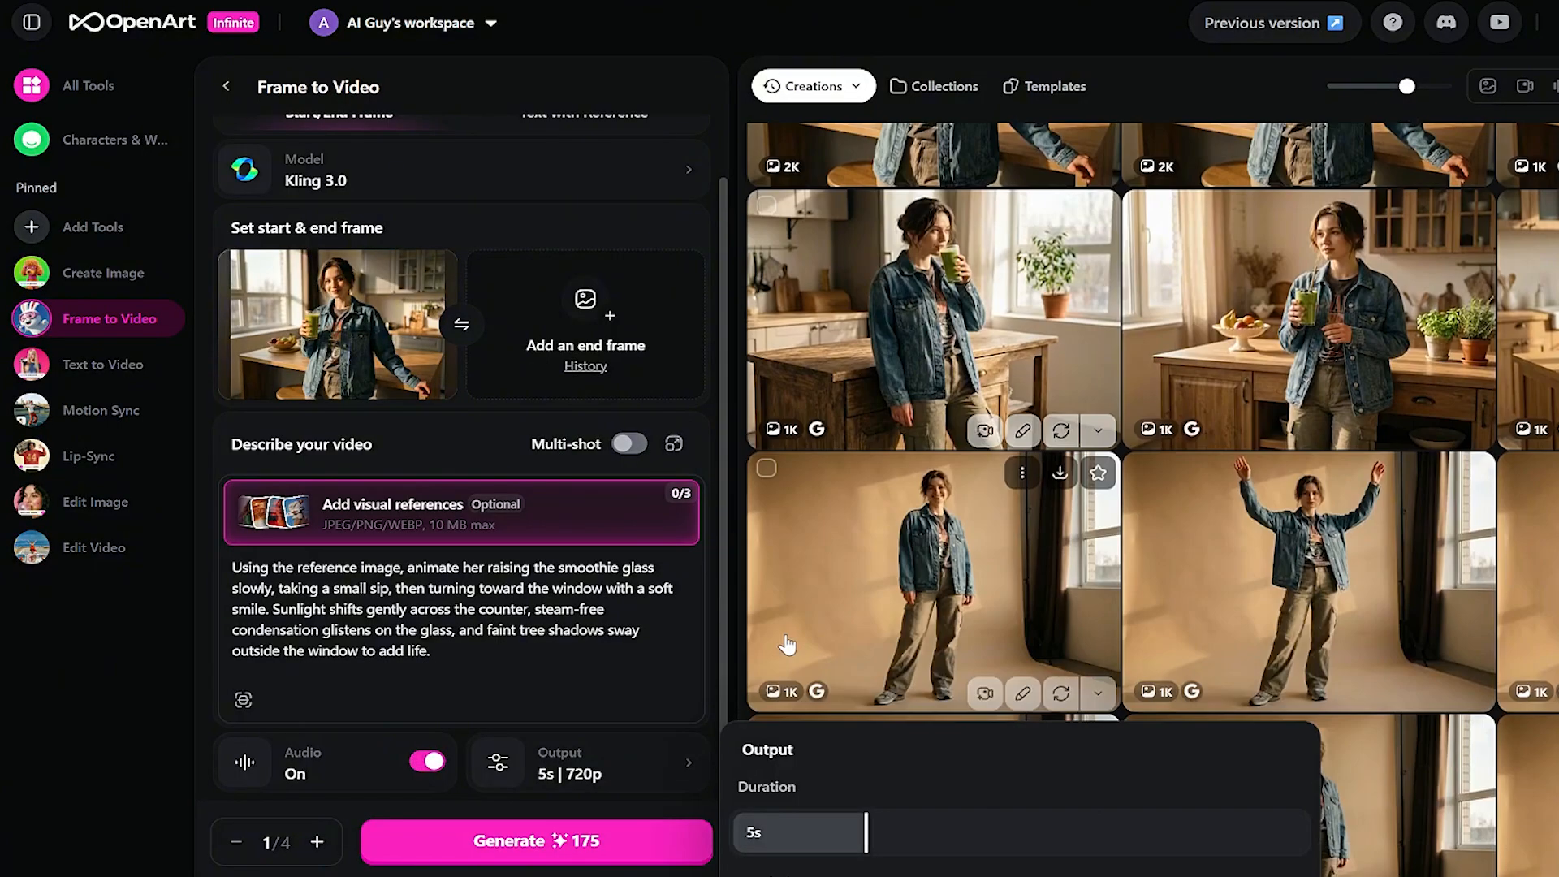
# - Set a 5-second duration and a count of 2, then generate the videos
pyautogui.scroll(-1, 1137, 500)
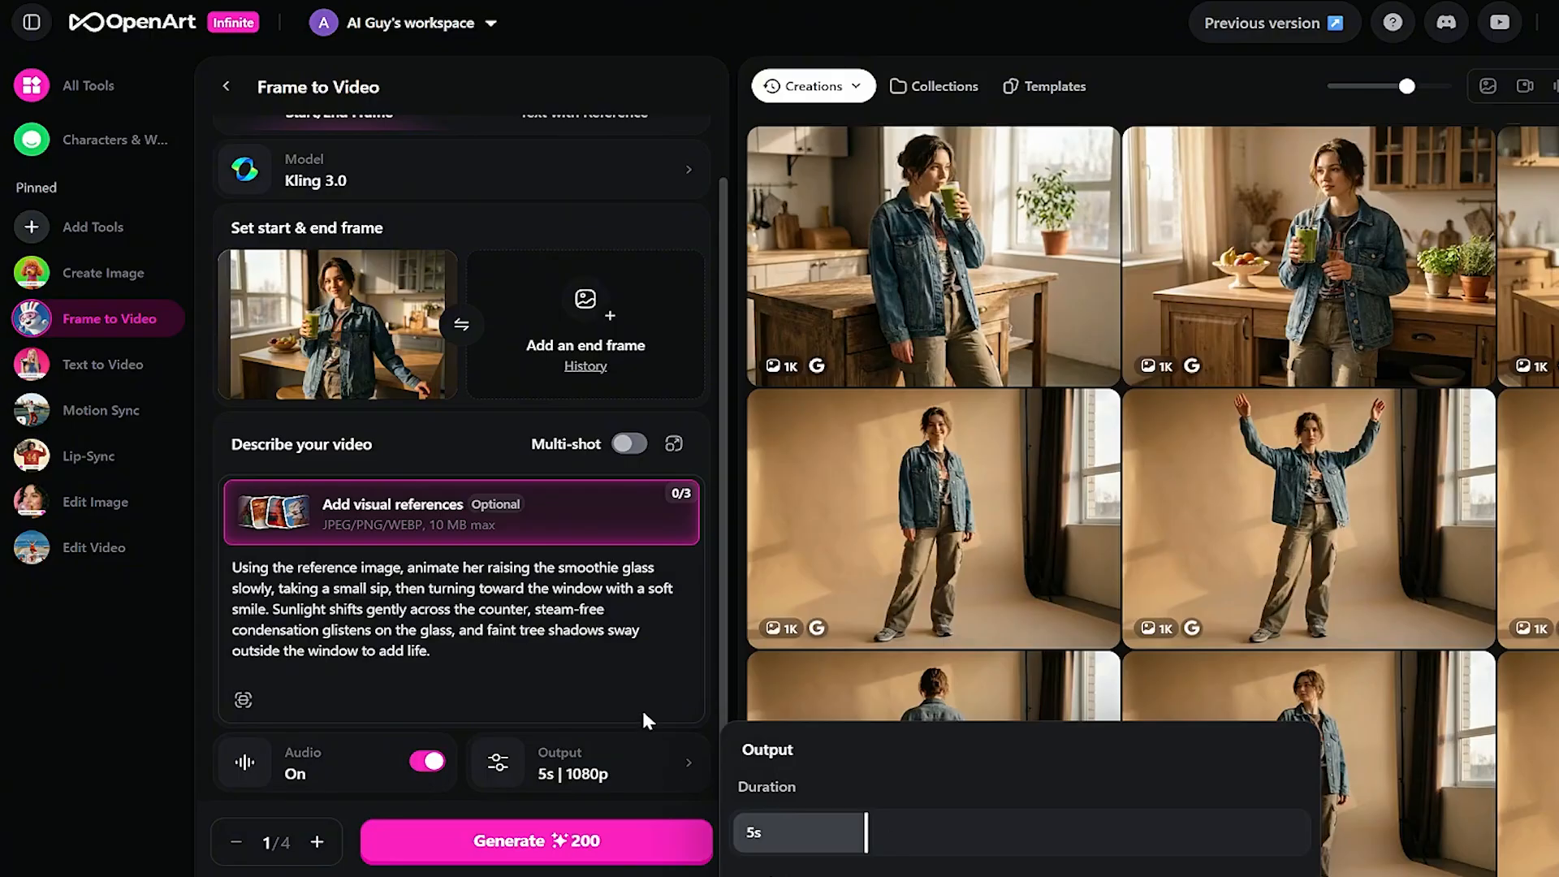
pyautogui.scroll(1, 690, 807)
pyautogui.scroll(-1, 704, 811)
pyautogui.moveTo(867, 843); pyautogui.dragTo(832, 845)
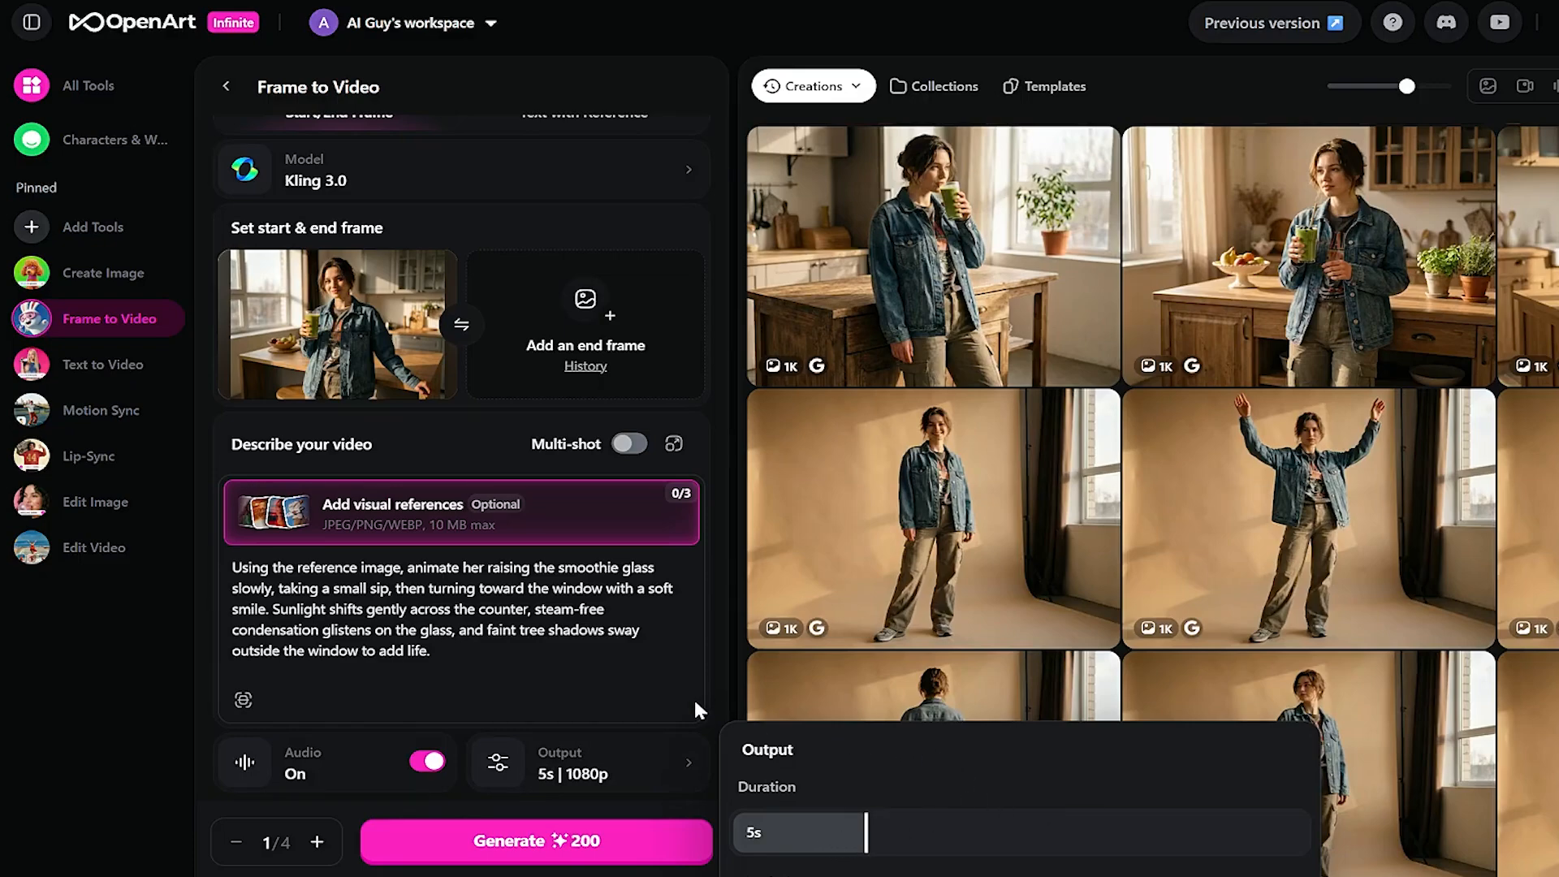
pyautogui.click(317, 842)
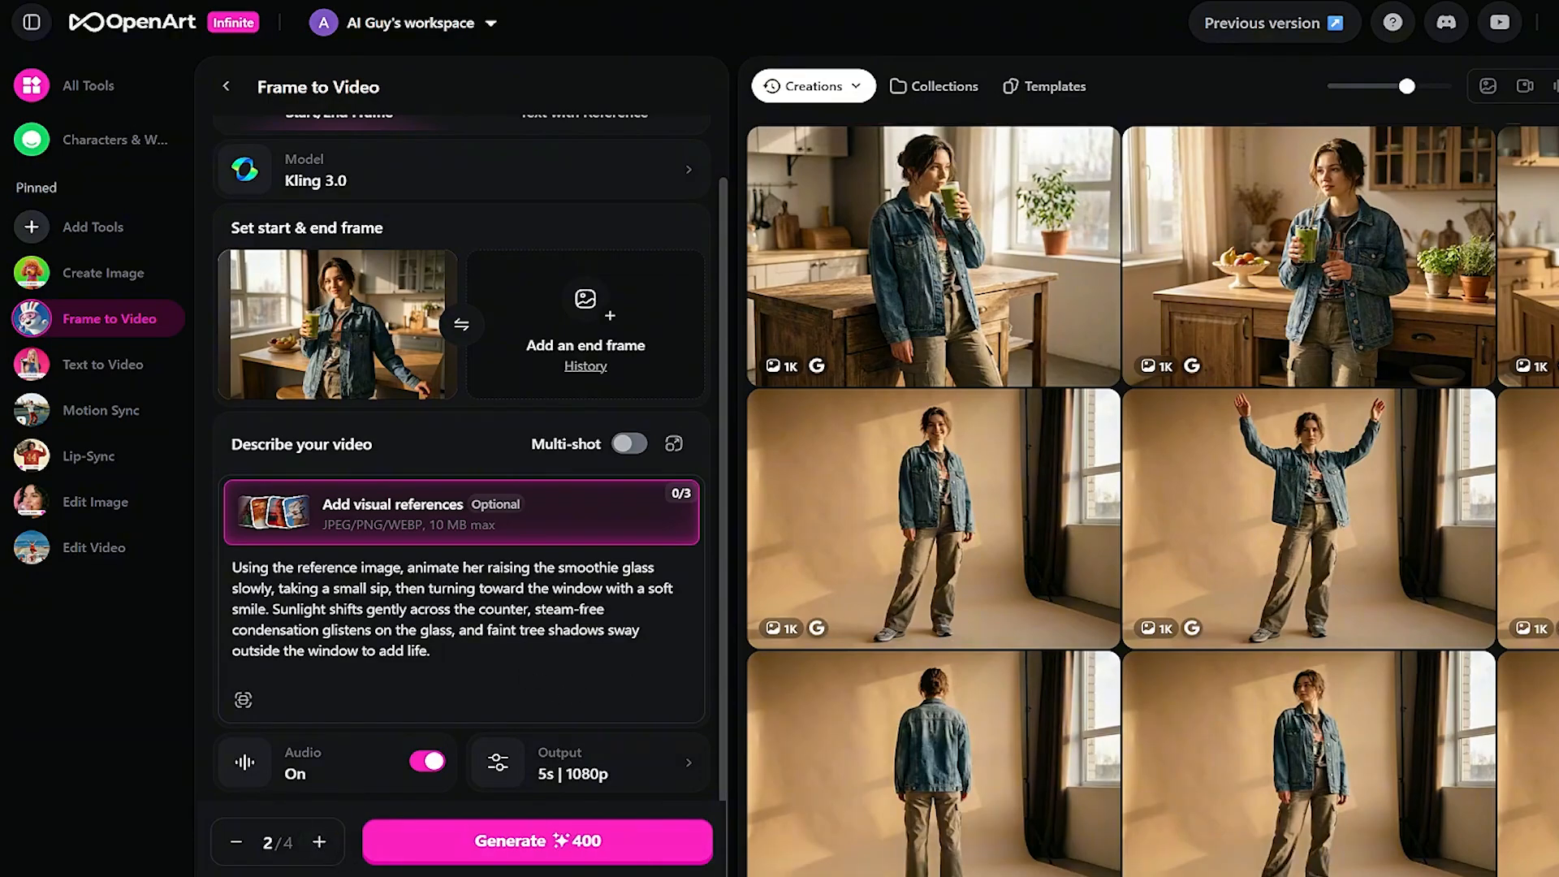
pyautogui.click(567, 849)
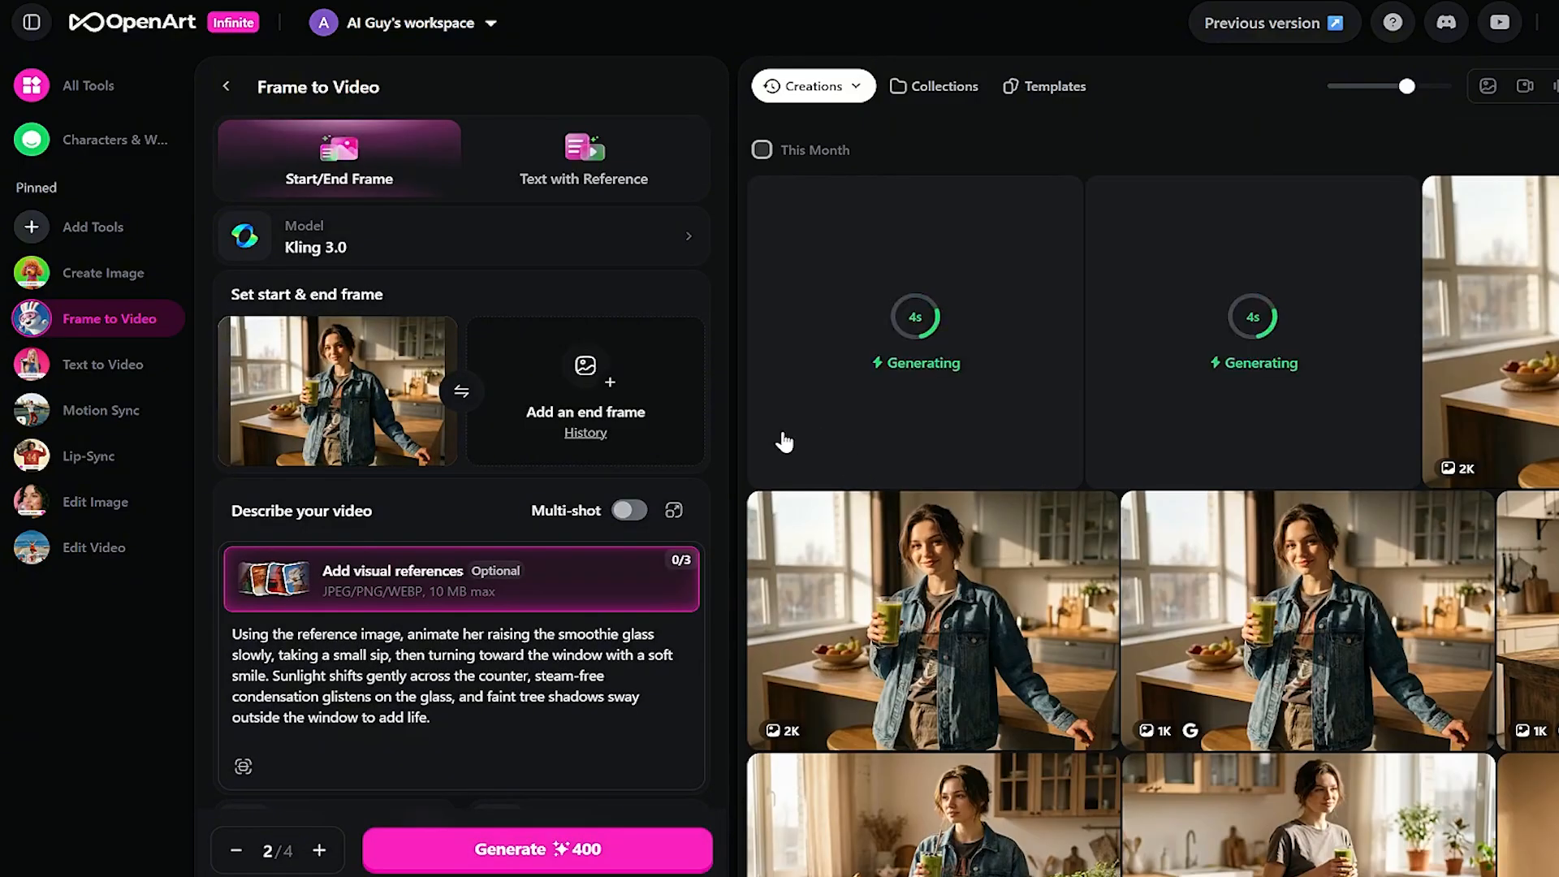
pyautogui.scroll(-2, 505, 485)
pyautogui.hotkey('ctrl', '+')
pyautogui.hotkey('ctrl', '+')
pyautogui.hotkey('ctrl', '-')
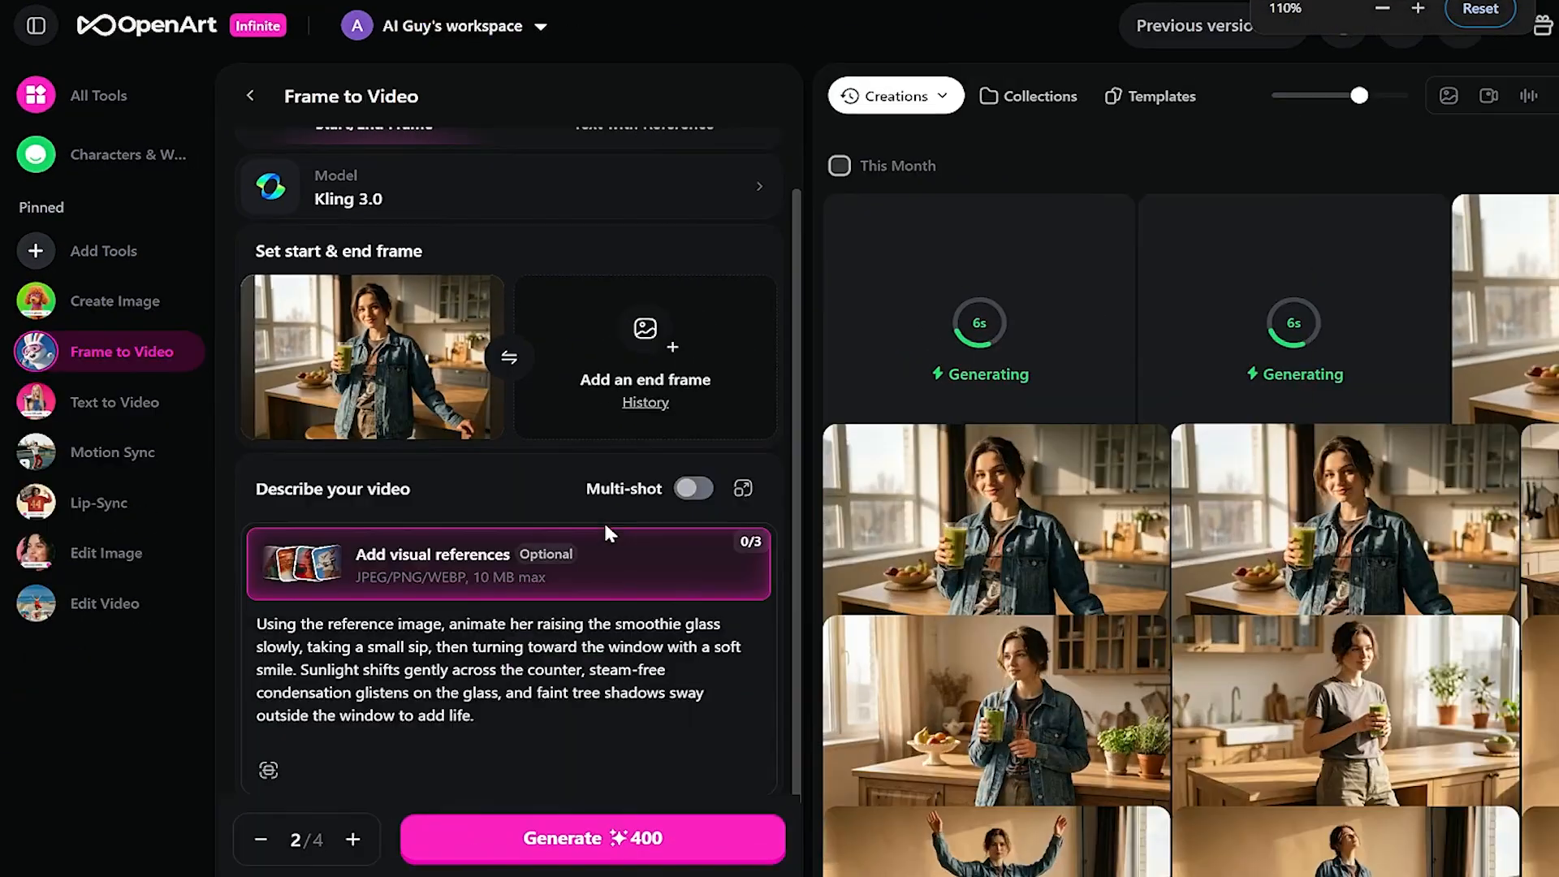
pyautogui.moveTo(505, 724); pyautogui.dragTo(328, 673)
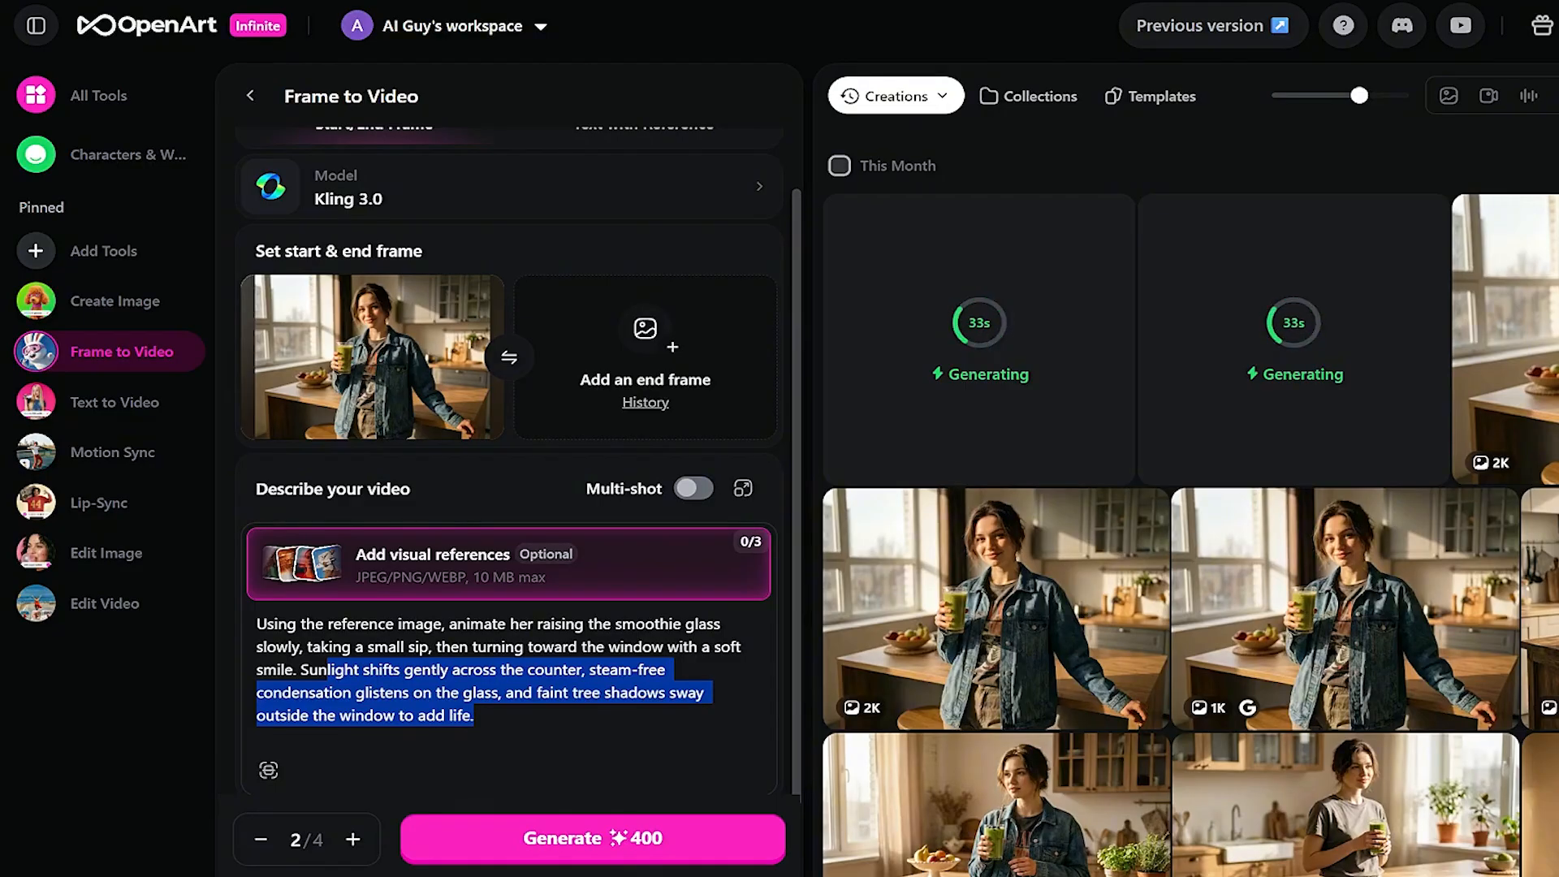
pyautogui.scroll(1, 431, 587)
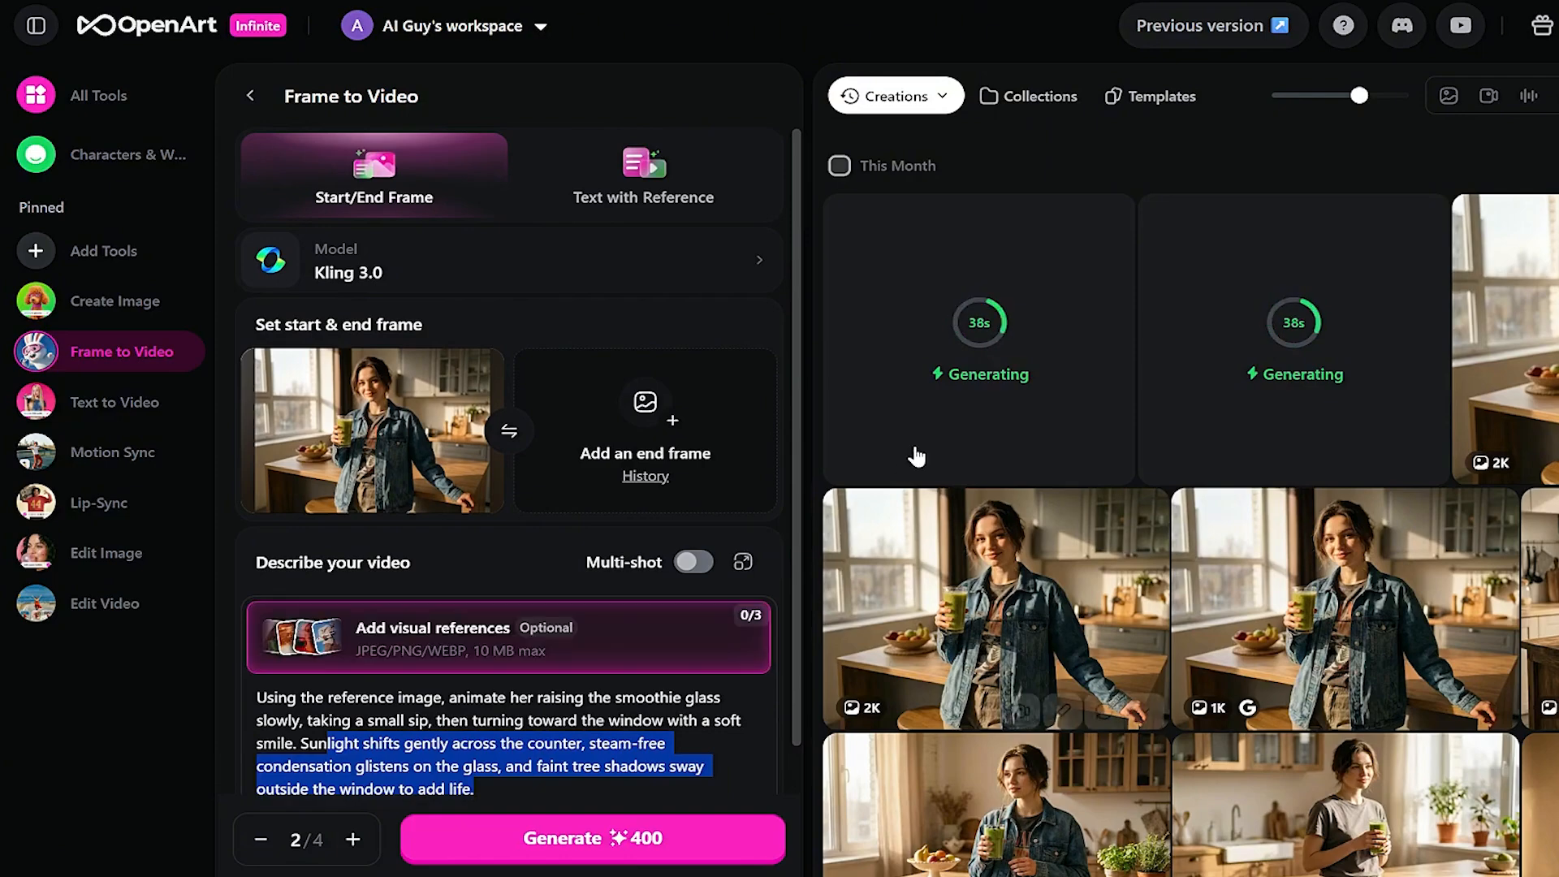
pyautogui.click(514, 641)
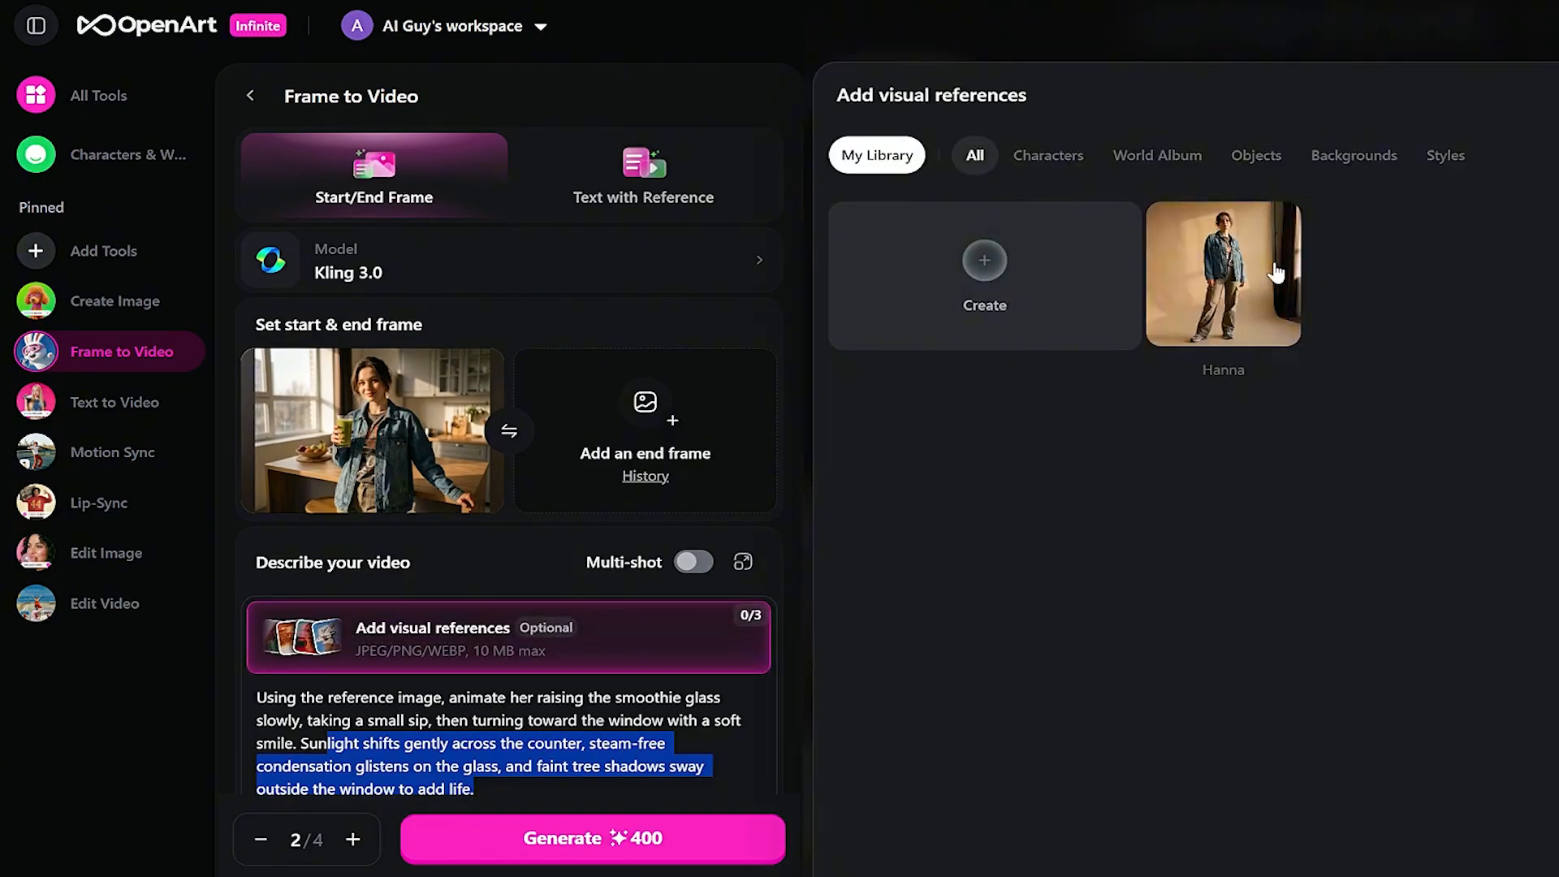
pyautogui.click(1553, 96)
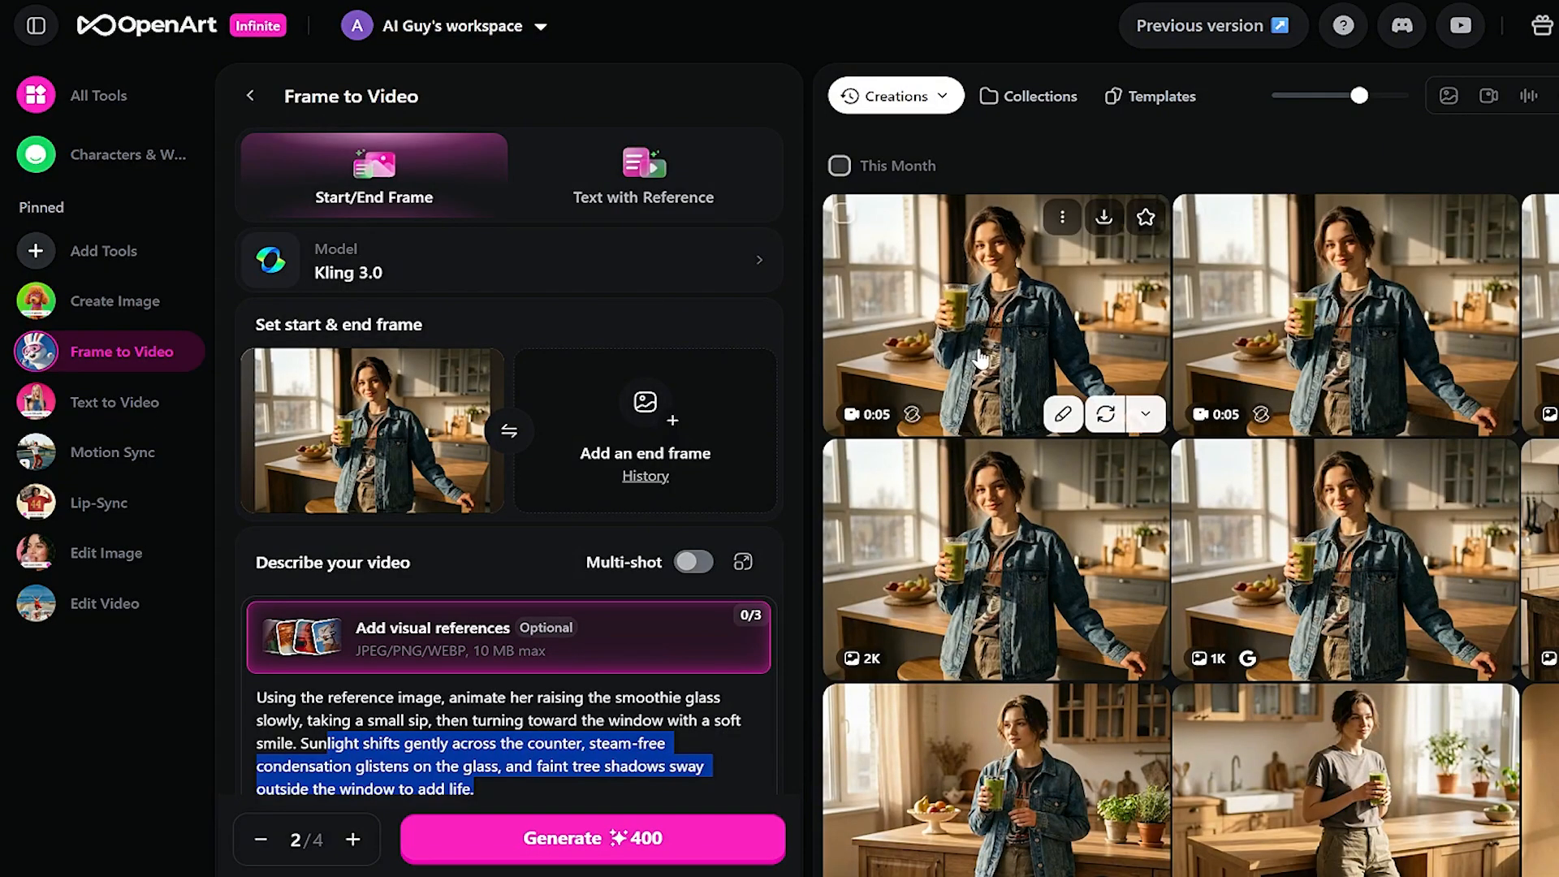
# - Open the first finished 5s Kling 3.0 video and replay it from the beginning
pyautogui.click(1098, 398)
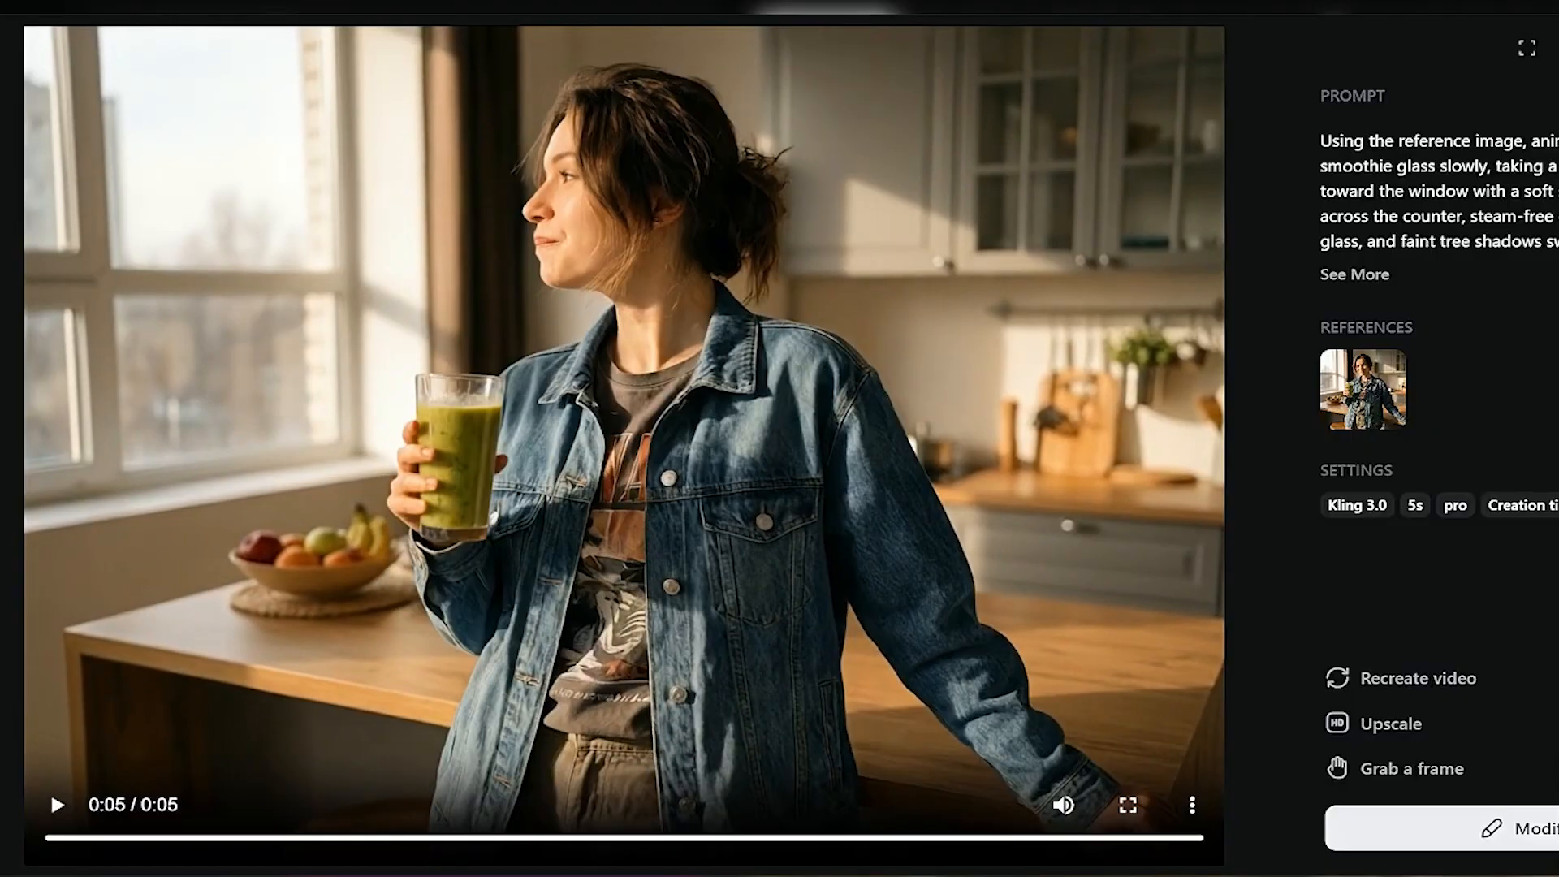
pyautogui.click(50, 791)
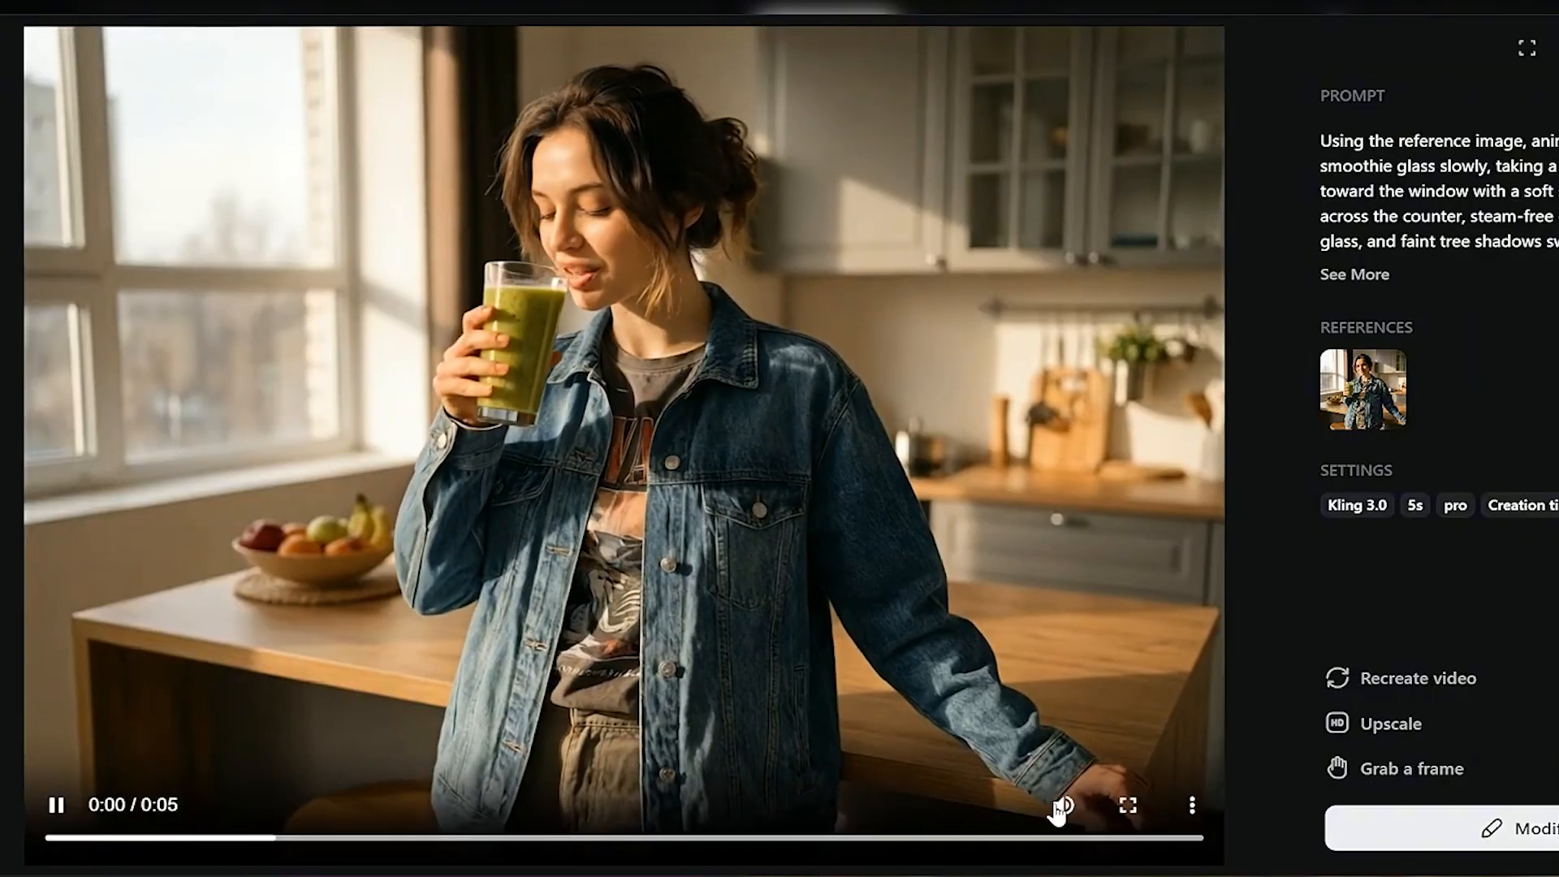